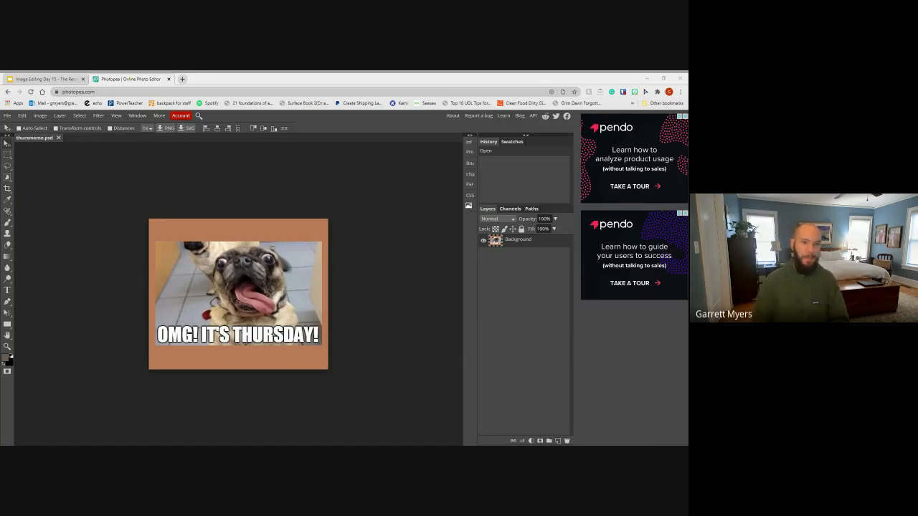
# Review the importing, saving and scaling recap slide in Google Slides and return to Photopea
pyautogui.click(39, 78)
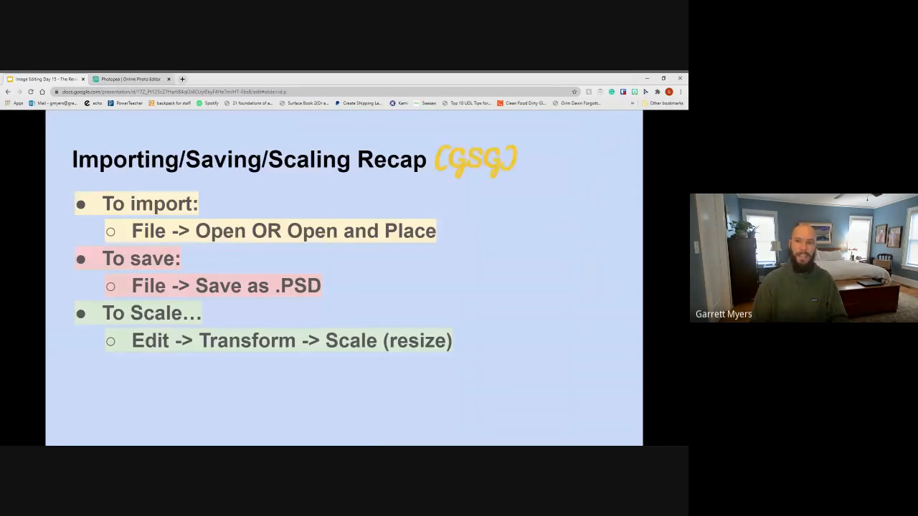
pyautogui.click(131, 78)
pyautogui.click(7, 115)
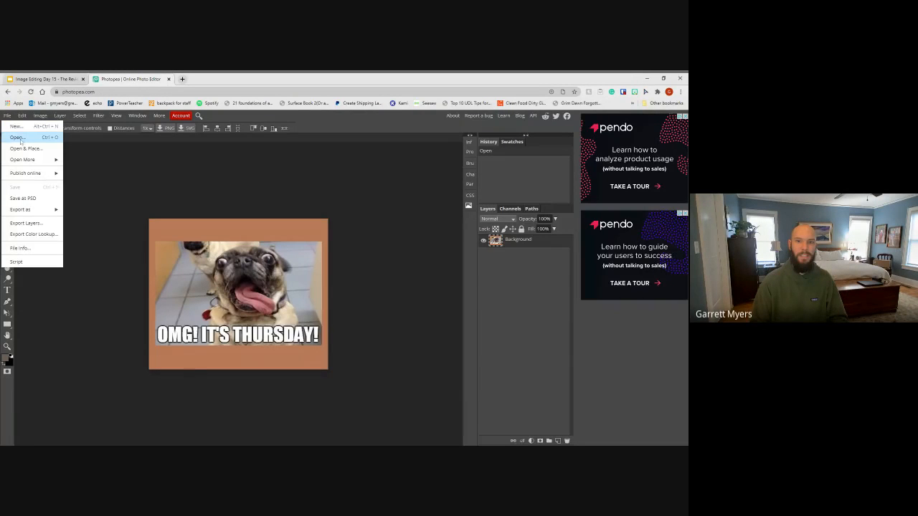
pyautogui.click(20, 139)
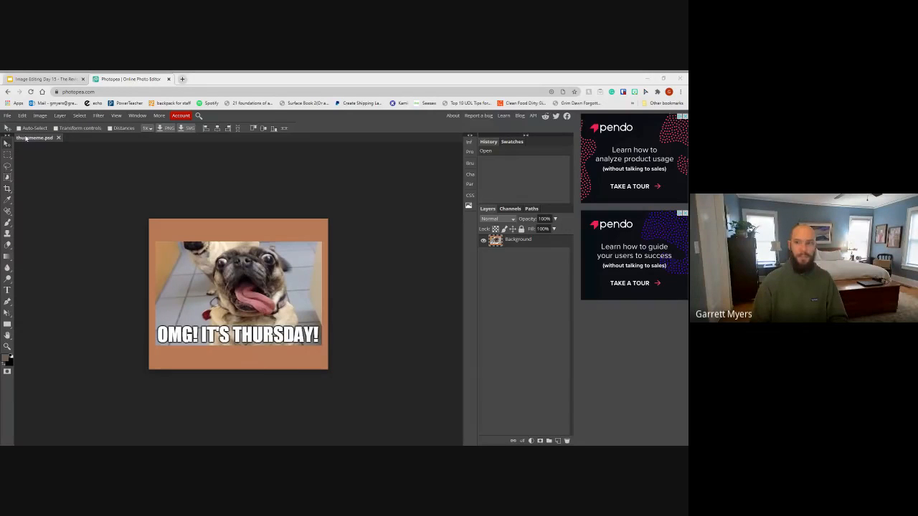
pyautogui.press('Escape')
# Place the thursmeme image into the document as a new layer and move it to nearly cover the background image
pyautogui.click(7, 115)
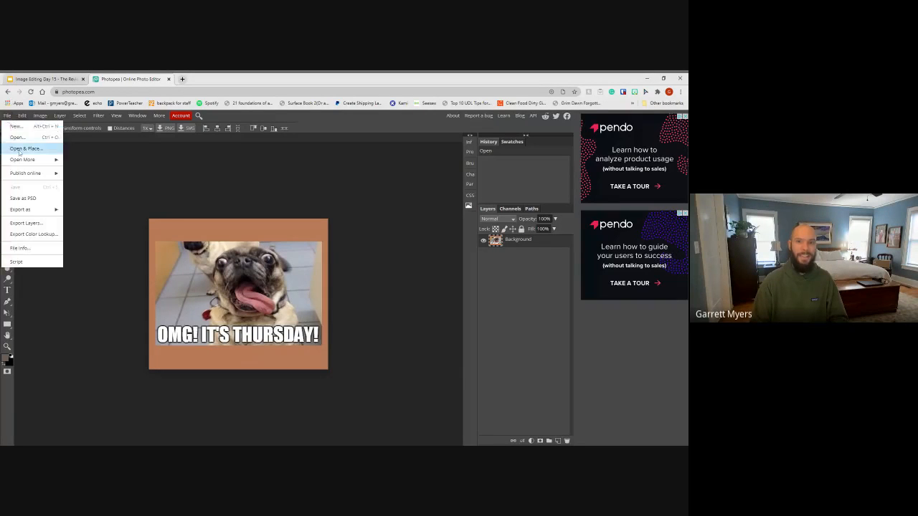
pyautogui.click(20, 153)
pyautogui.doubleClick(204, 214)
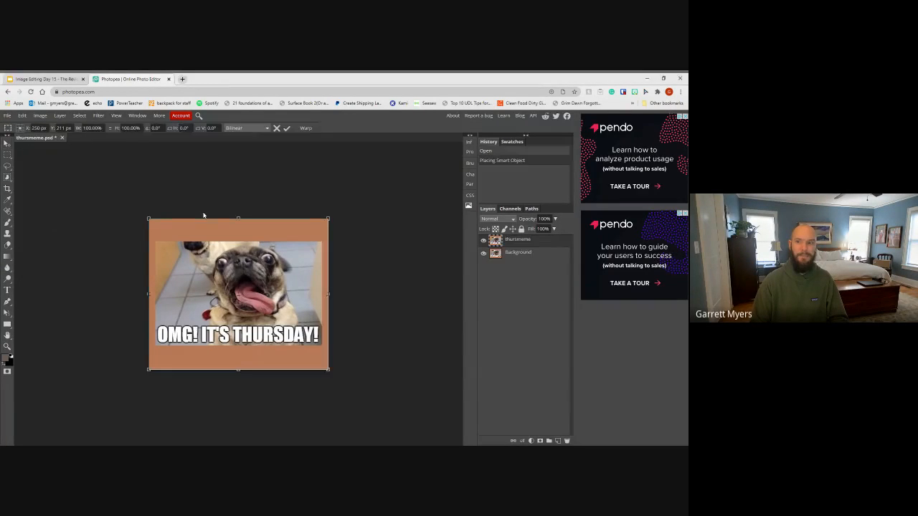
pyautogui.moveTo(200, 268); pyautogui.dragTo(248, 298)
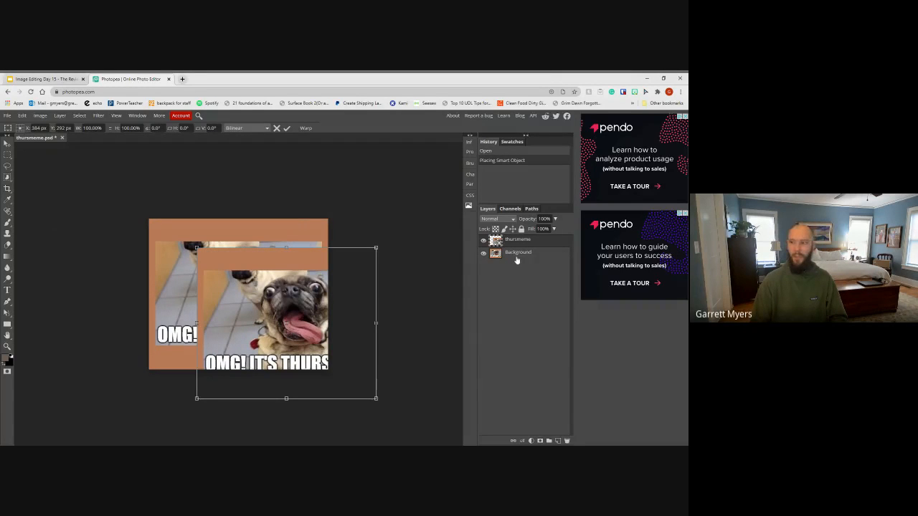
pyautogui.press('Return')
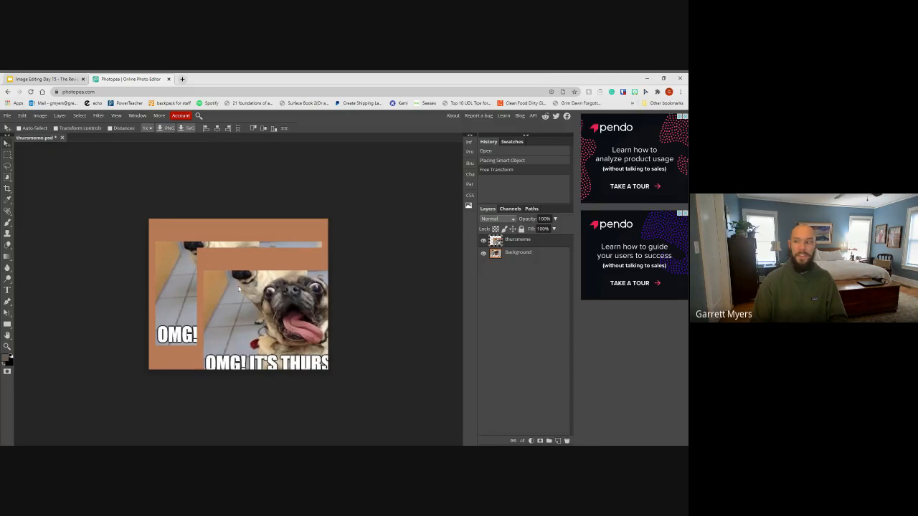
pyautogui.moveTo(239, 289); pyautogui.dragTo(185, 252)
# Scale the thursmeme layer down proportionally to about 14.4% and position it over the pug's mouth
pyautogui.click(22, 115)
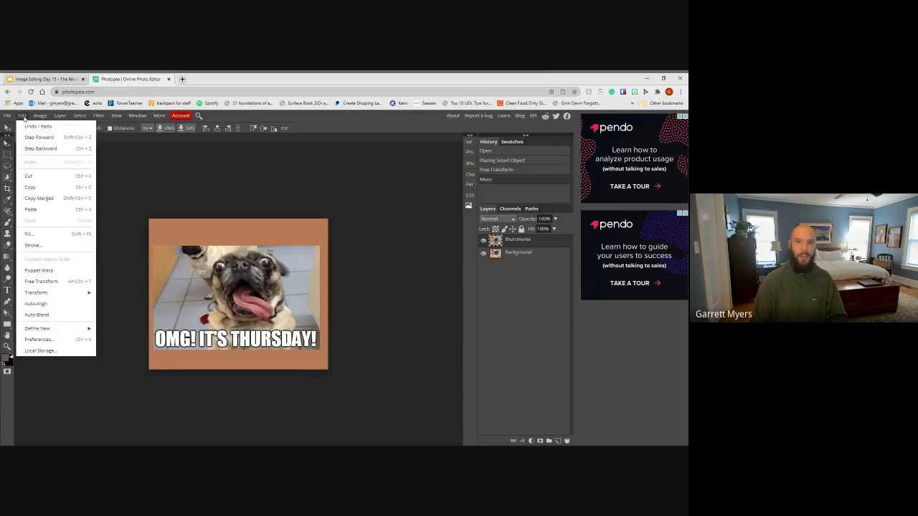
pyautogui.moveTo(40, 294)
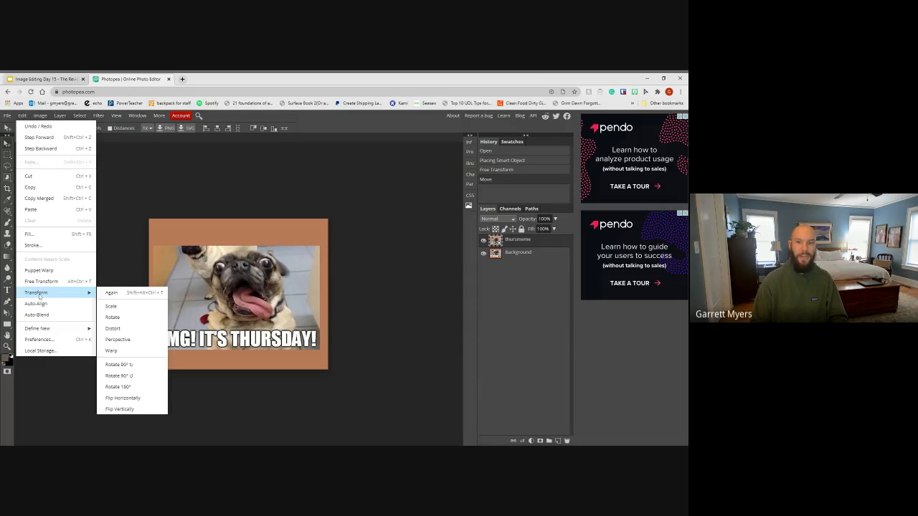
pyautogui.click(111, 306)
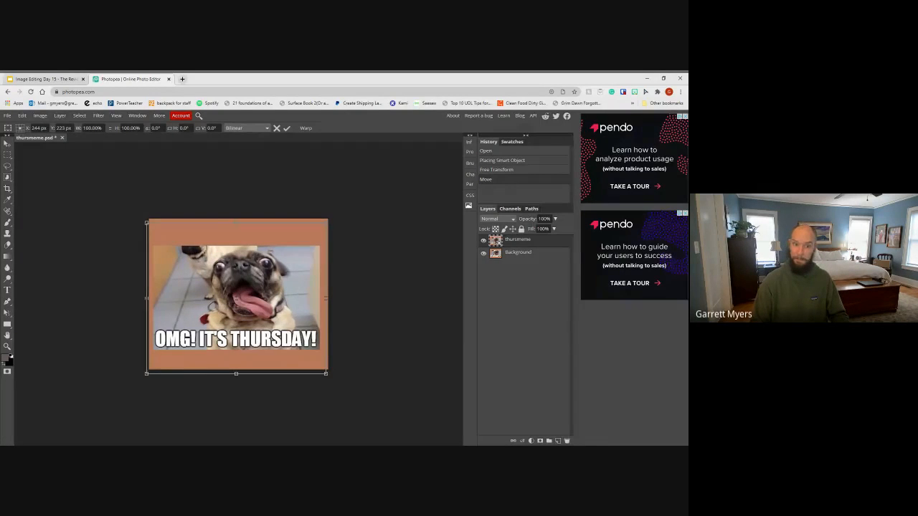
pyautogui.moveTo(326, 223); pyautogui.dragTo(300, 242)
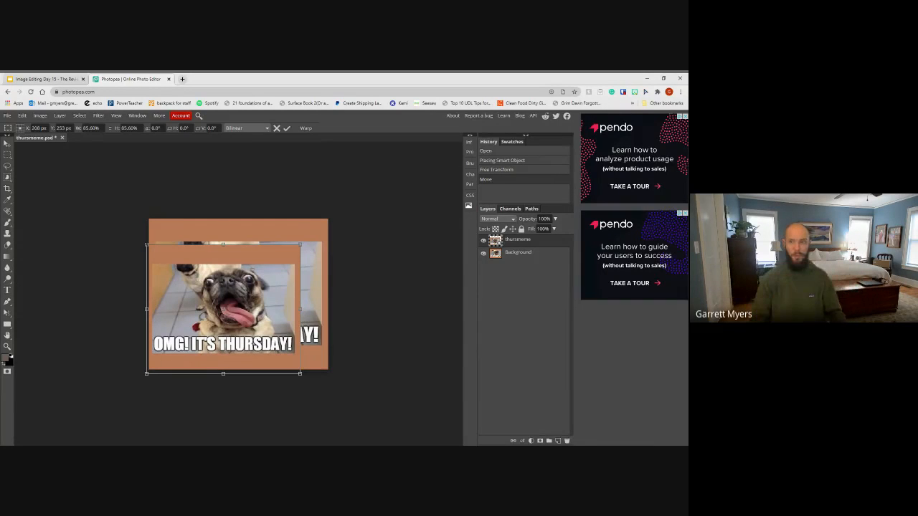
pyautogui.moveTo(299, 242); pyautogui.dragTo(210, 234)
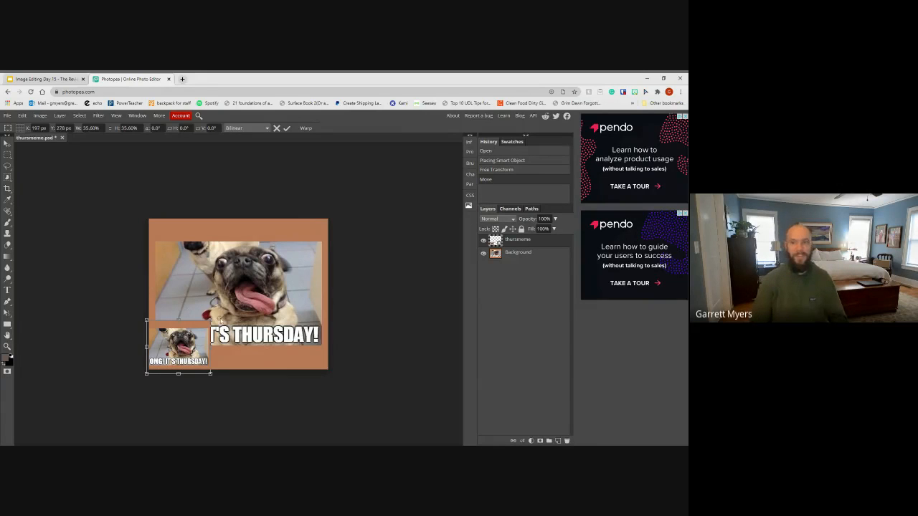
pyautogui.moveTo(184, 331); pyautogui.dragTo(248, 252)
pyautogui.moveTo(245, 296); pyautogui.dragTo(248, 304)
pyautogui.moveTo(250, 271)
pyautogui.mouseDown()
pyautogui.moveTo(259, 320)
pyautogui.moveTo(264, 295)
pyautogui.moveTo(286, 285)
pyautogui.moveTo(248, 321)
pyautogui.moveTo(249, 286)
pyautogui.mouseUp()
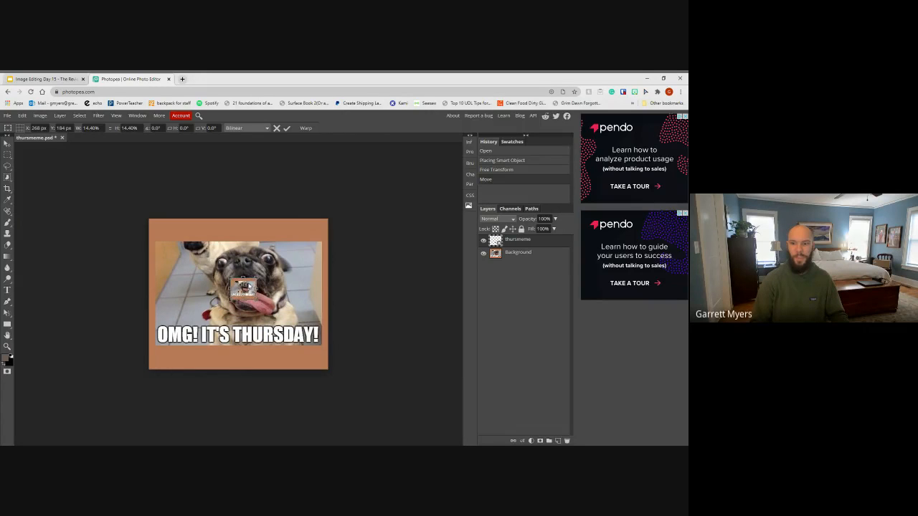
pyautogui.press('Return')
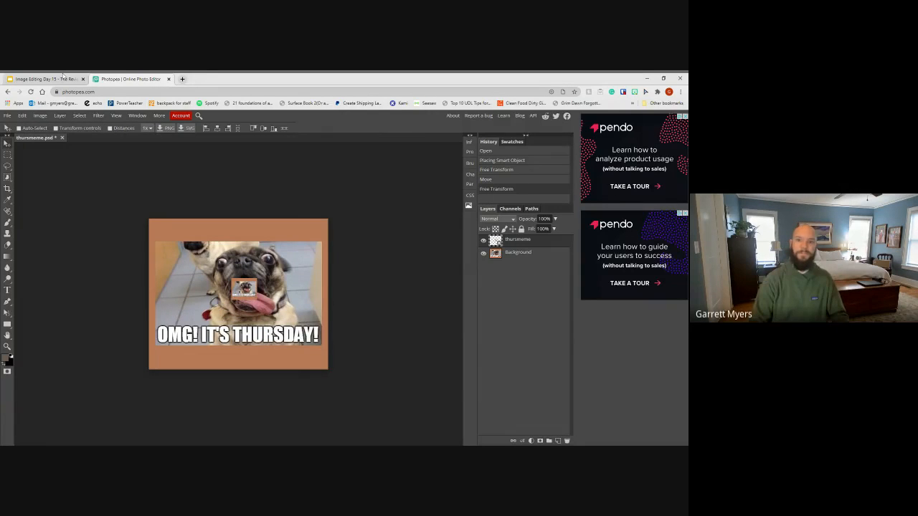
# Switch to Google Slides to view the slide on what can be done with layers, and return to Photopea
pyautogui.click(63, 77)
pyautogui.press('Right')
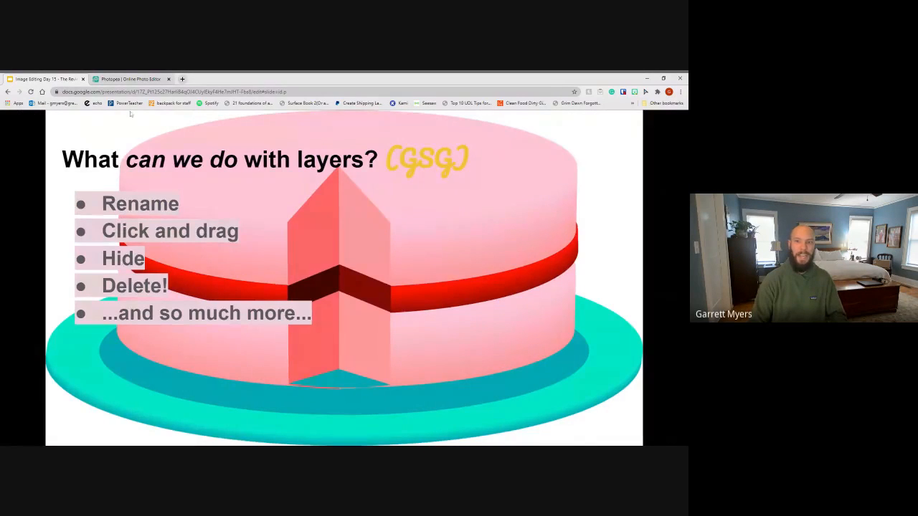
pyautogui.click(129, 79)
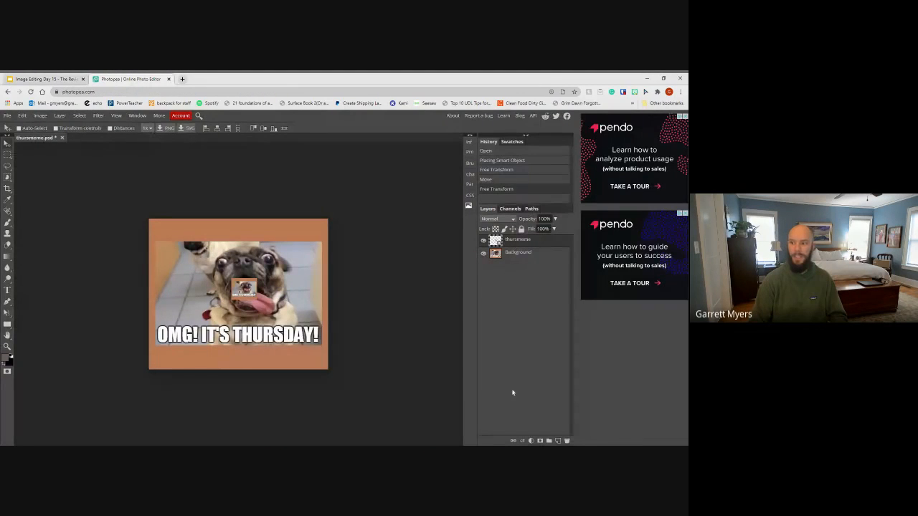
# Add a new empty layer above thursmeme and name it "new layer...duh"
pyautogui.click(558, 440)
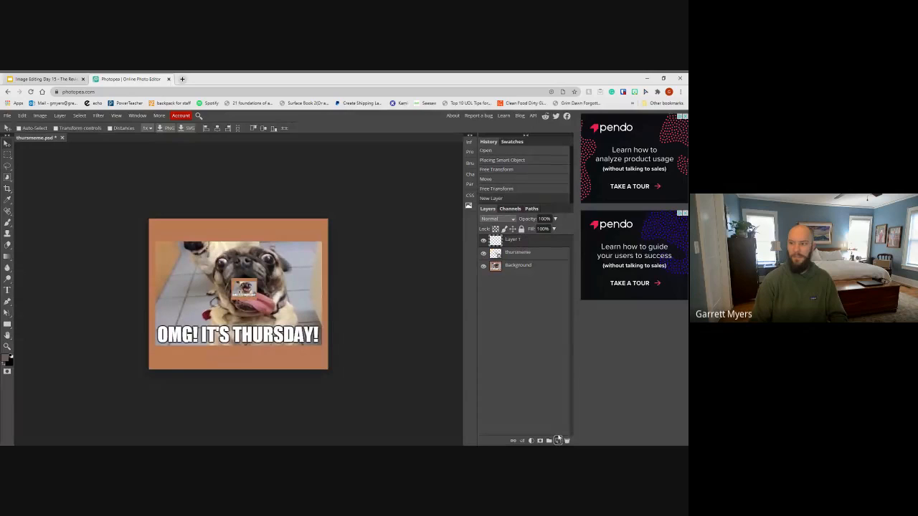
pyautogui.doubleClick(513, 240)
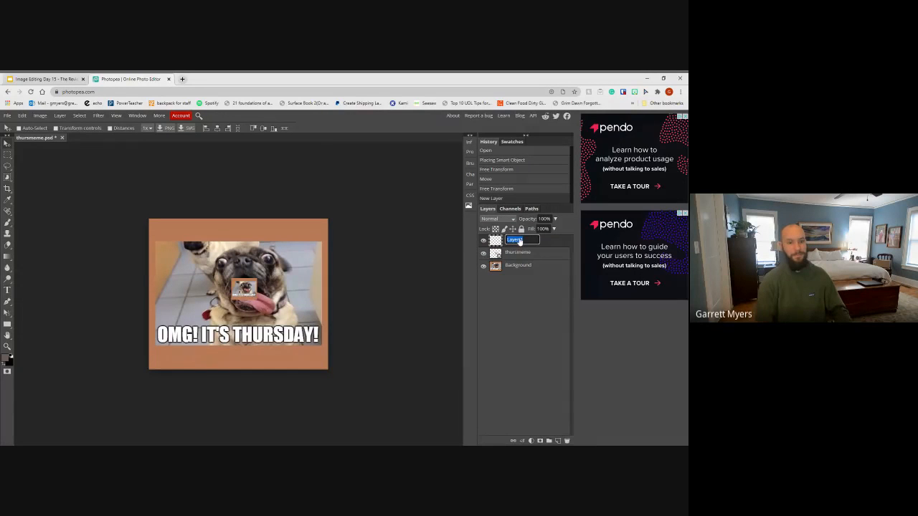
pyautogui.write('new layer')
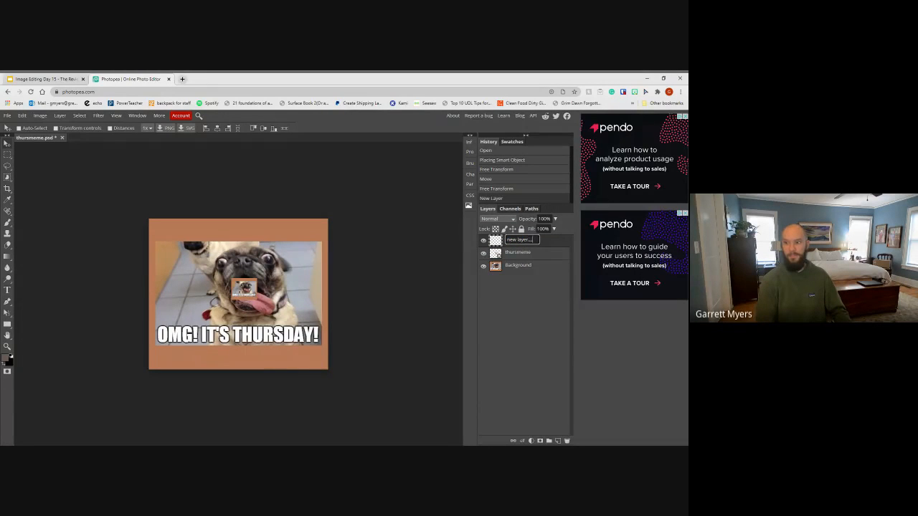
pyautogui.write(' stuff')
pyautogui.press('Return')
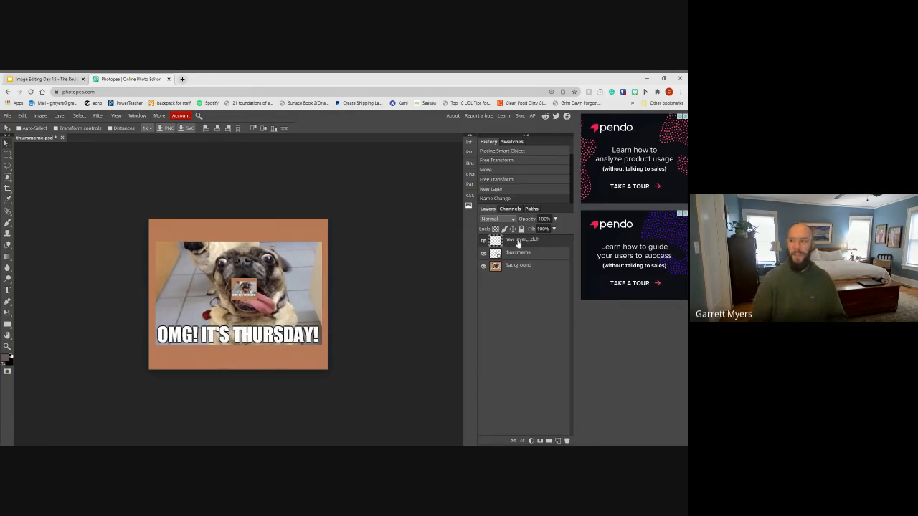
# Reorder the layers so thursmeme sits below Background, and toggle the Background layer's visibility off and on
pyautogui.moveTo(518, 244); pyautogui.dragTo(490, 252)
pyautogui.click(482, 254)
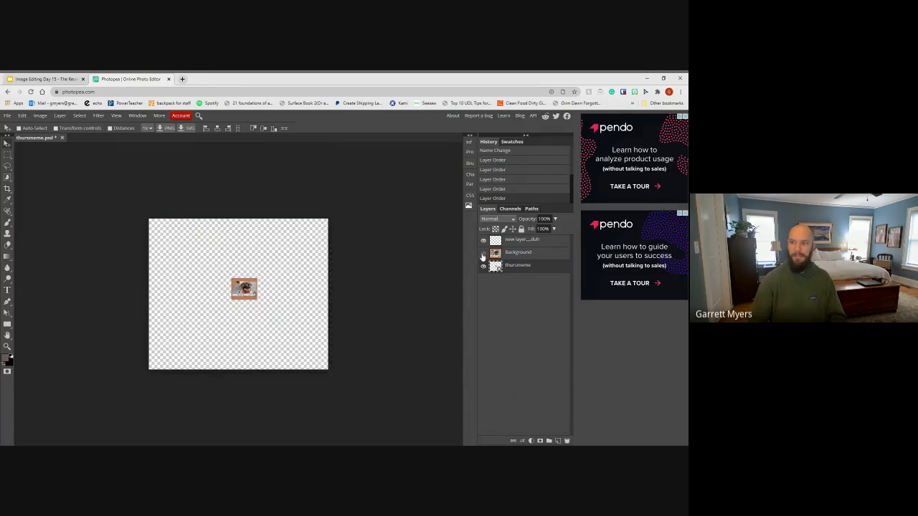
pyautogui.click(483, 253)
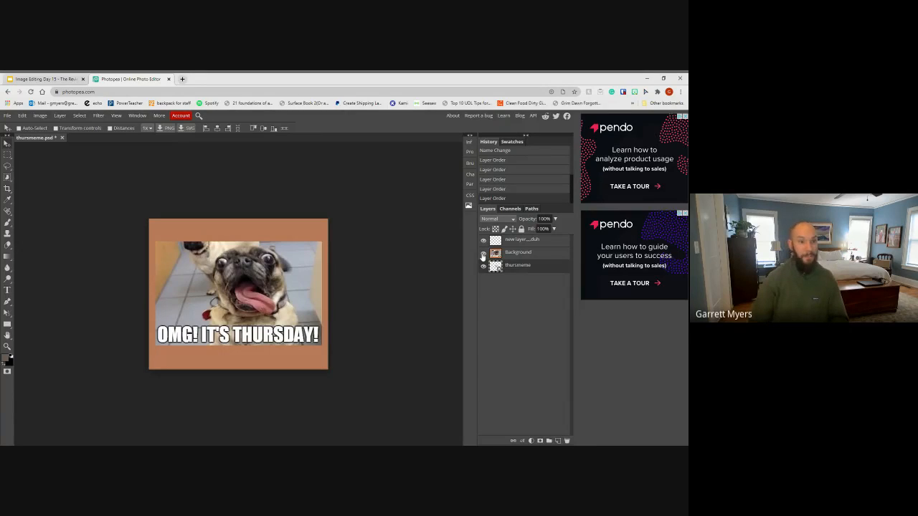
pyautogui.click(482, 254)
pyautogui.click(482, 254)
# Delete the empty "new layer...duh" layer
pyautogui.click(512, 242)
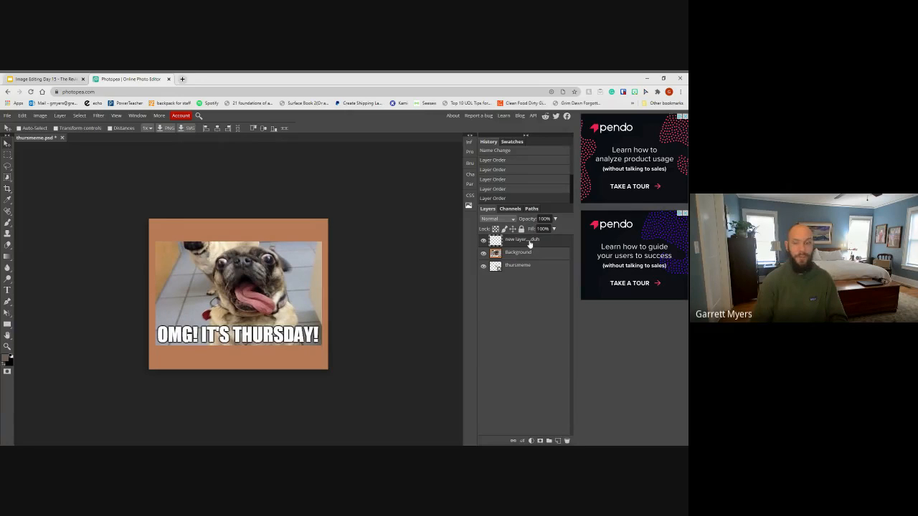
pyautogui.press('Delete')
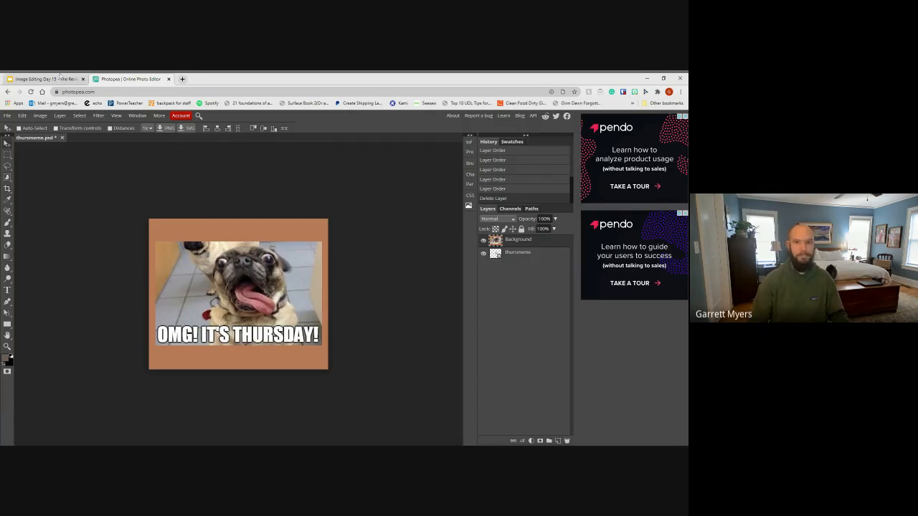
# Switch to Google Slides to read the Adjustments slide with its full bullet list, and return to Photopea
pyautogui.click(57, 78)
pyautogui.click(139, 306)
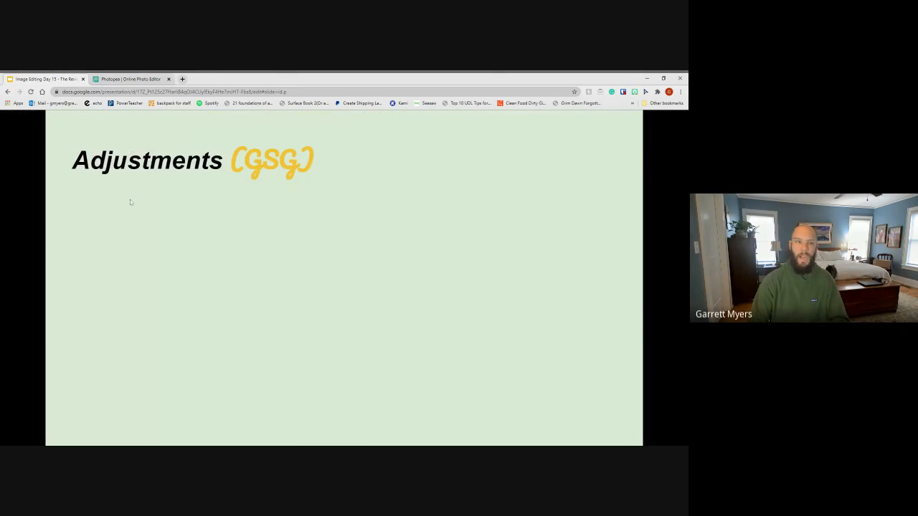
pyautogui.click(169, 202)
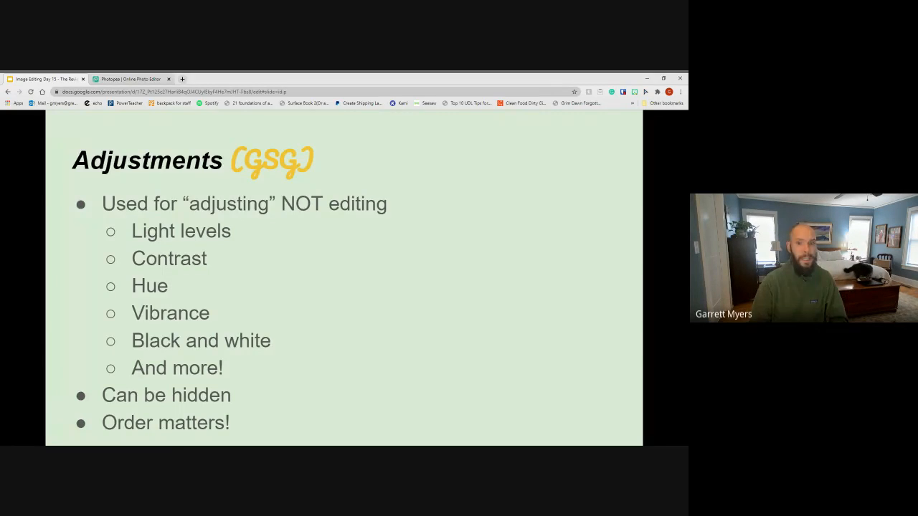
pyautogui.click(118, 78)
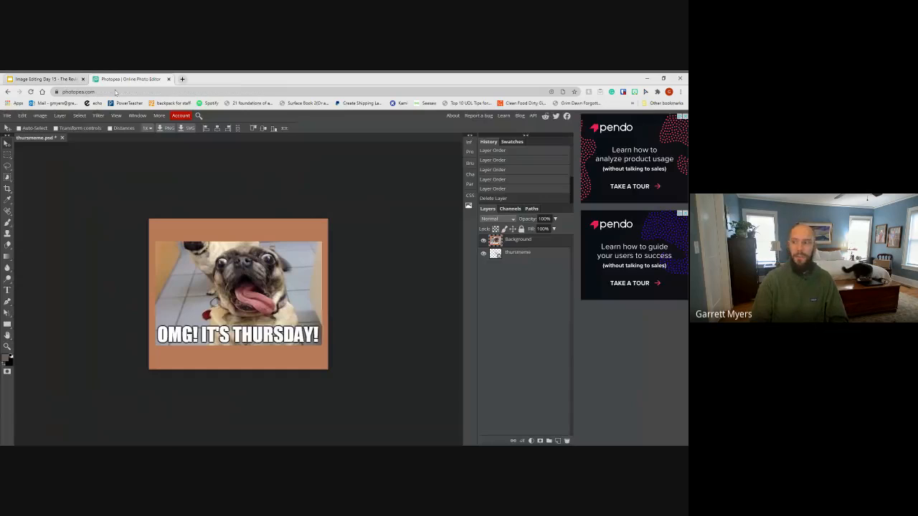
# Move the thursmeme layer above the Background layer
pyautogui.click(514, 257)
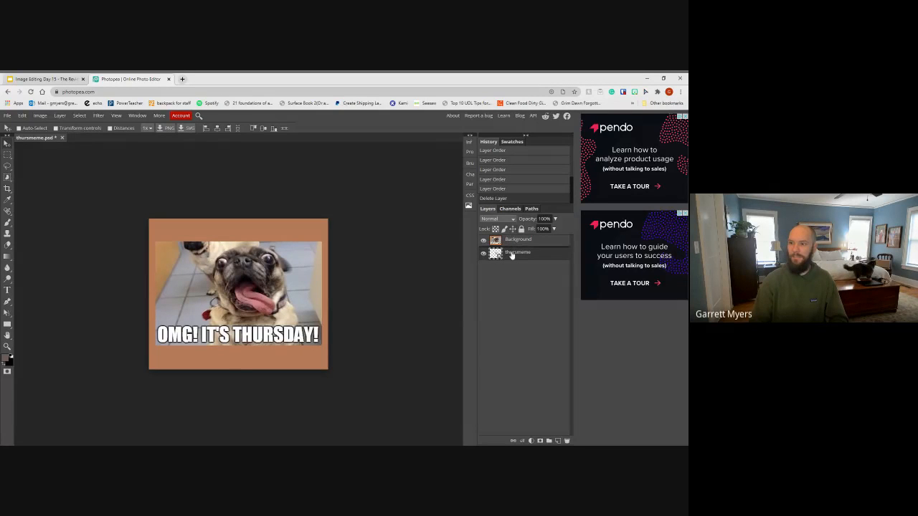
pyautogui.moveTo(511, 255); pyautogui.dragTo(512, 237)
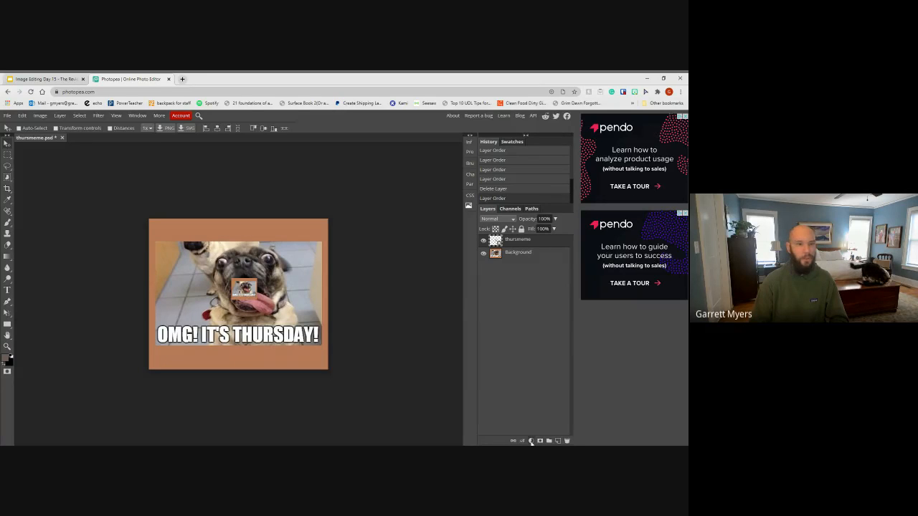
# Add a Levels adjustment layer above thursmeme with the input black point at 17 and the white point at 246
pyautogui.click(530, 441)
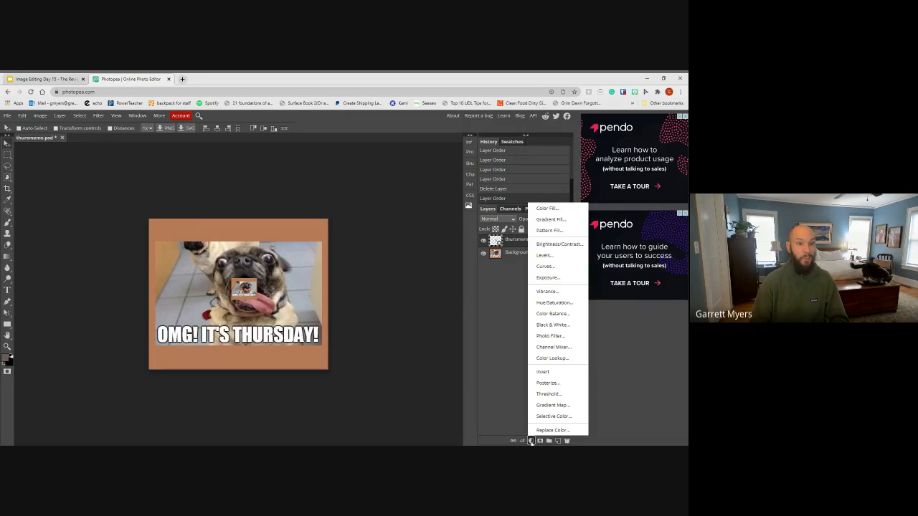
pyautogui.click(545, 255)
pyautogui.moveTo(360, 251)
pyautogui.mouseDown()
pyautogui.moveTo(370, 250)
pyautogui.moveTo(354, 248)
pyautogui.moveTo(363, 250)
pyautogui.mouseUp()
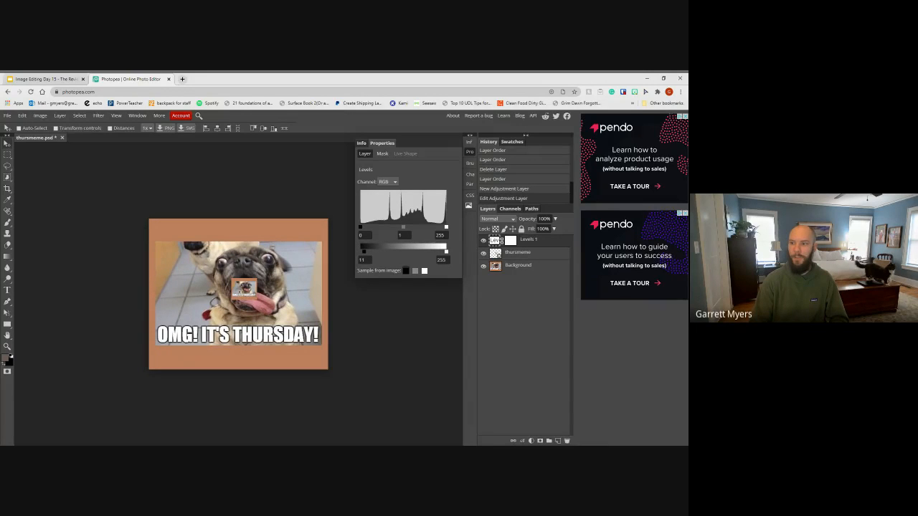
pyautogui.moveTo(364, 256); pyautogui.dragTo(366, 227)
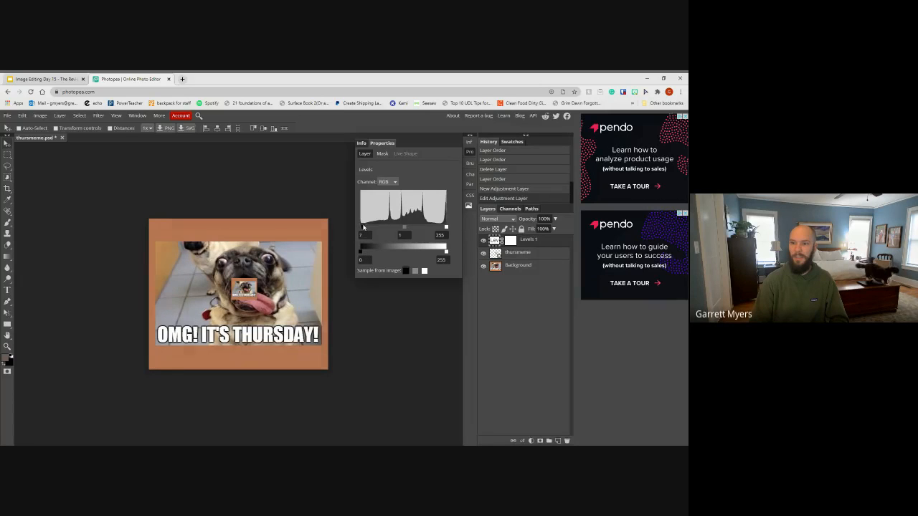
pyautogui.moveTo(446, 227); pyautogui.dragTo(443, 226)
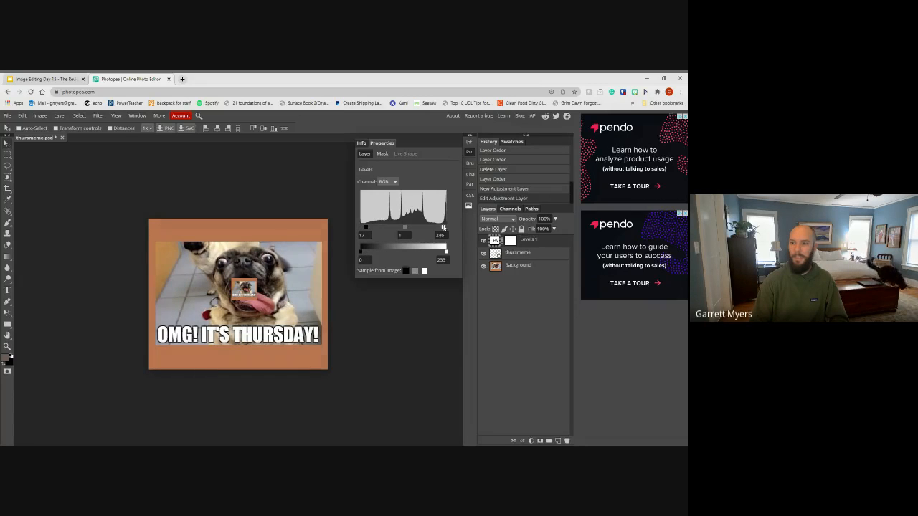
# Add a Hue/Saturation adjustment layer above Levels 1 with the Master hue at 72 and the Yellow hue at -70
pyautogui.click(530, 440)
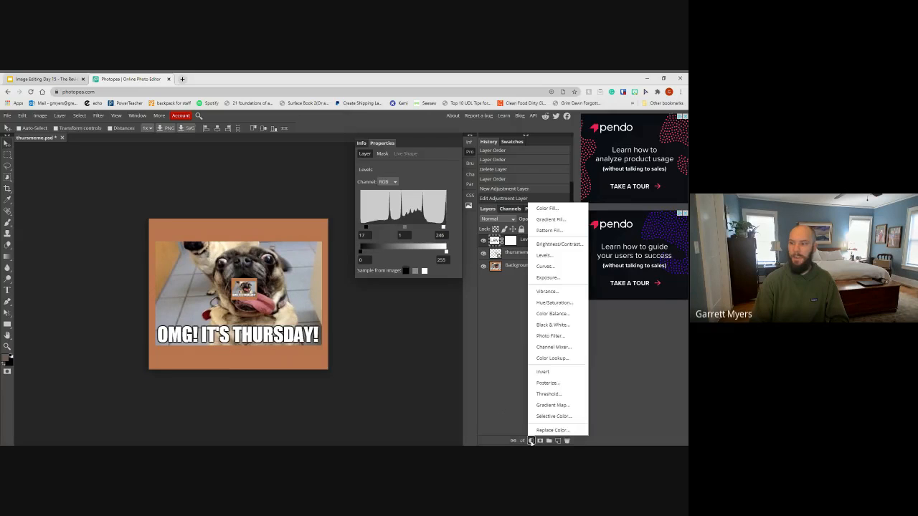
pyautogui.click(553, 302)
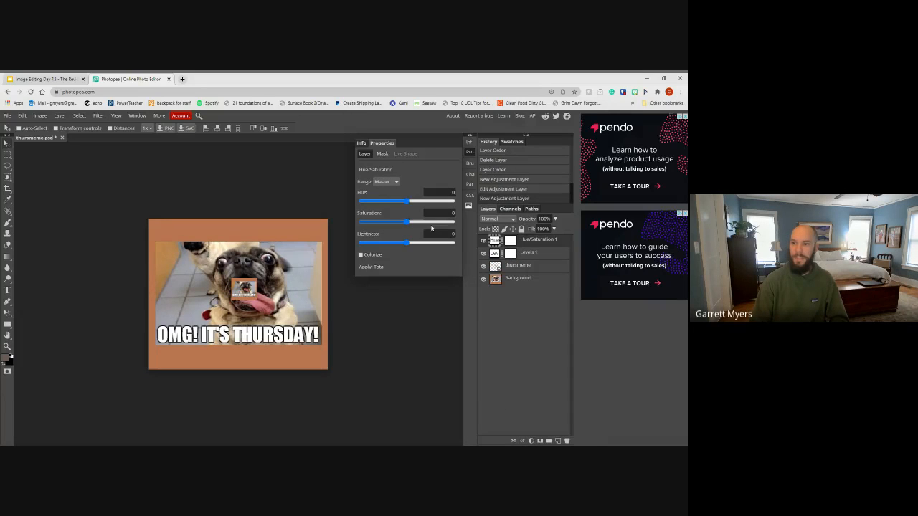
pyautogui.moveTo(409, 205)
pyautogui.mouseDown()
pyautogui.moveTo(434, 202)
pyautogui.moveTo(364, 202)
pyautogui.moveTo(450, 201)
pyautogui.moveTo(388, 202)
pyautogui.moveTo(426, 205)
pyautogui.mouseUp()
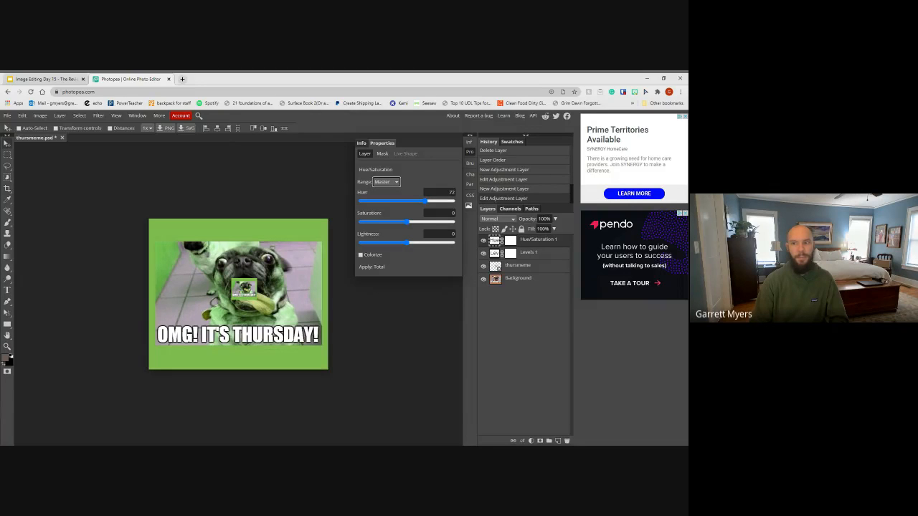
pyautogui.click(384, 205)
pyautogui.moveTo(406, 202); pyautogui.dragTo(390, 203)
# Reset the Master range's hue to 0 in the Hue/Saturation layer
pyautogui.click(387, 182)
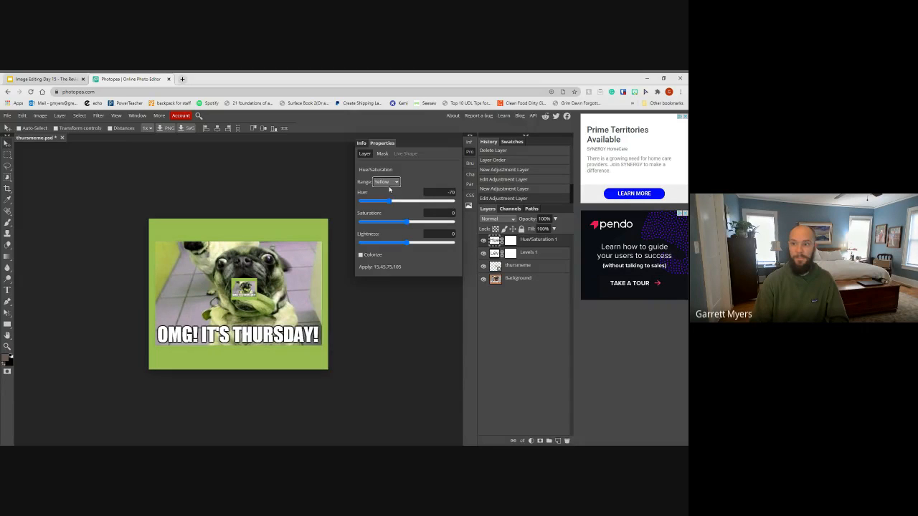
pyautogui.click(389, 189)
pyautogui.moveTo(446, 192); pyautogui.dragTo(470, 195)
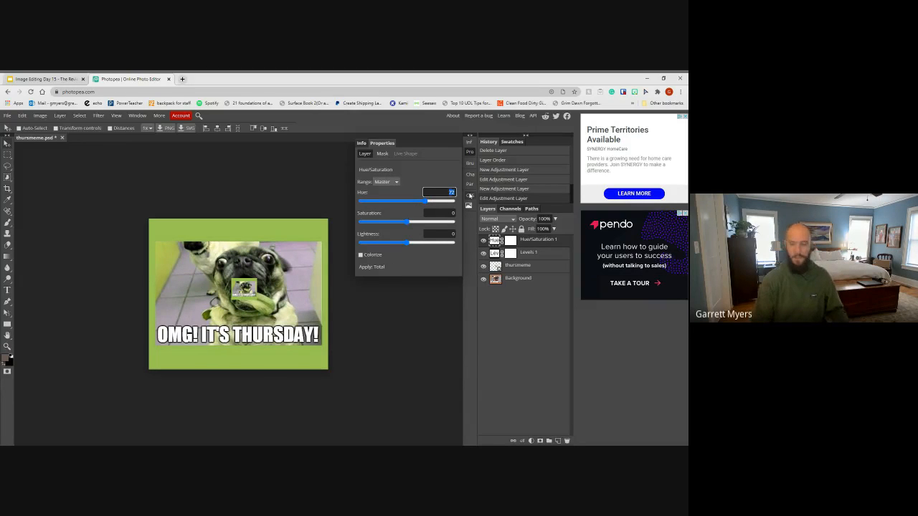
pyautogui.write('0')
pyautogui.press('Return')
# Shift the Yellow range's hue to 27 and reset it to 0
pyautogui.click(383, 183)
pyautogui.click(384, 206)
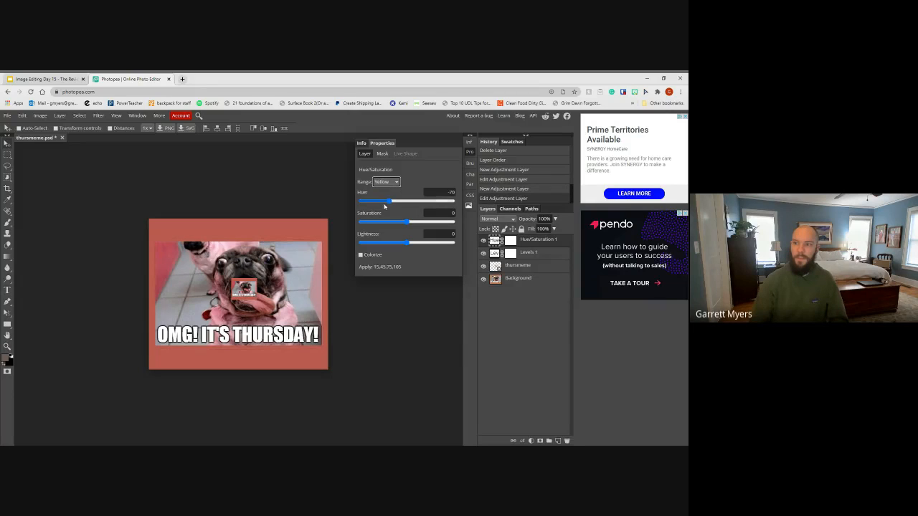
pyautogui.moveTo(388, 202); pyautogui.dragTo(414, 207)
pyautogui.click(439, 192)
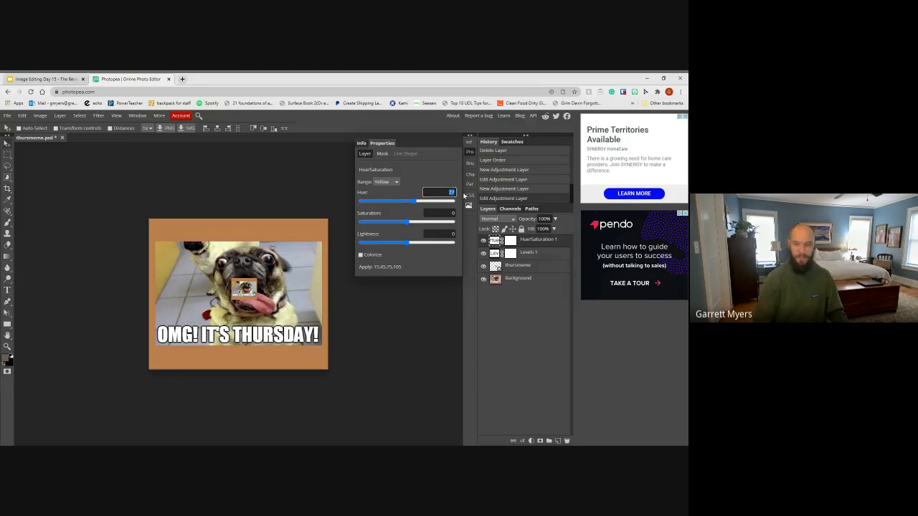
pyautogui.write('0')
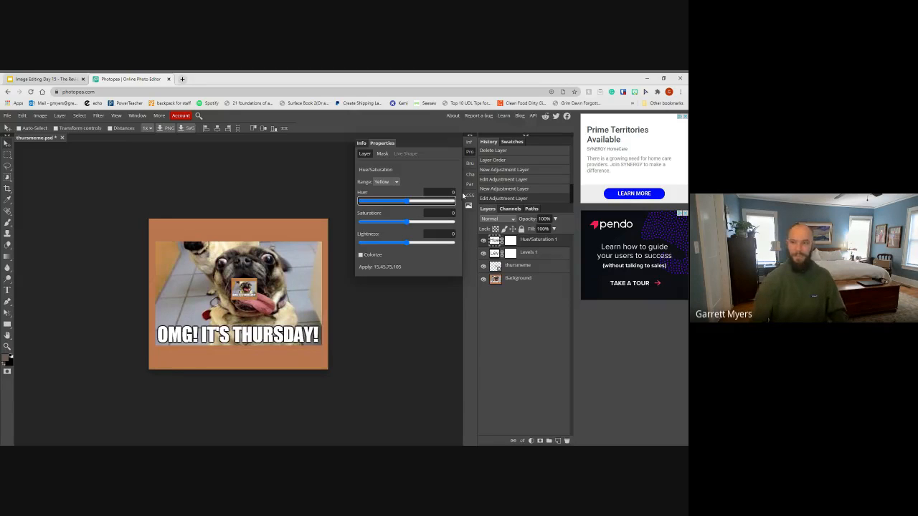
# Try a hue shift of 7 on the Red range and reset it to 0
pyautogui.click(381, 189)
pyautogui.moveTo(407, 202)
pyautogui.mouseDown()
pyautogui.moveTo(393, 202)
pyautogui.moveTo(409, 202)
pyautogui.mouseUp()
pyautogui.click(443, 193)
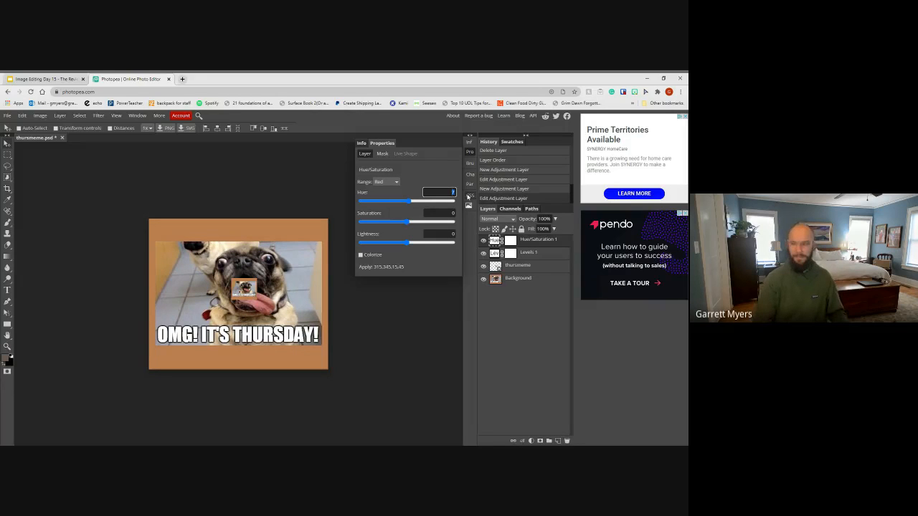
pyautogui.write('0')
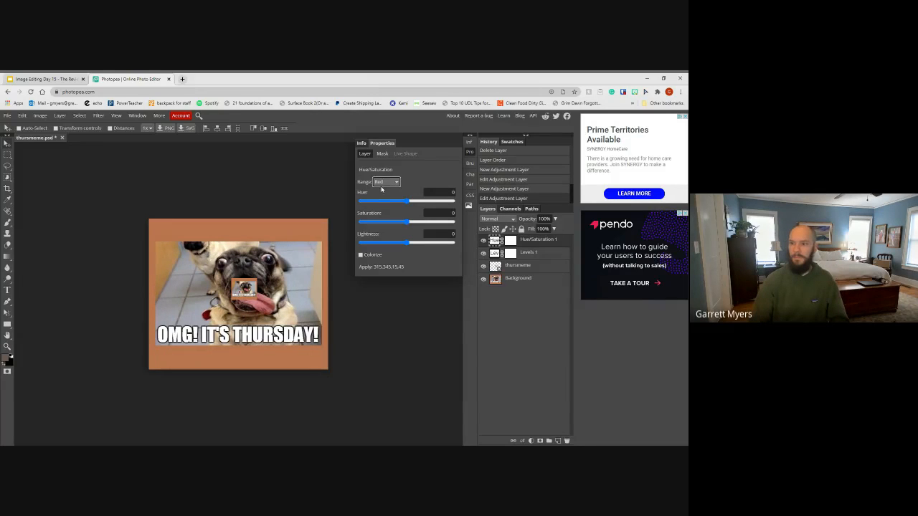
# Try a hue shift of -117 on the Cyan range and reset it to 0
pyautogui.click(386, 217)
pyautogui.moveTo(407, 202); pyautogui.dragTo(379, 202)
pyautogui.doubleClick(446, 192)
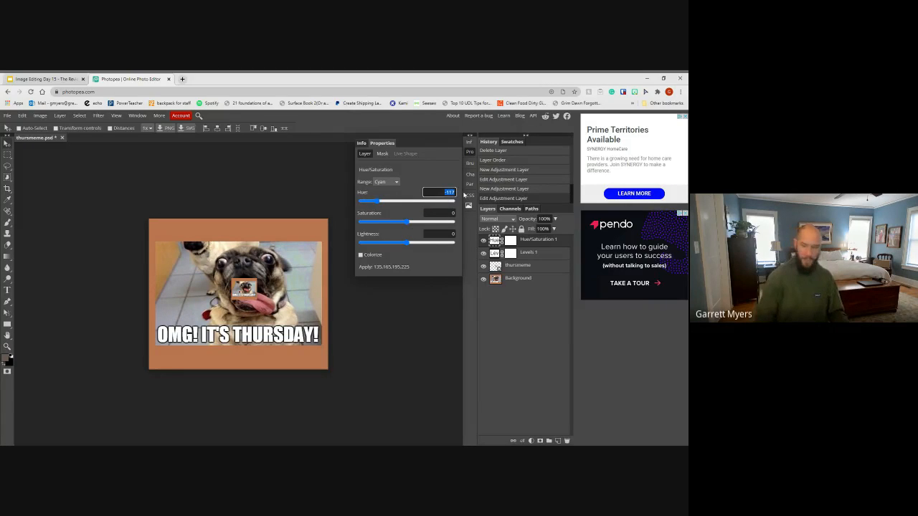
pyautogui.write('0')
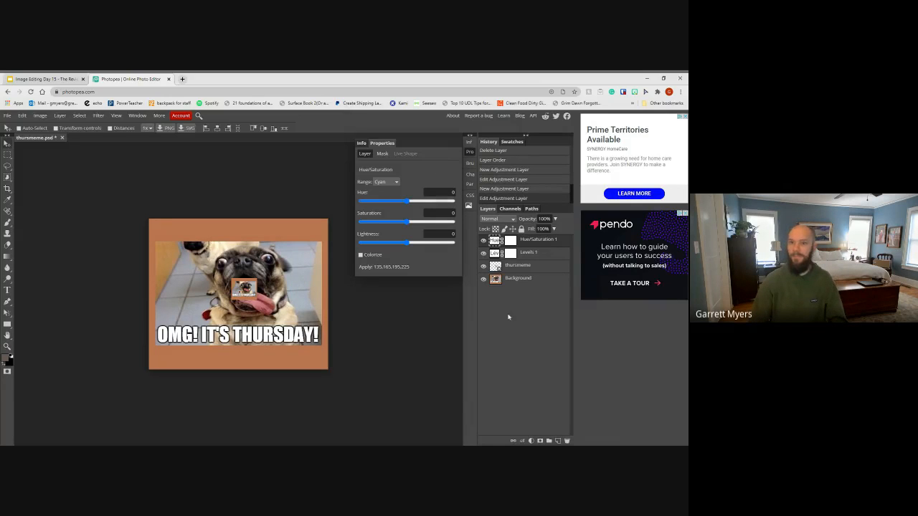
# After a look at the Adjustments slide in Google Slides, return to Photopea and add a Black & White adjustment layer
pyautogui.click(69, 77)
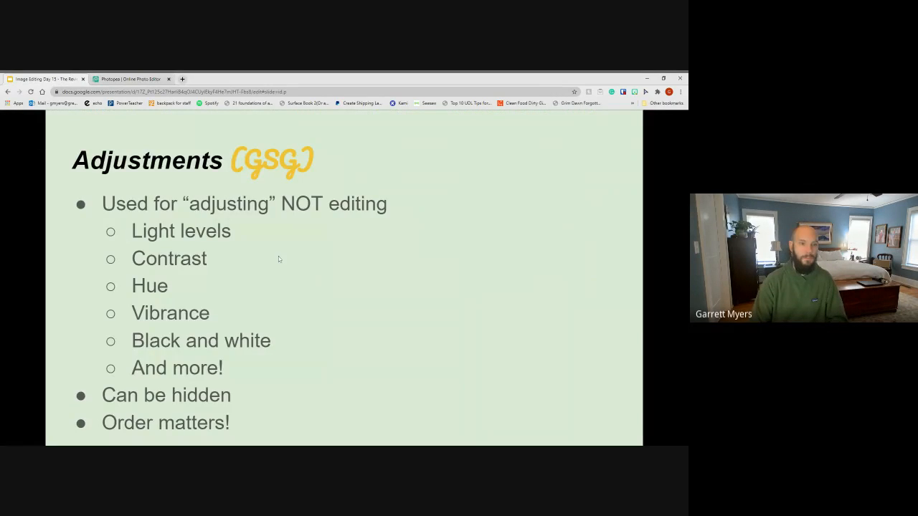
pyautogui.click(117, 82)
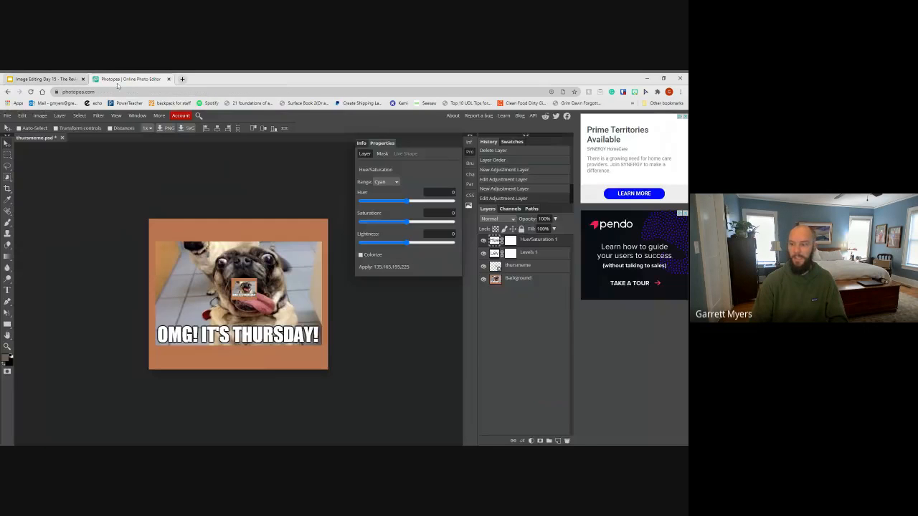
pyautogui.click(530, 441)
pyautogui.click(555, 324)
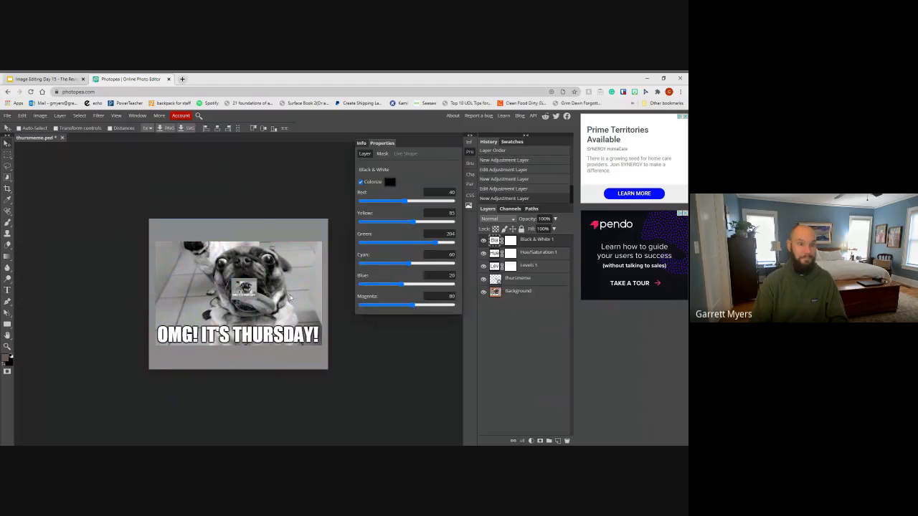
# Switch to Google Slides, advance to the Filters slide to read its bullets, and return to Photopea
pyautogui.click(37, 77)
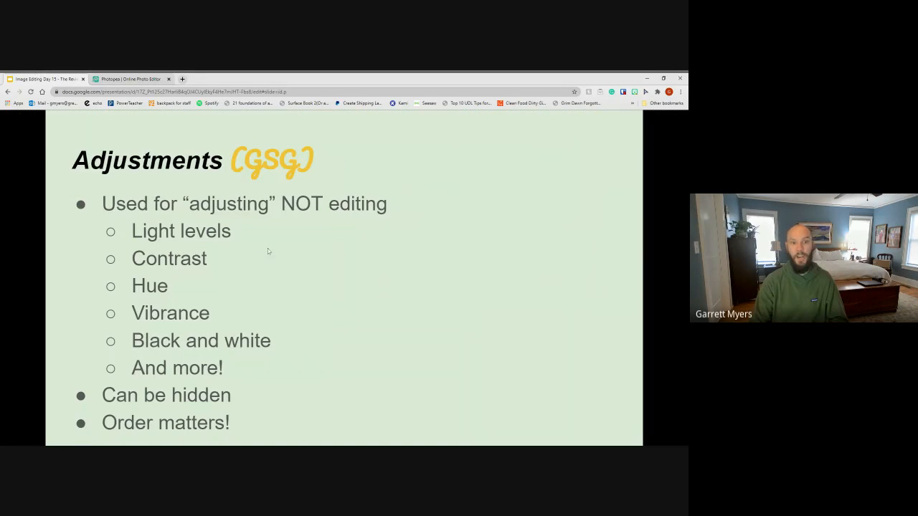
pyautogui.click(268, 250)
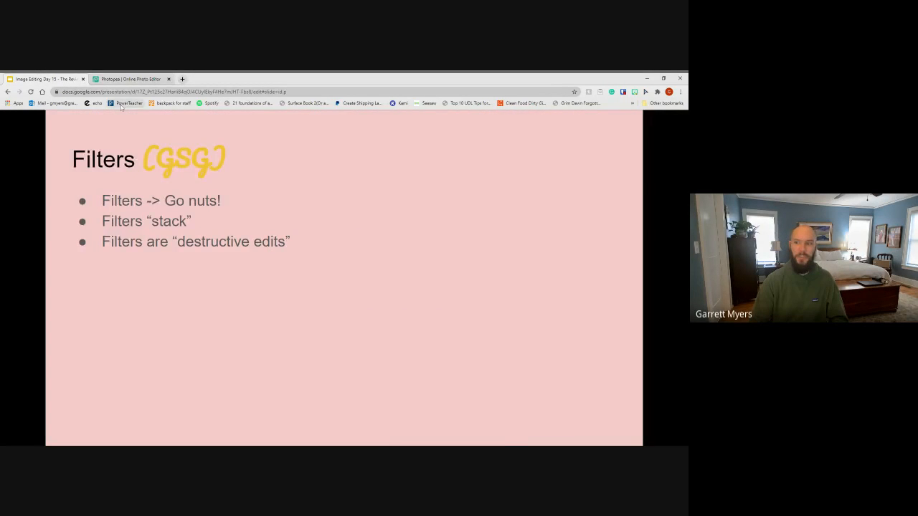
pyautogui.click(126, 79)
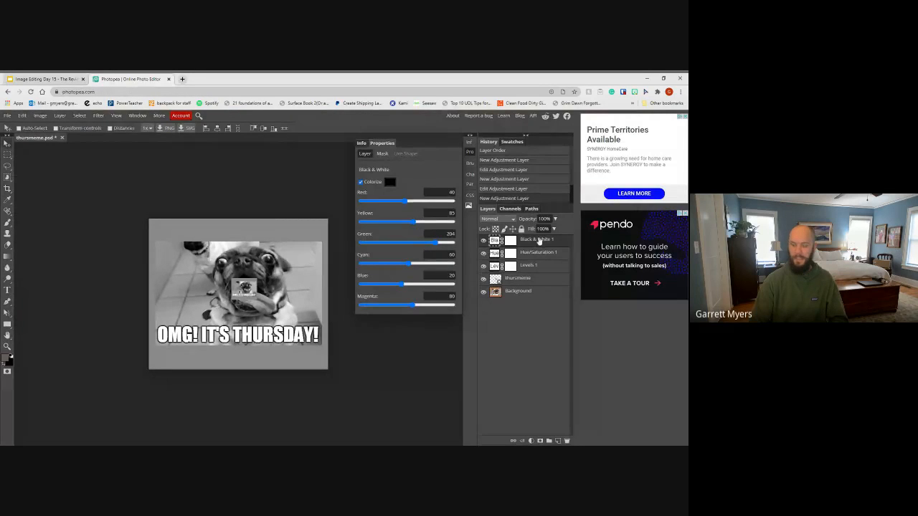
# Delete the Black & White 1 and Hue/Saturation 1 adjustment layers
pyautogui.press('Delete')
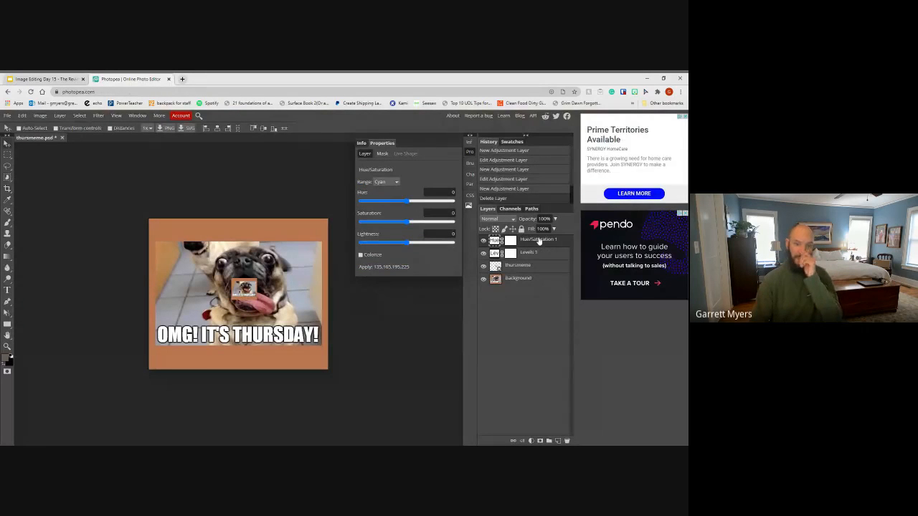
pyautogui.press('Delete')
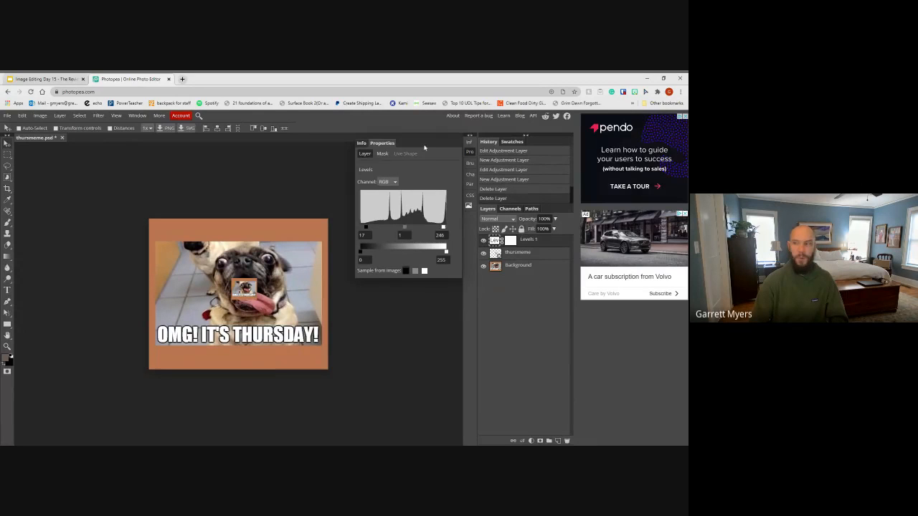
# Collapse the adjustment's properties and try to apply the Oil Paint filter to the Levels 1 layer
pyautogui.click(471, 152)
pyautogui.click(98, 116)
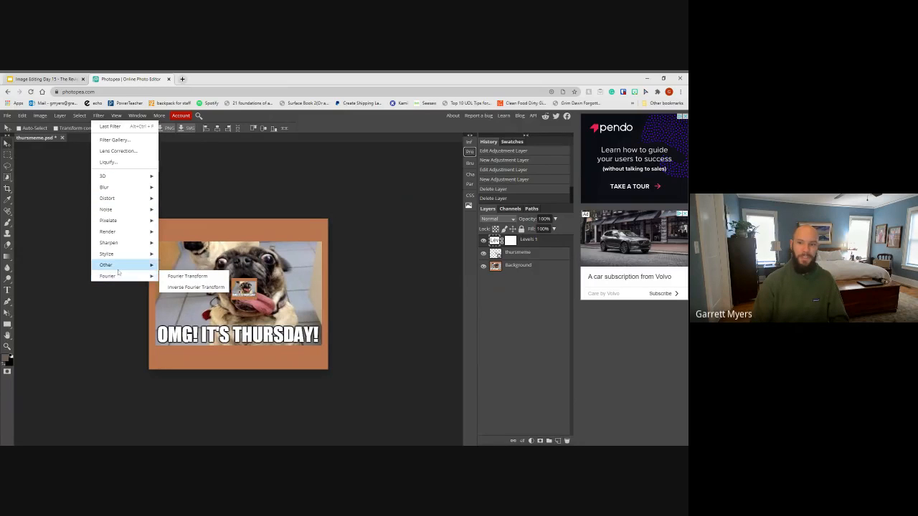
pyautogui.moveTo(118, 254)
pyautogui.click(177, 287)
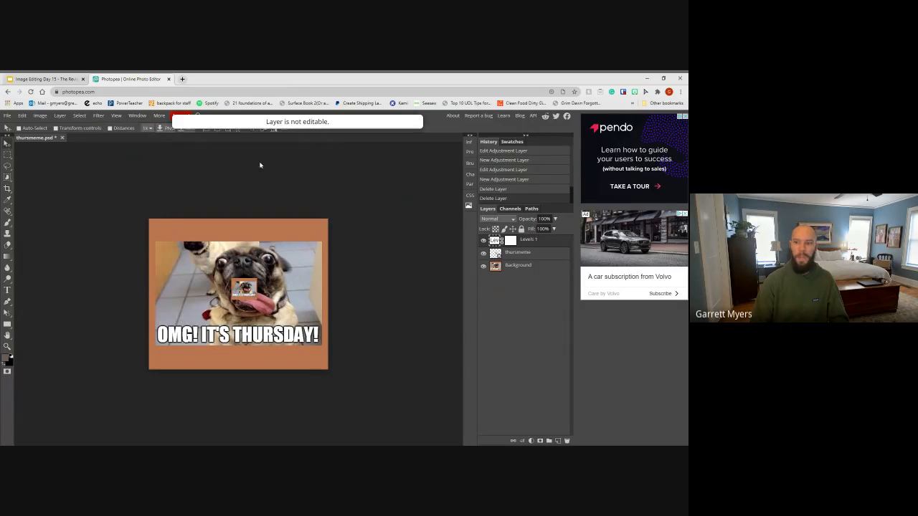
# Apply the Oil Paint filter to the thursmeme layer with its preset settings, including a 3.0 px radius and 2.0 px cleanliness
pyautogui.click(506, 256)
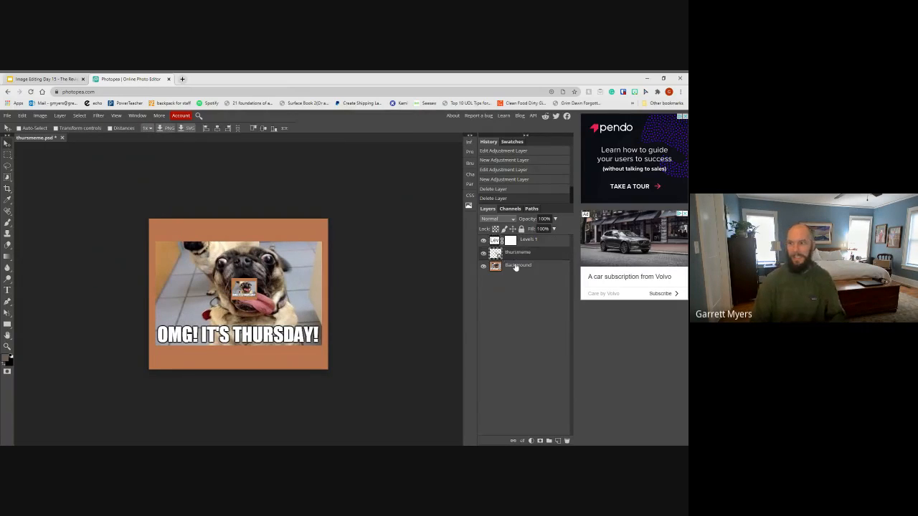
pyautogui.click(98, 115)
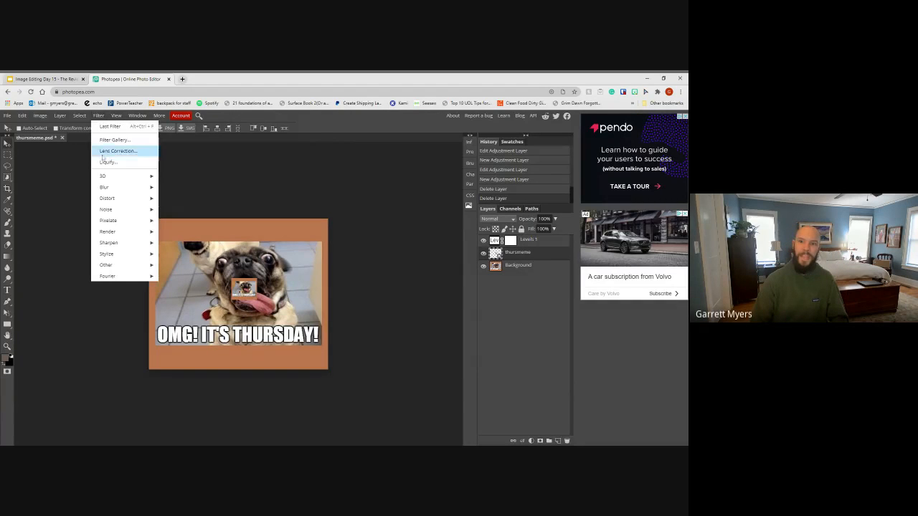
pyautogui.moveTo(111, 263)
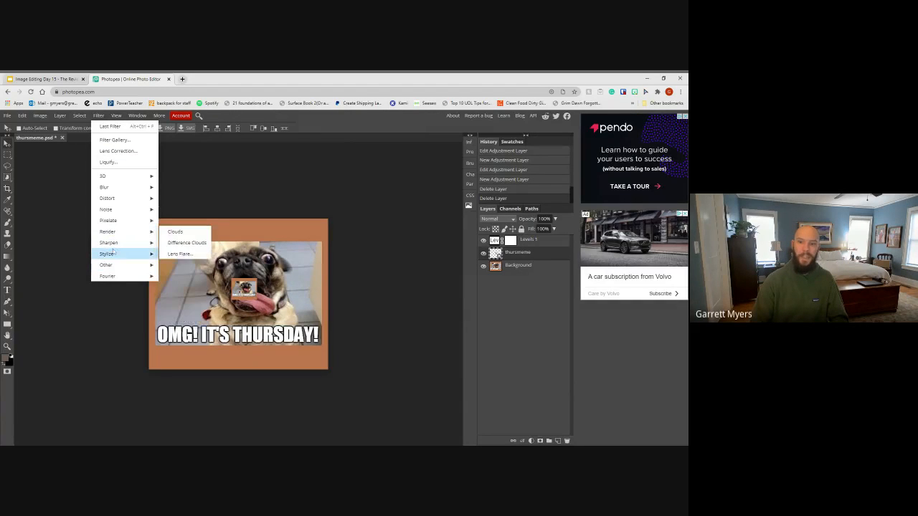
pyautogui.click(177, 286)
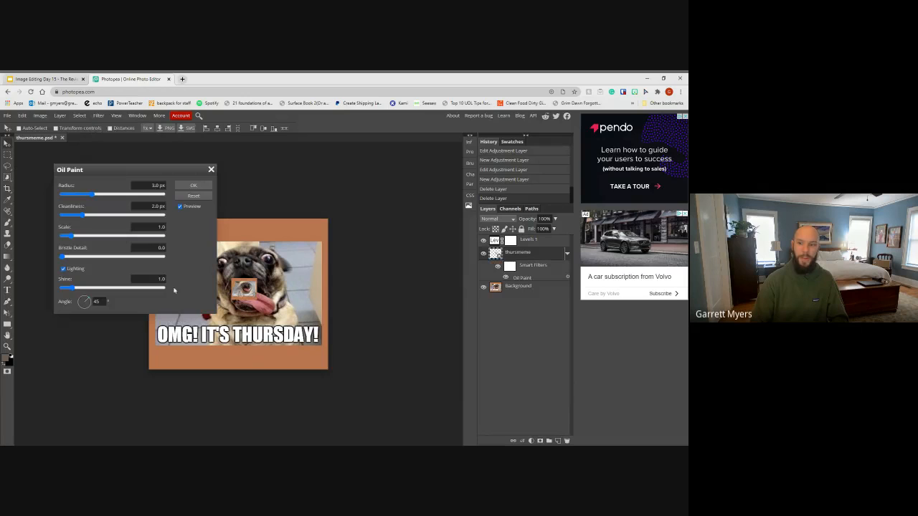
pyautogui.click(192, 185)
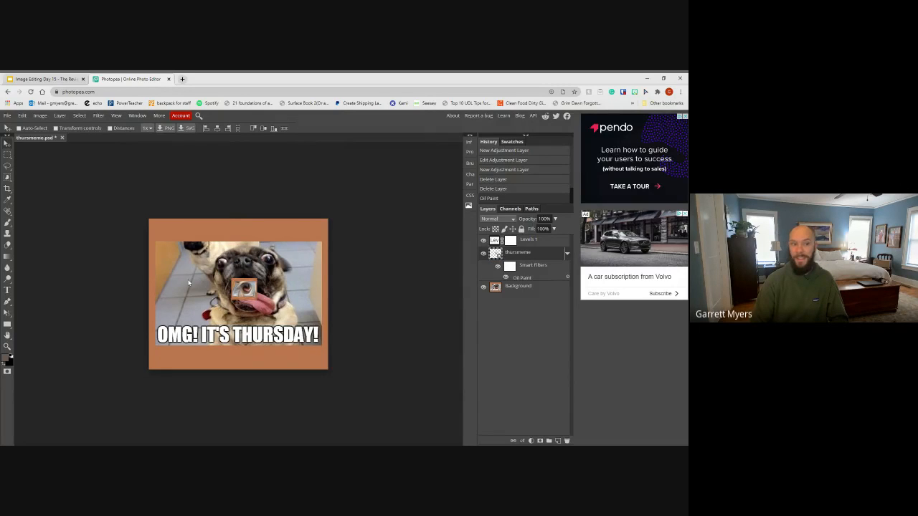
# Apply the Emboss filter to the Background layer with a 45° angle, 6 px height and 251% amount
pyautogui.click(522, 286)
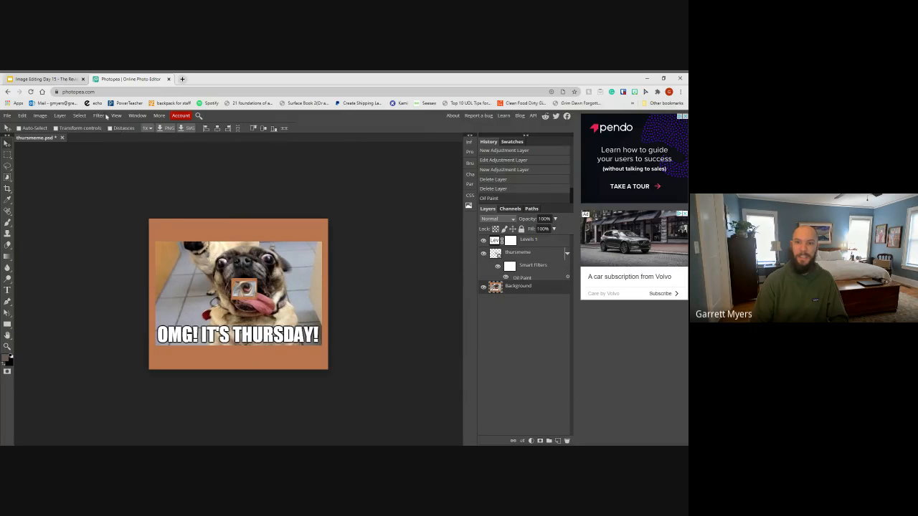
pyautogui.click(104, 116)
pyautogui.moveTo(112, 248)
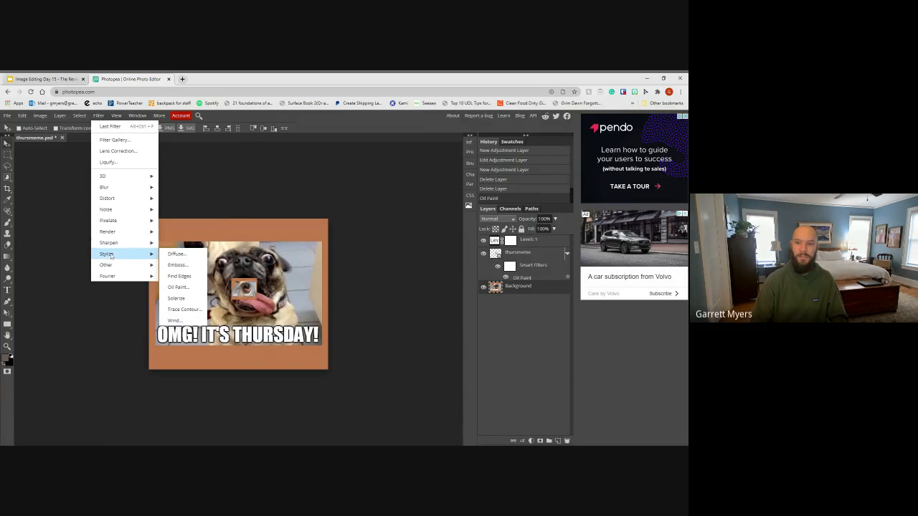
pyautogui.click(177, 265)
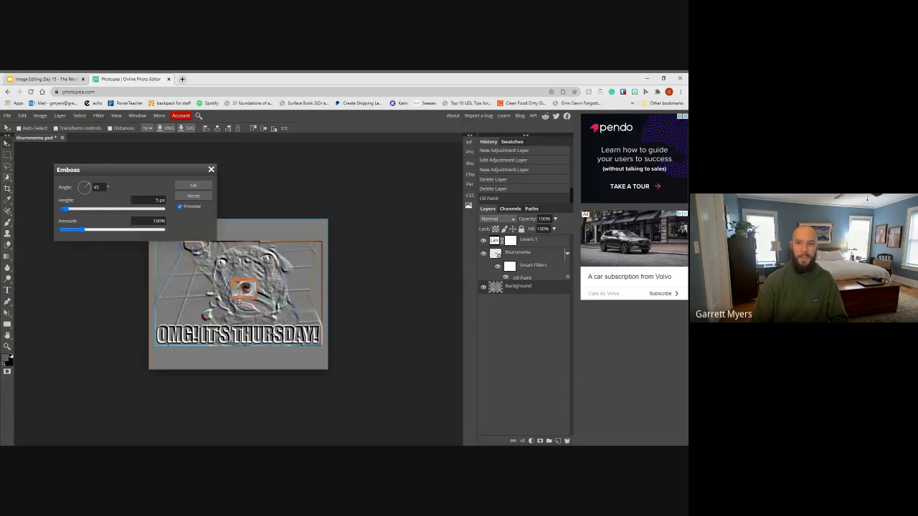
pyautogui.moveTo(69, 210)
pyautogui.mouseDown()
pyautogui.moveTo(100, 209)
pyautogui.moveTo(38, 210)
pyautogui.moveTo(165, 210)
pyautogui.moveTo(69, 215)
pyautogui.mouseUp()
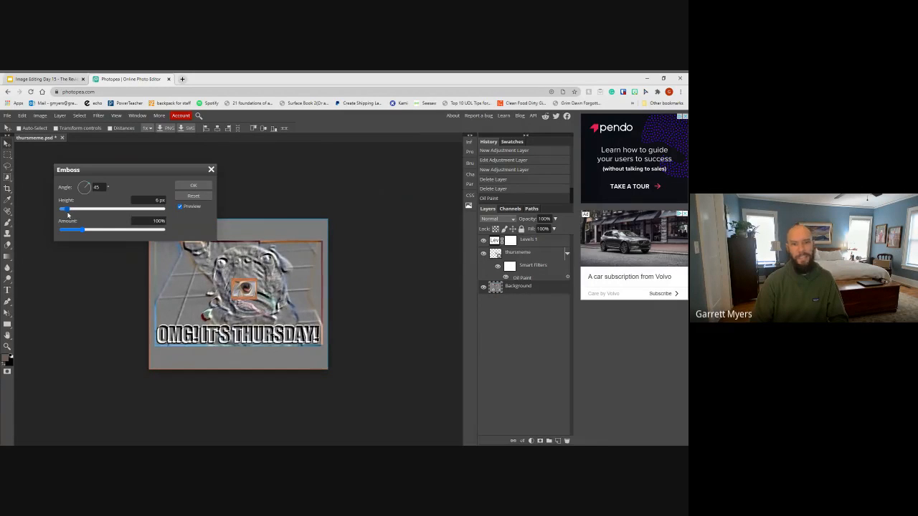
pyautogui.moveTo(83, 229); pyautogui.dragTo(112, 223)
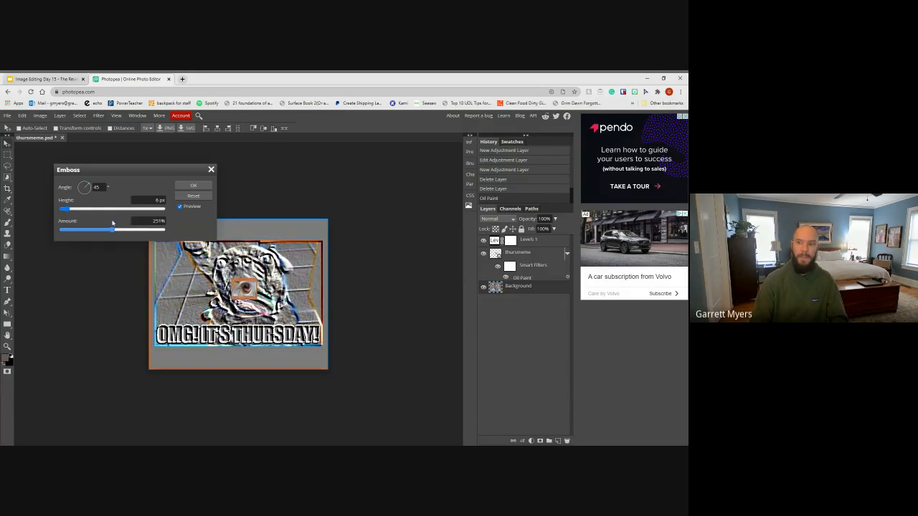
pyautogui.click(193, 185)
# Switch to Google Slides, advance to The Type Tool slide, and return to Photopea
pyautogui.click(76, 78)
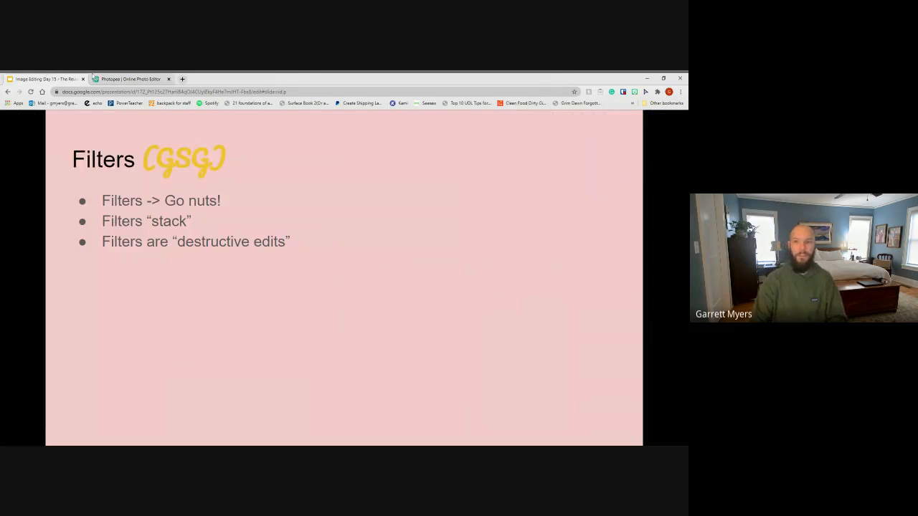
pyautogui.click(238, 187)
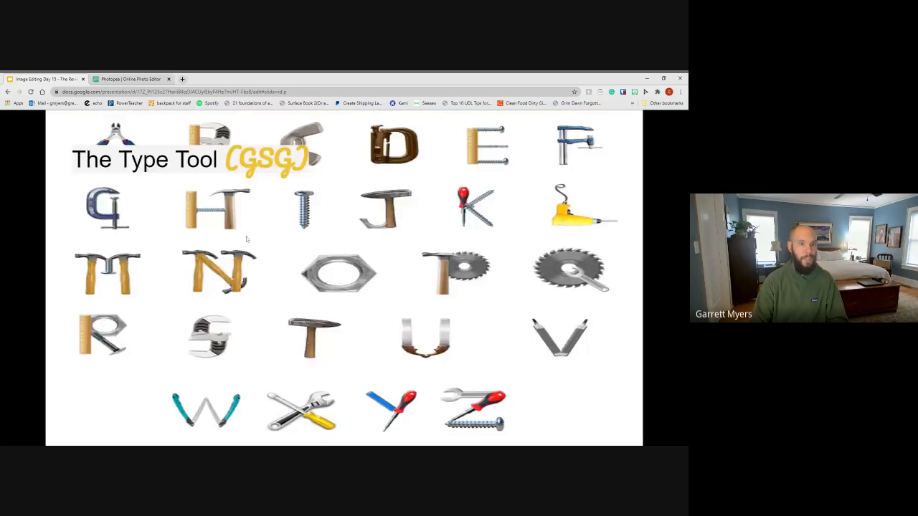
pyautogui.click(132, 78)
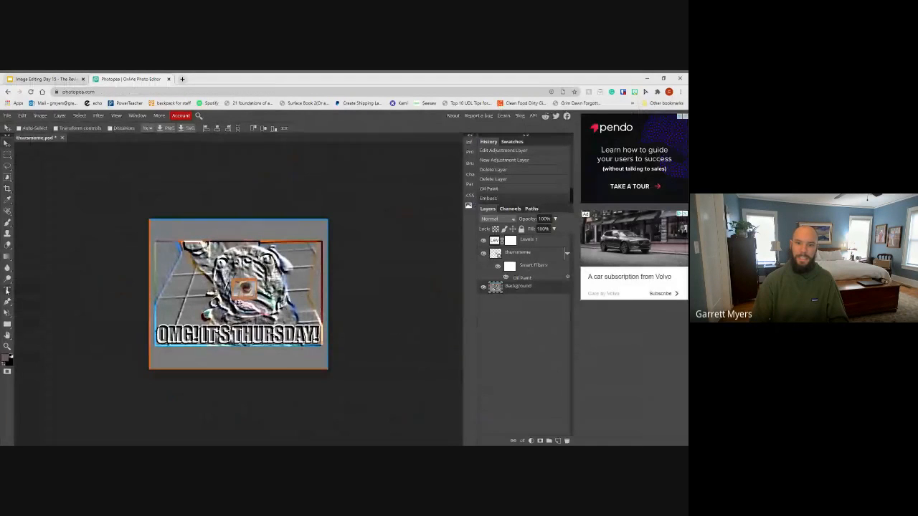
# Add the text "Type yo stuff!" above the pug picture and move it to the centre of the upper grey band
pyautogui.press('t')
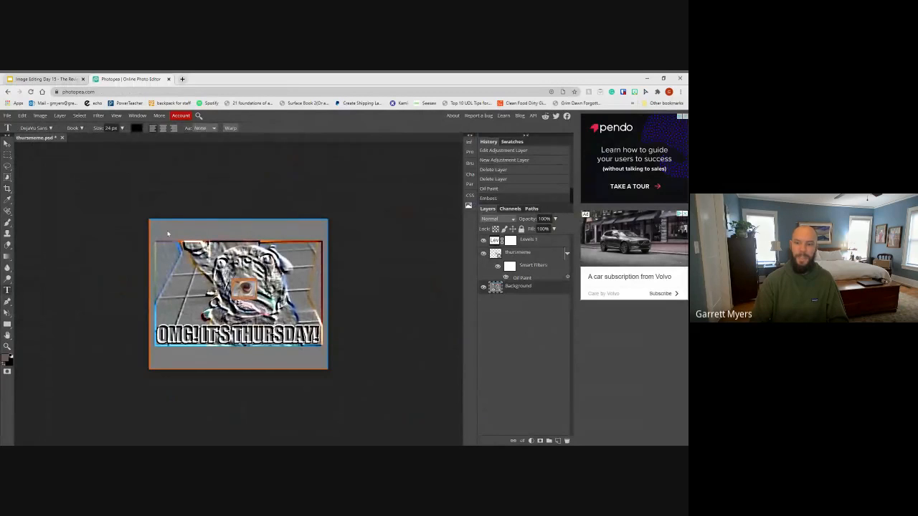
pyautogui.click(168, 233)
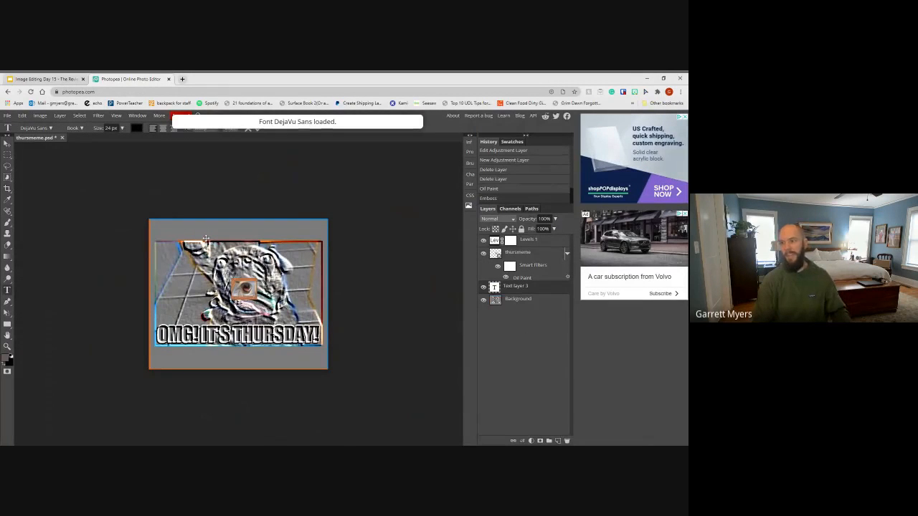
pyautogui.write('Type yo')
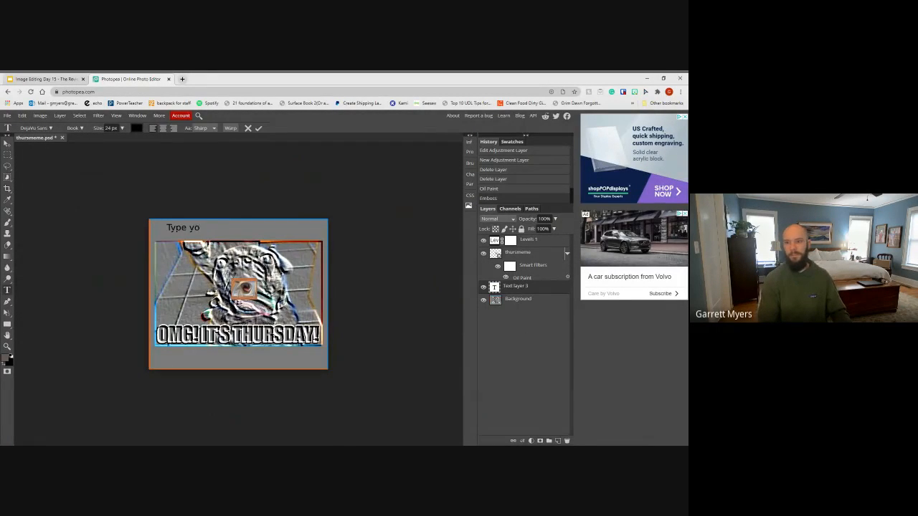
pyautogui.write(' stuff!')
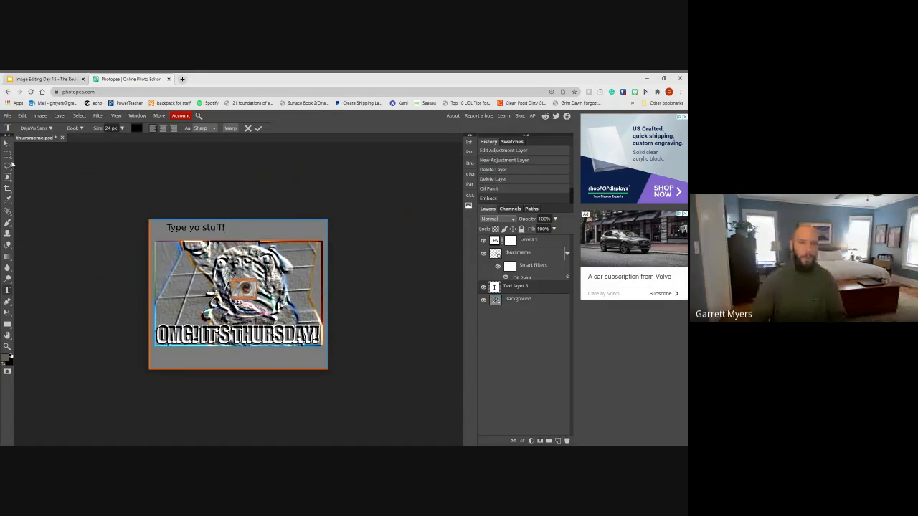
pyautogui.click(7, 142)
pyautogui.moveTo(177, 229); pyautogui.dragTo(221, 229)
# With the Type tool, try the Bold and then the Condensed Bold Oblique style on the "Type yo stuff!" text
pyautogui.press('t')
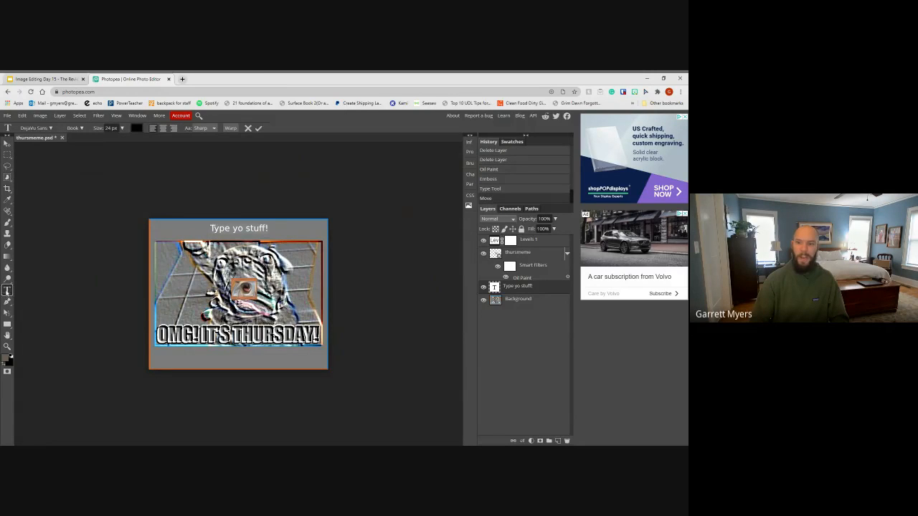
pyautogui.click(258, 127)
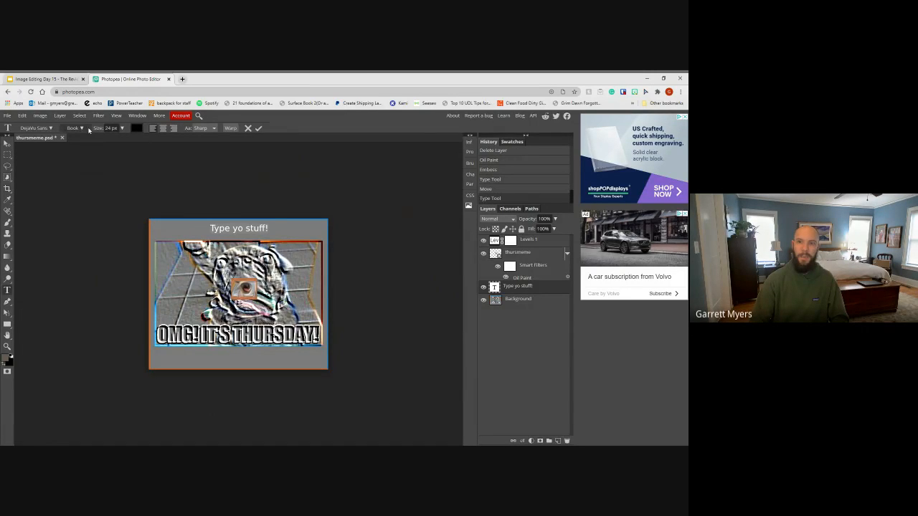
pyautogui.click(79, 128)
pyautogui.click(81, 218)
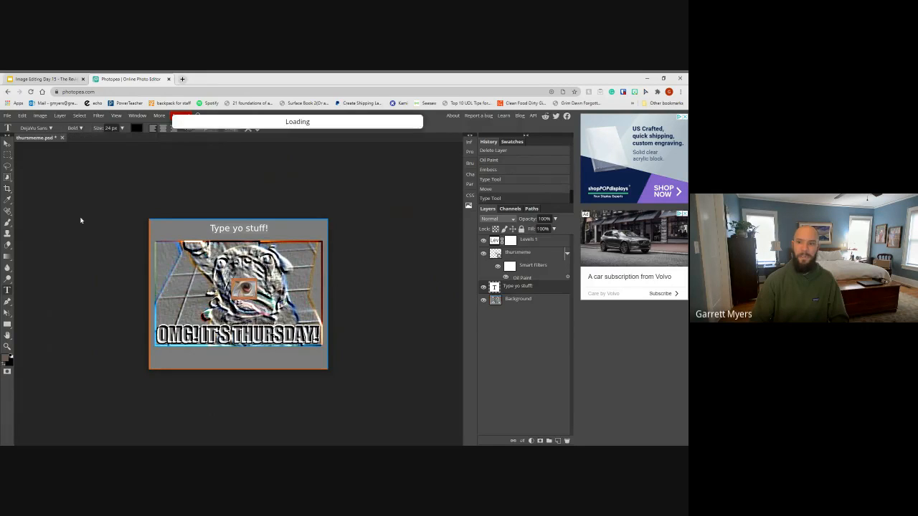
pyautogui.click(81, 128)
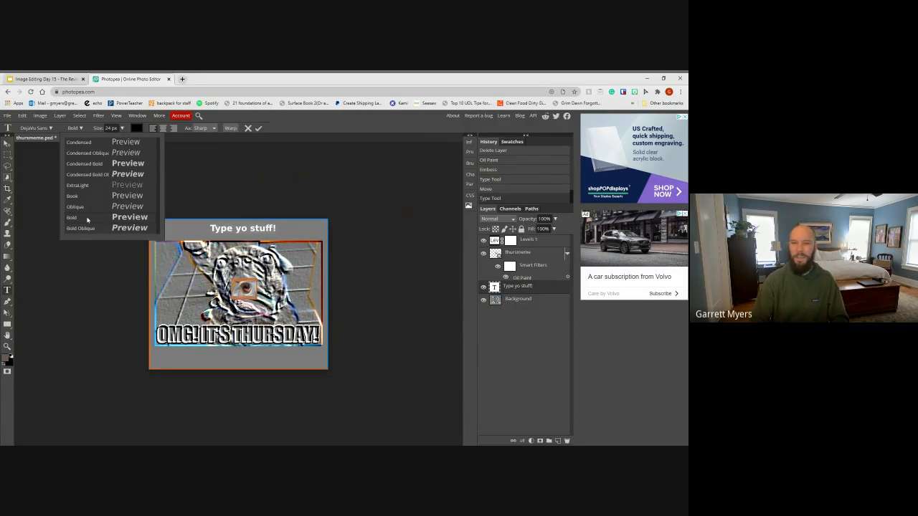
pyautogui.click(85, 175)
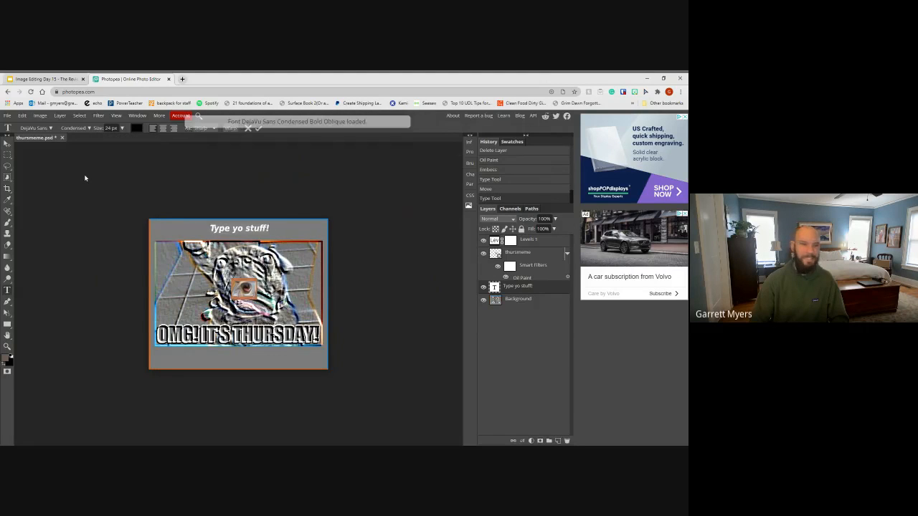
# Set the "Type yo stuff!" text to the Destroy font at 39 px in black (000000)
pyautogui.click(51, 128)
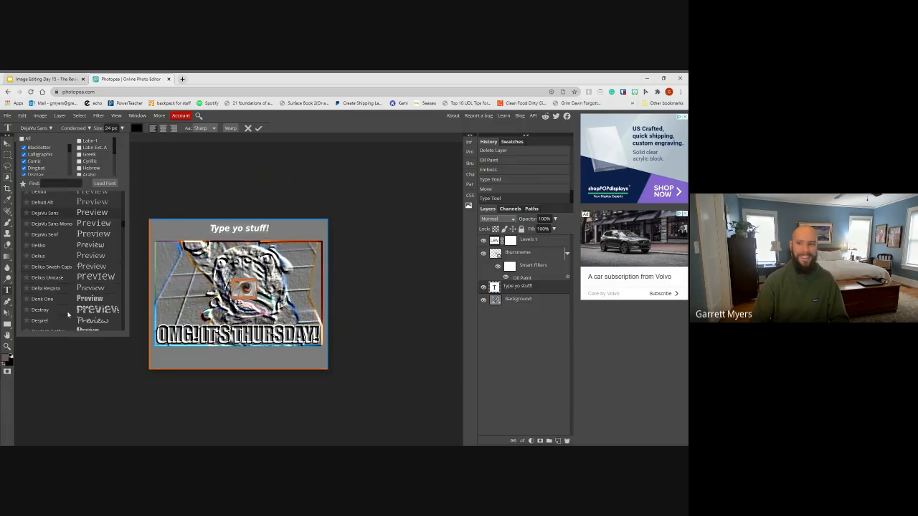
pyautogui.click(68, 309)
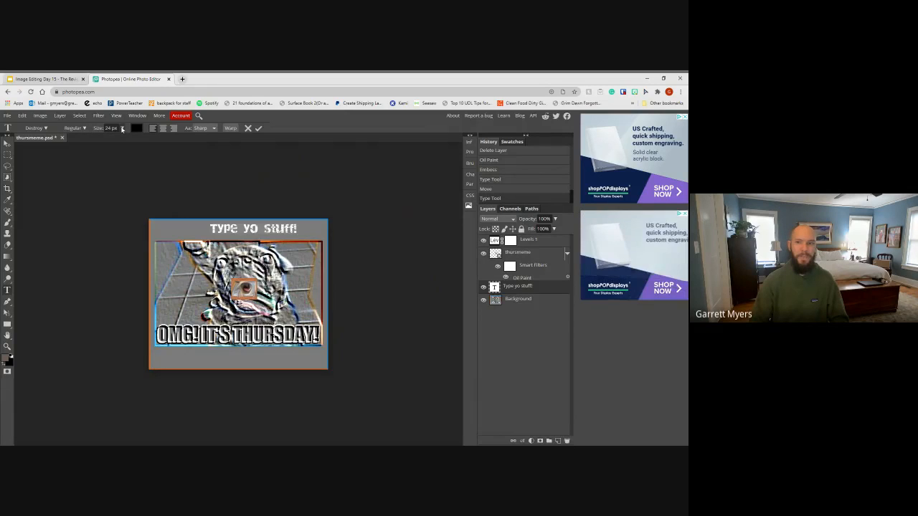
pyautogui.click(122, 129)
pyautogui.moveTo(110, 141); pyautogui.dragTo(113, 141)
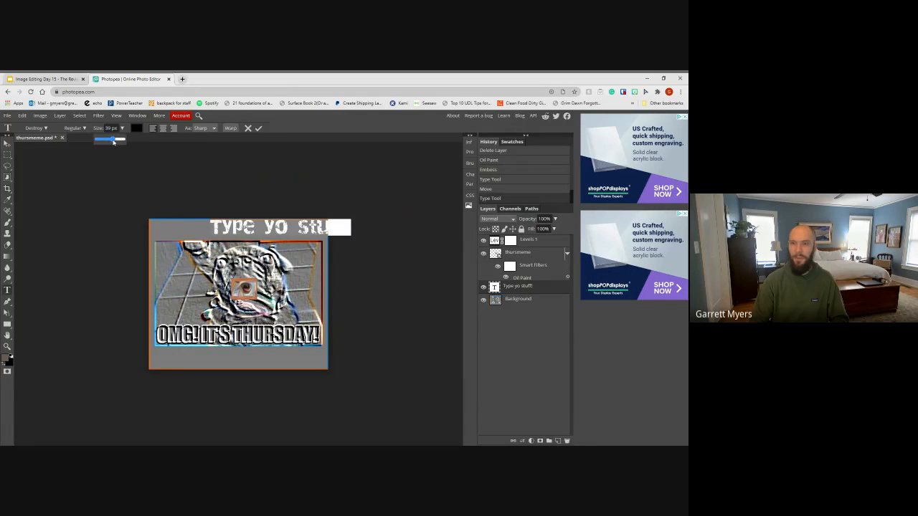
pyautogui.click(136, 127)
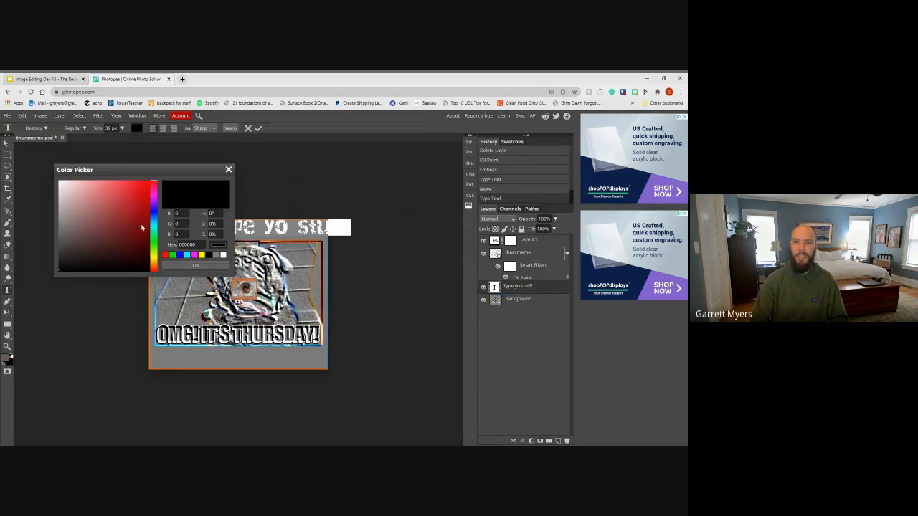
pyautogui.click(192, 265)
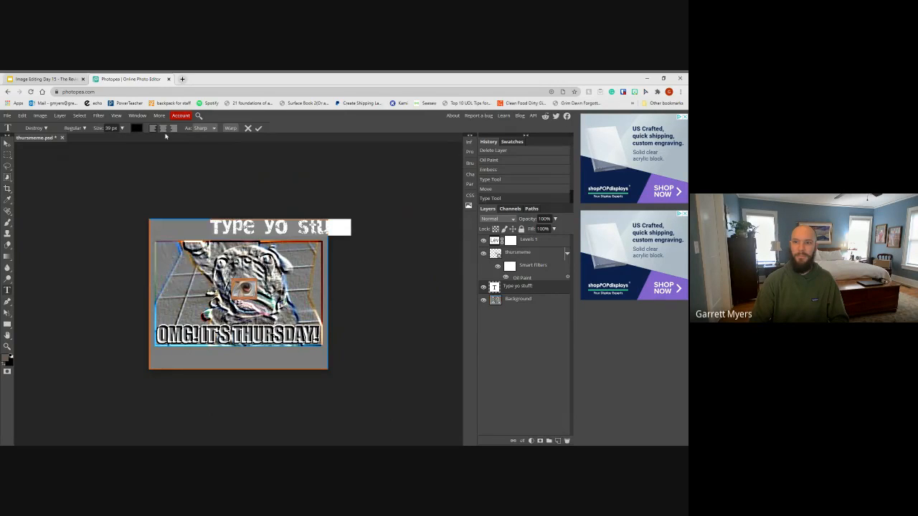
# Warp the text with the Shell Upper style at 50% bend and reposition it centrally above the pug
pyautogui.click(230, 127)
pyautogui.click(92, 187)
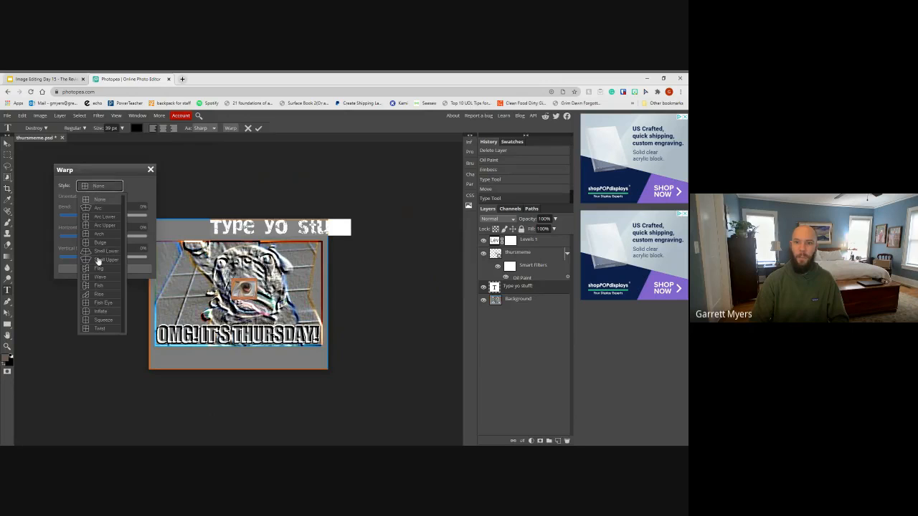
pyautogui.click(102, 258)
pyautogui.click(8, 145)
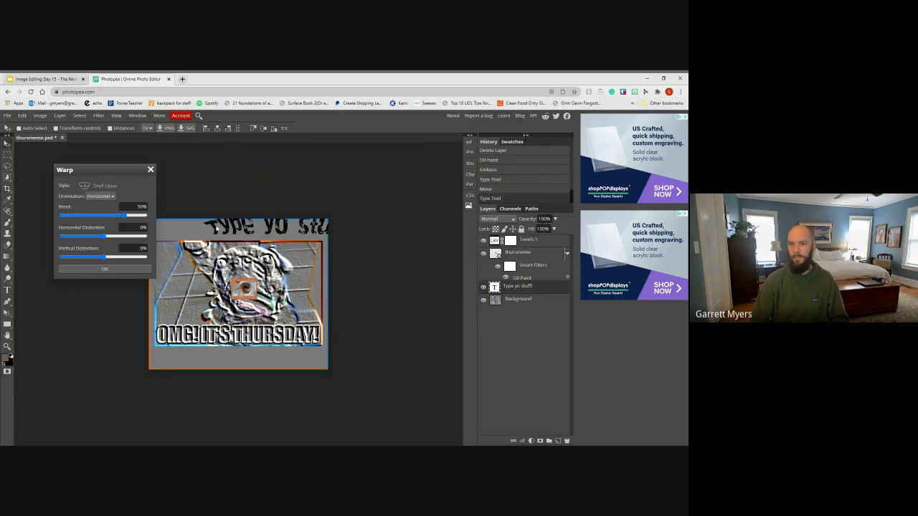
pyautogui.click(151, 171)
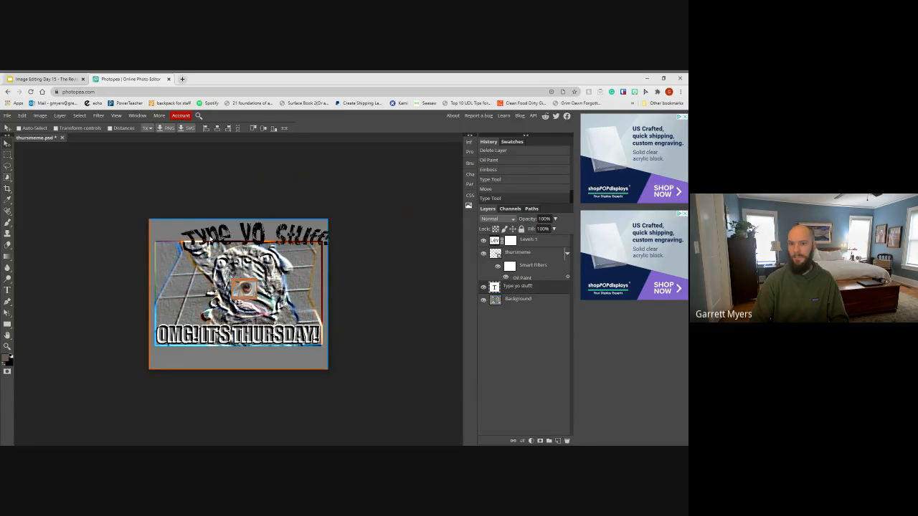
pyautogui.moveTo(193, 238); pyautogui.dragTo(195, 238)
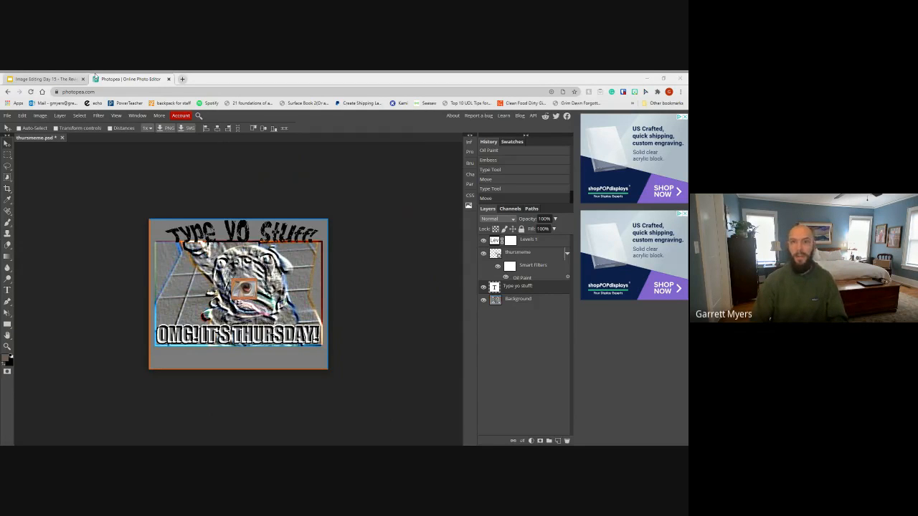
# Switch to Google Slides, advance to the Layer Effects slide, and return to Photopea
pyautogui.click(51, 79)
pyautogui.click(272, 226)
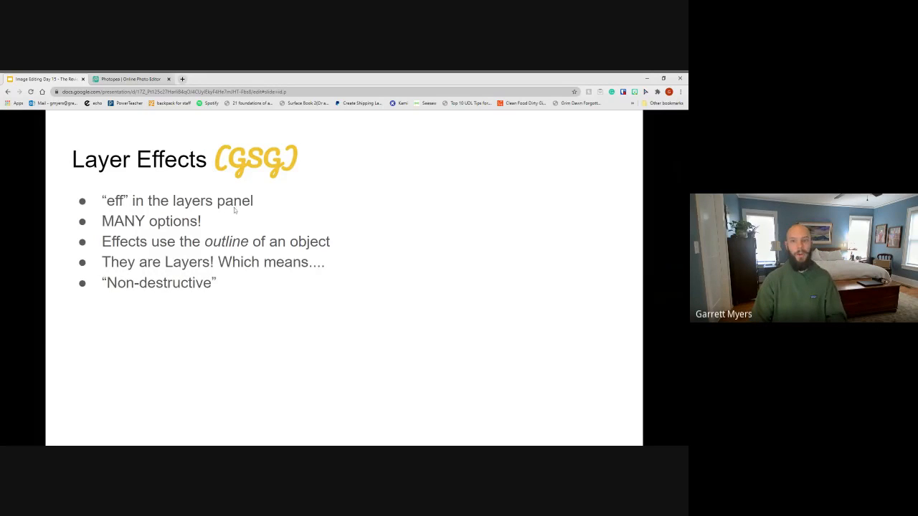
pyautogui.click(136, 78)
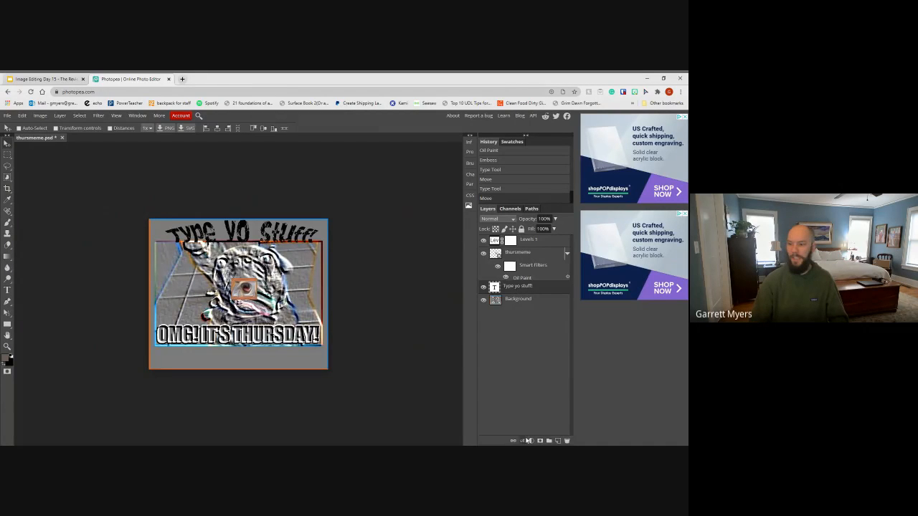
# Add an Outer Glow to the text layer with pink colour ffbdbd, 11% spread and 17 px size
pyautogui.click(521, 441)
pyautogui.click(536, 420)
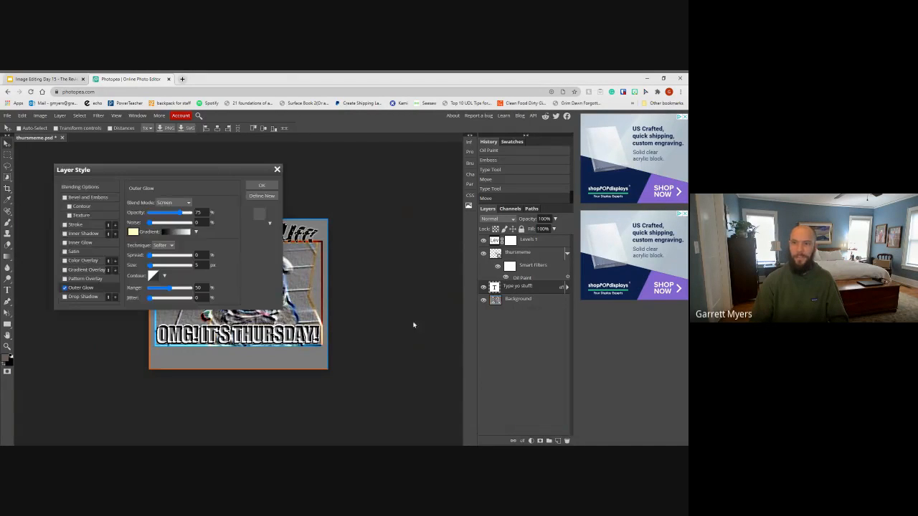
pyautogui.moveTo(144, 169); pyautogui.dragTo(436, 127)
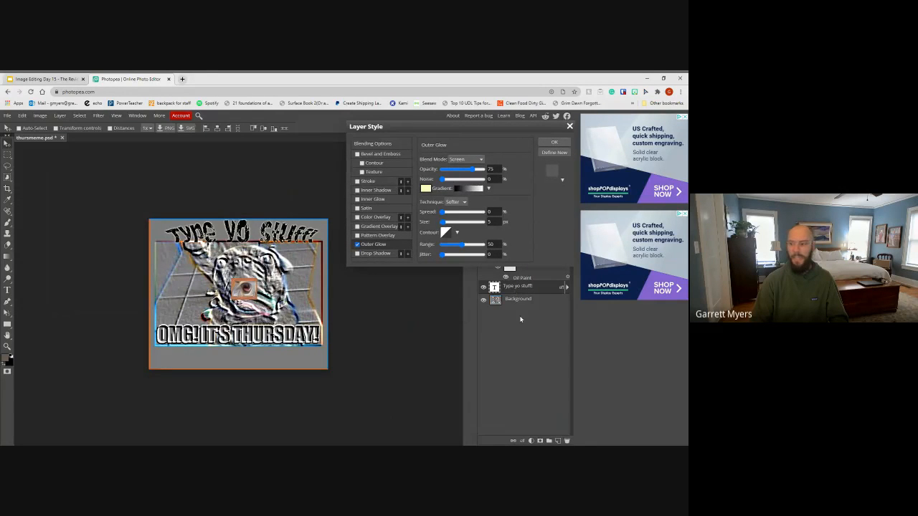
pyautogui.click(425, 188)
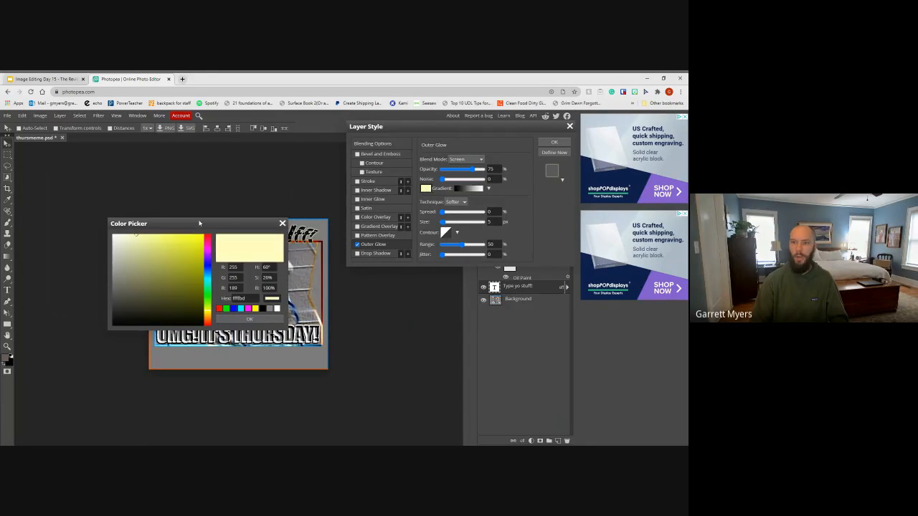
pyautogui.moveTo(199, 224); pyautogui.dragTo(429, 286)
pyautogui.click(437, 296)
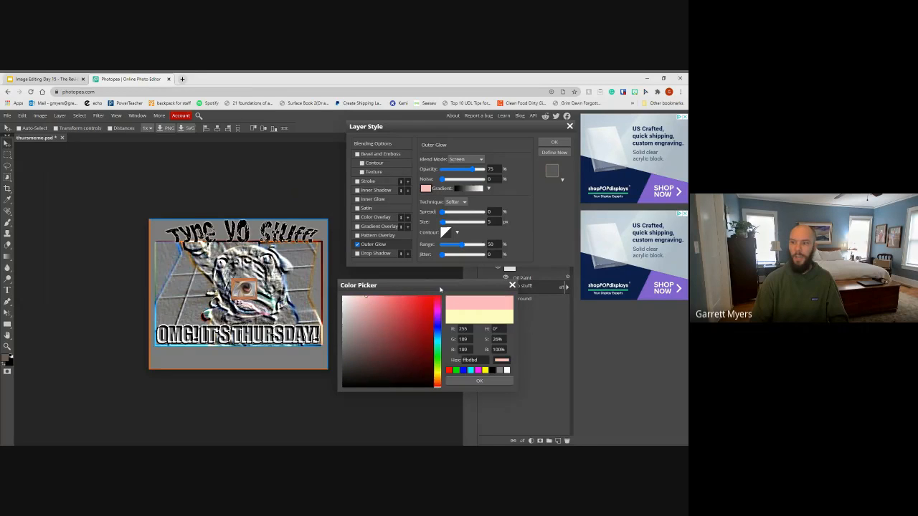
pyautogui.click(479, 381)
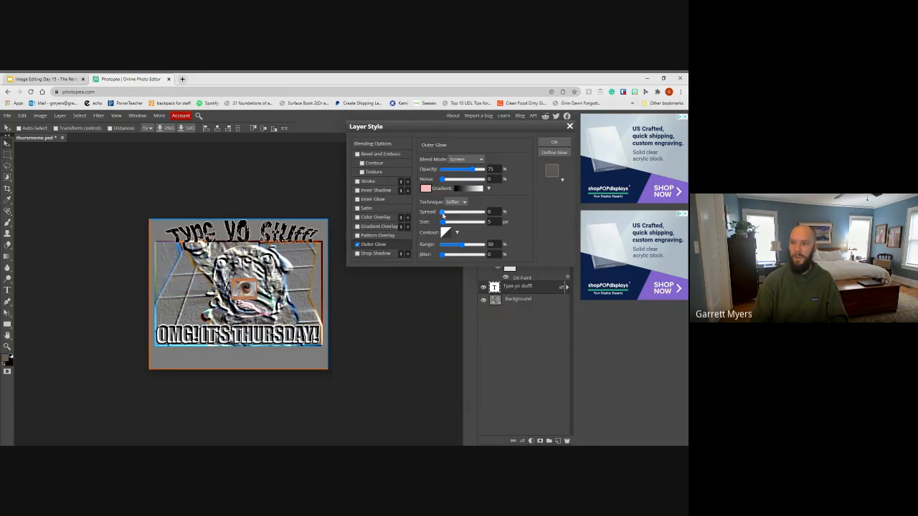
pyautogui.moveTo(443, 213); pyautogui.dragTo(445, 223)
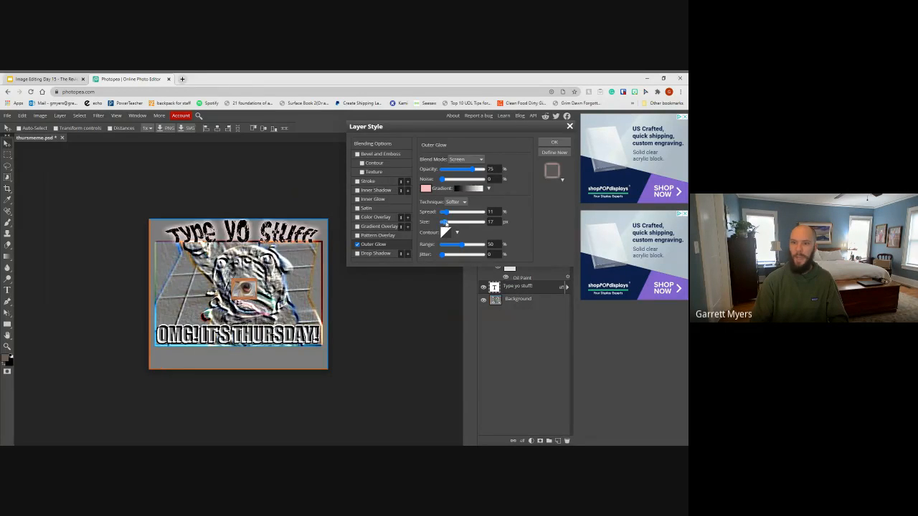
# Enable a Drop Shadow on the text layer and set its distance to 17 px and spread to 8%
pyautogui.click(357, 254)
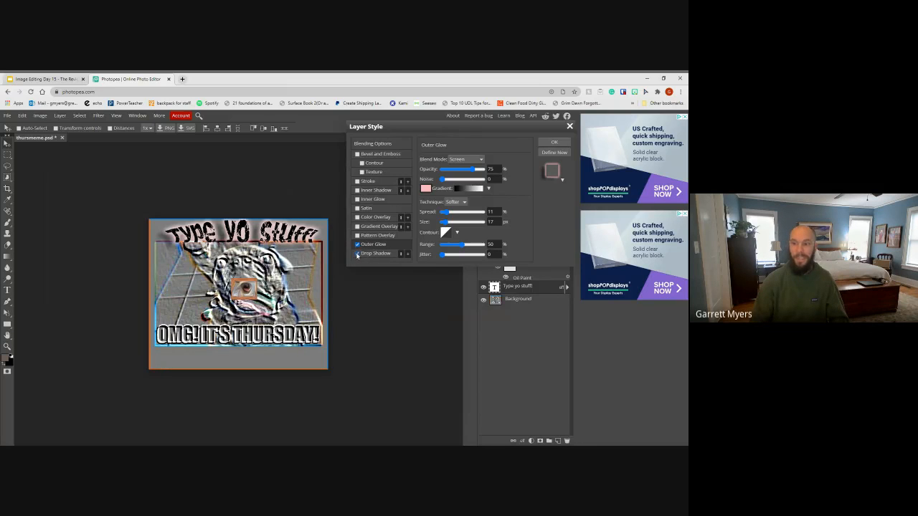
pyautogui.click(372, 254)
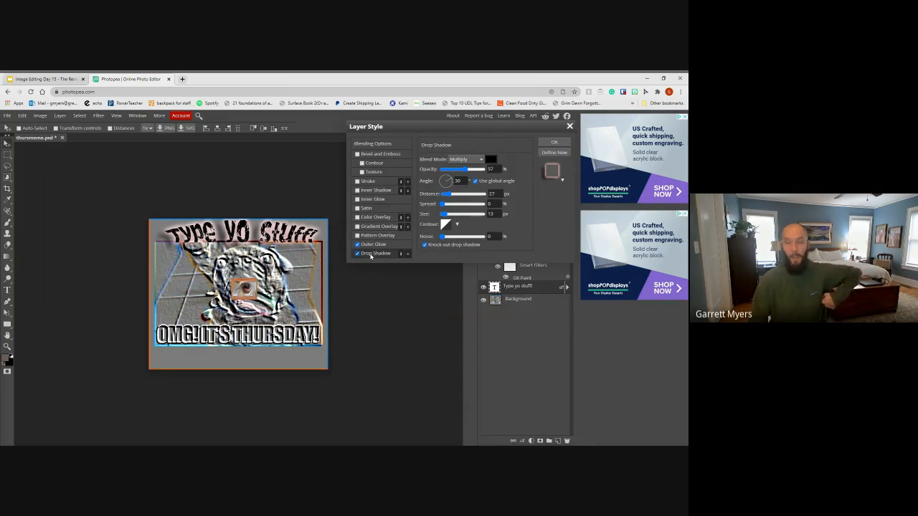
pyautogui.click(371, 245)
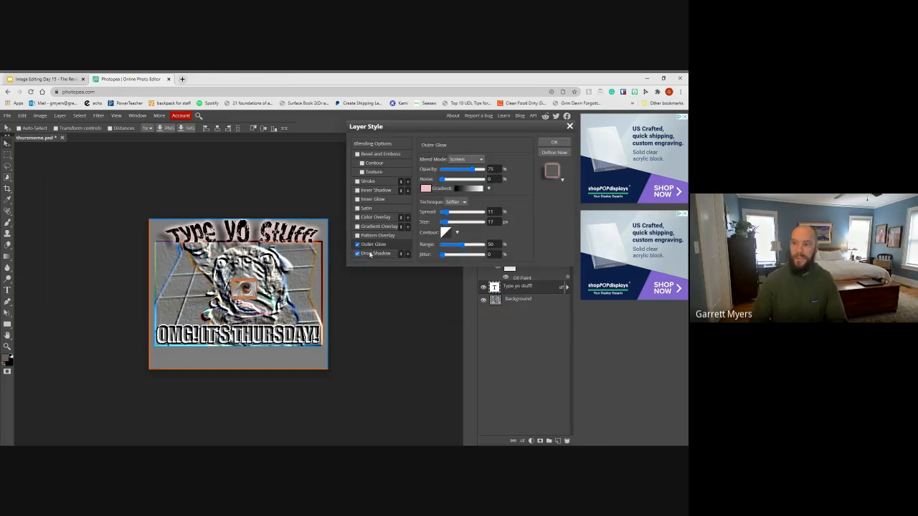
pyautogui.click(370, 254)
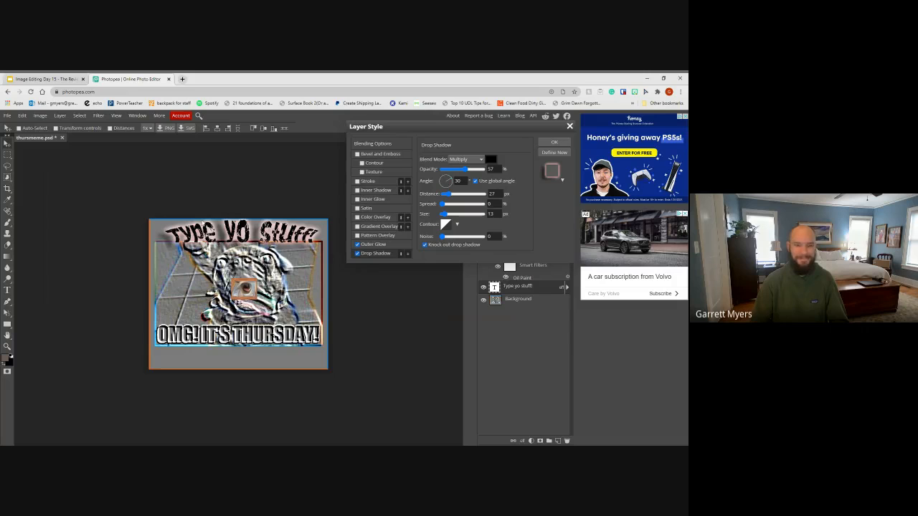
pyautogui.moveTo(449, 194); pyautogui.dragTo(447, 204)
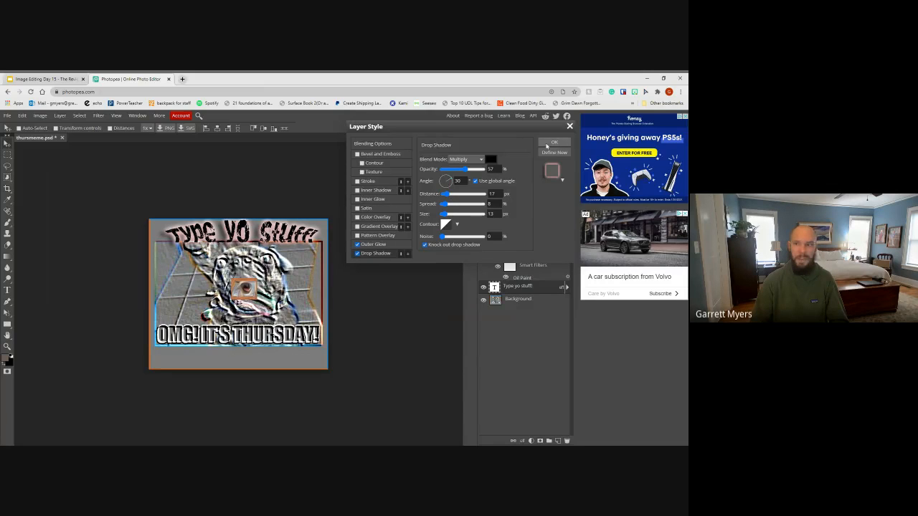
# Add a Gradient Overlay with the rainbow preset to the text and apply the layer style
pyautogui.click(357, 225)
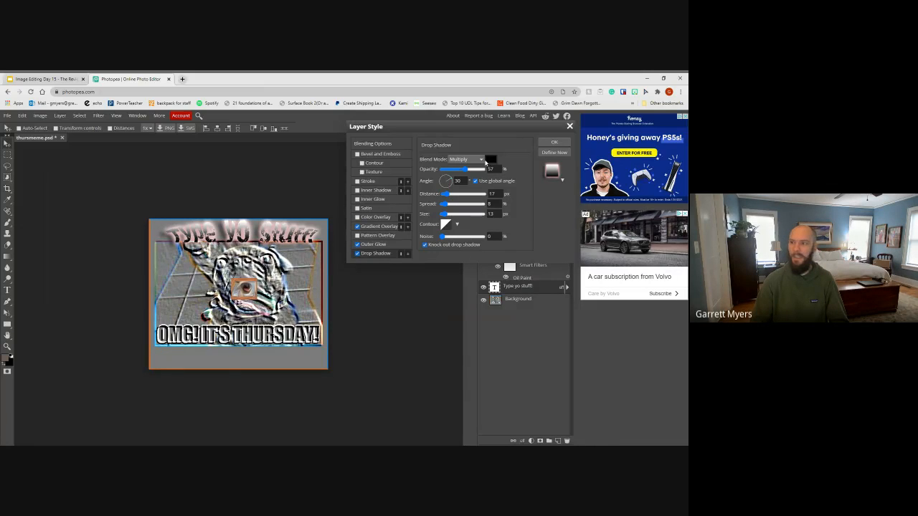
pyautogui.click(379, 226)
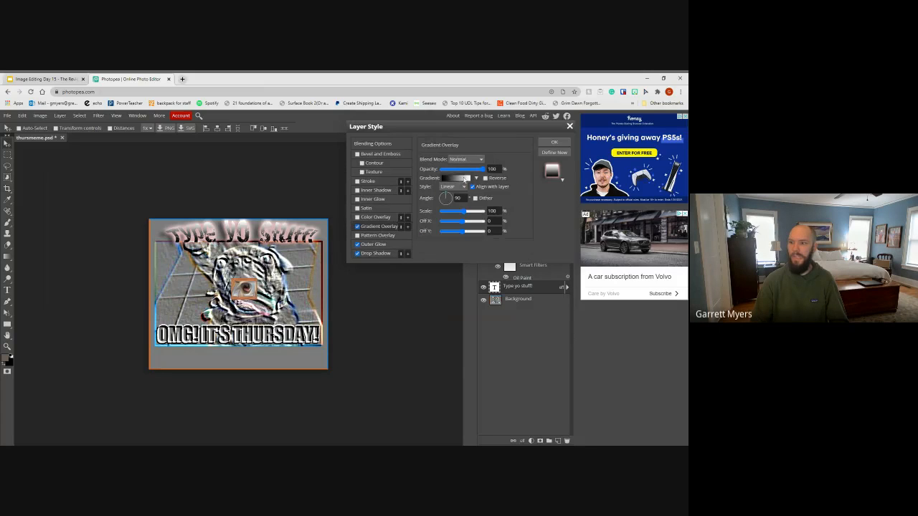
pyautogui.click(475, 179)
pyautogui.click(446, 220)
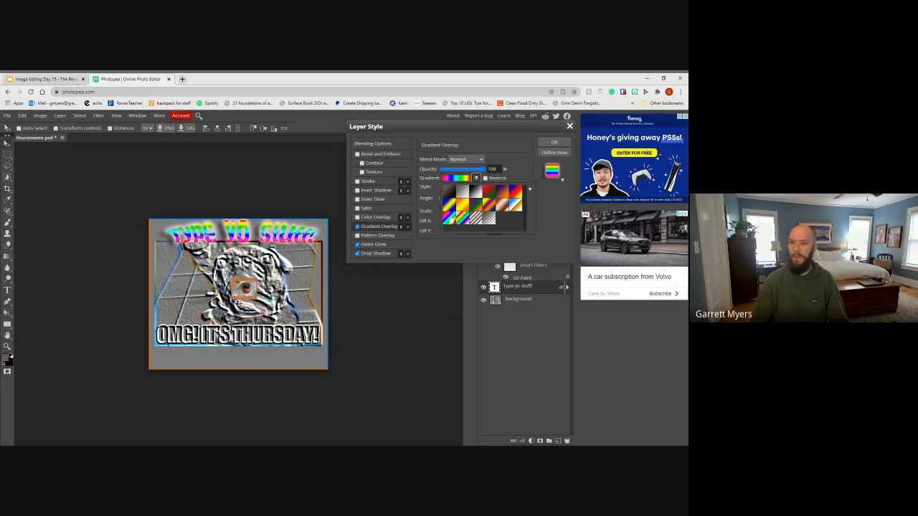
pyautogui.click(550, 142)
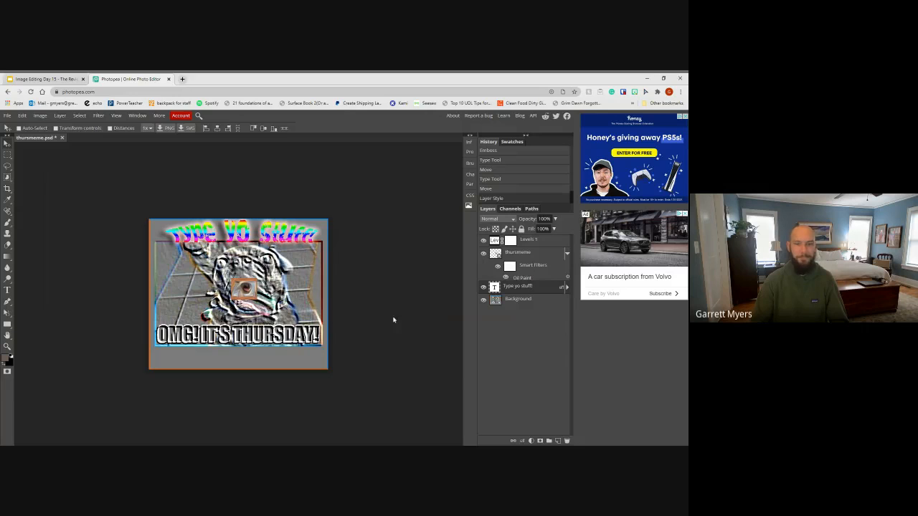
# Check the Layer Effects slide in Google Slides, return to Photopea and expand the effects of the "Type yo stuff!" layer
pyautogui.click(47, 80)
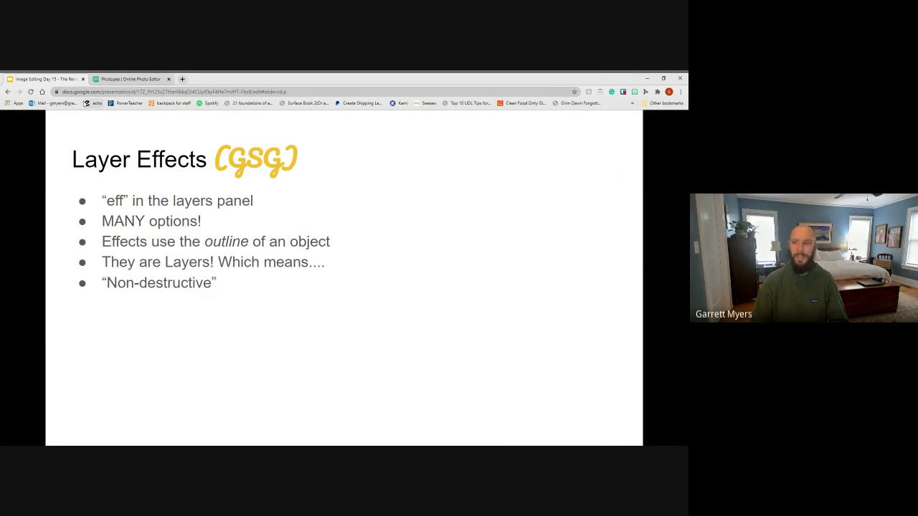
pyautogui.click(129, 79)
pyautogui.click(567, 288)
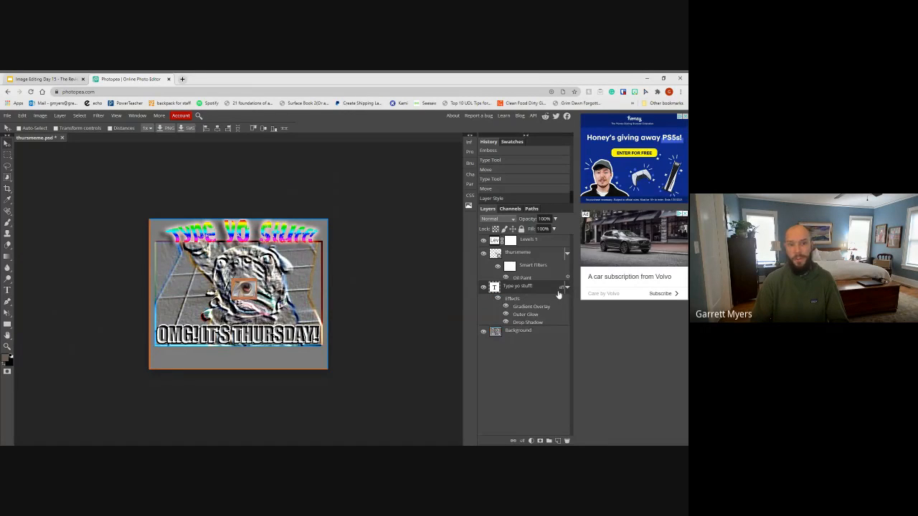
# Toggle the text layer's Gradient Overlay, Outer Glow and Drop Shadow off and on individually, and all effects together
pyautogui.click(506, 307)
pyautogui.click(505, 314)
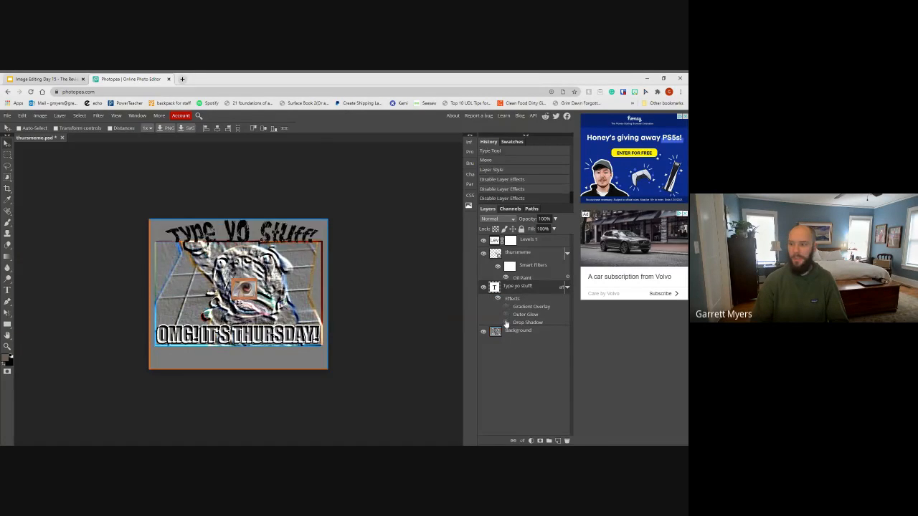
pyautogui.click(506, 322)
pyautogui.click(505, 322)
pyautogui.click(505, 314)
pyautogui.click(505, 306)
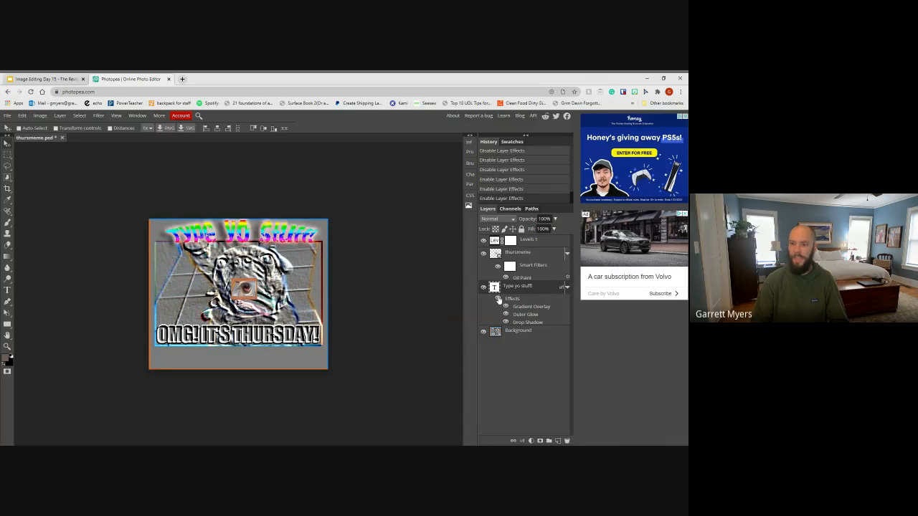
pyautogui.click(498, 298)
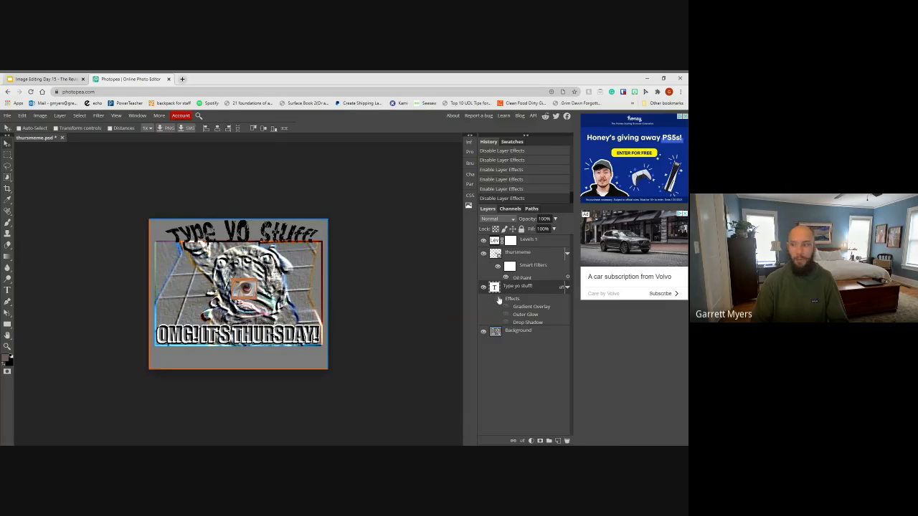
pyautogui.click(498, 298)
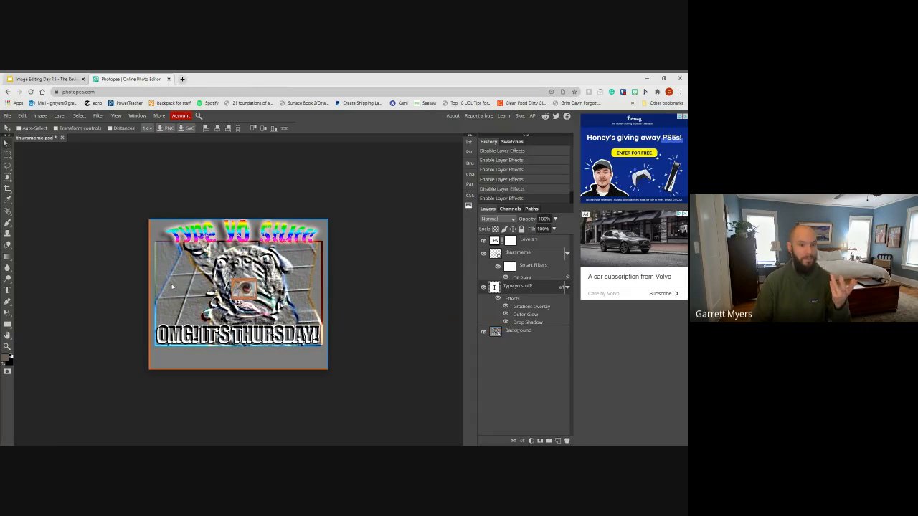
pyautogui.click(7, 115)
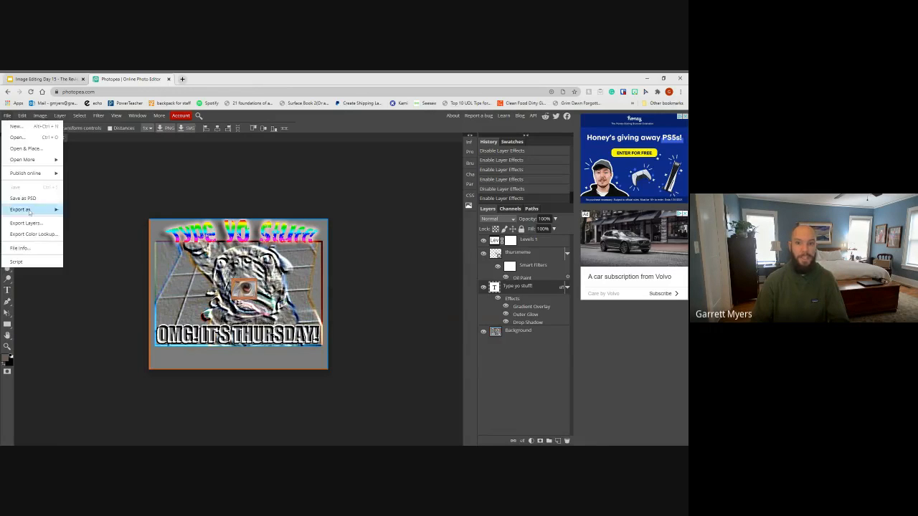
pyautogui.moveTo(32, 209)
pyautogui.click(137, 116)
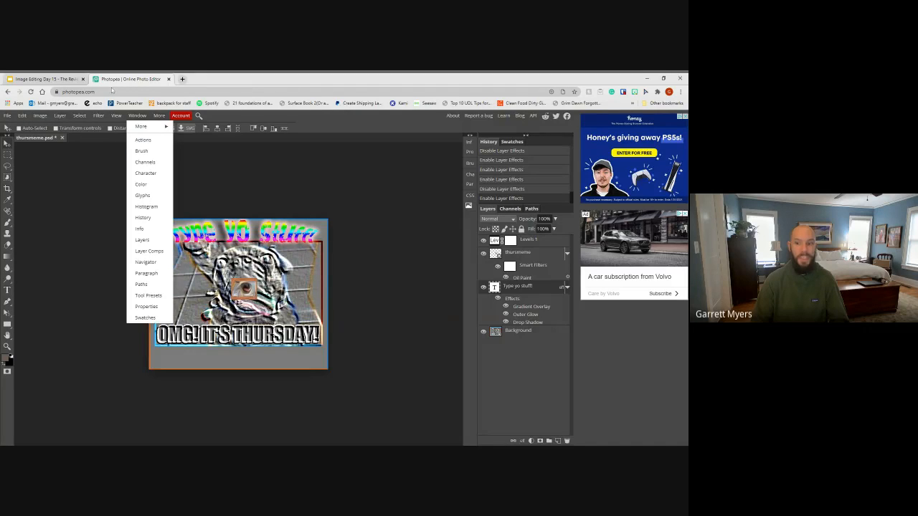
pyautogui.click(323, 125)
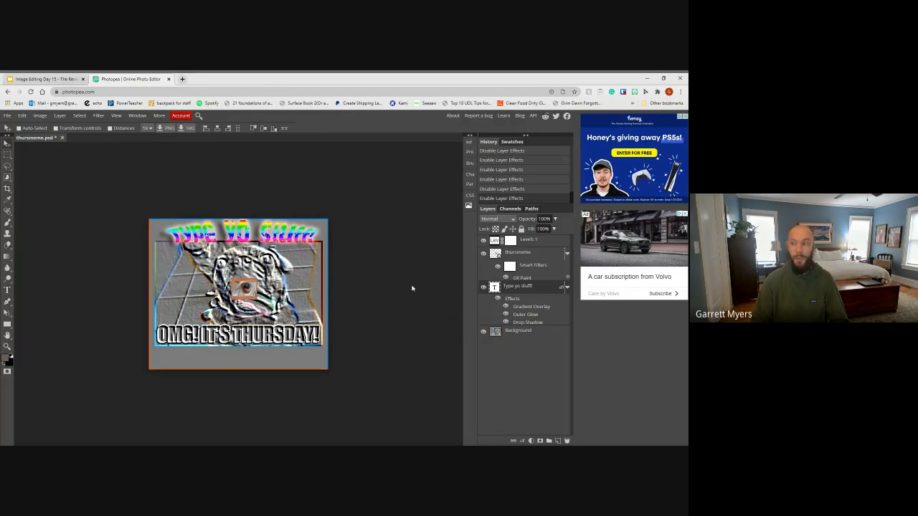
# Toggle the thursmeme layer's Smart Filters and the text layer's Effects off and on repeatedly to compare the image
pyautogui.click(498, 267)
pyautogui.click(498, 299)
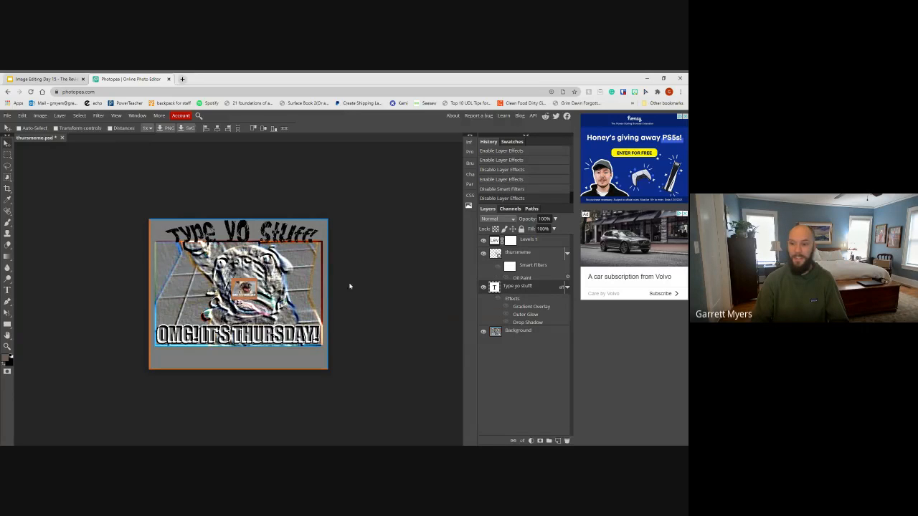
pyautogui.click(498, 266)
pyautogui.click(498, 268)
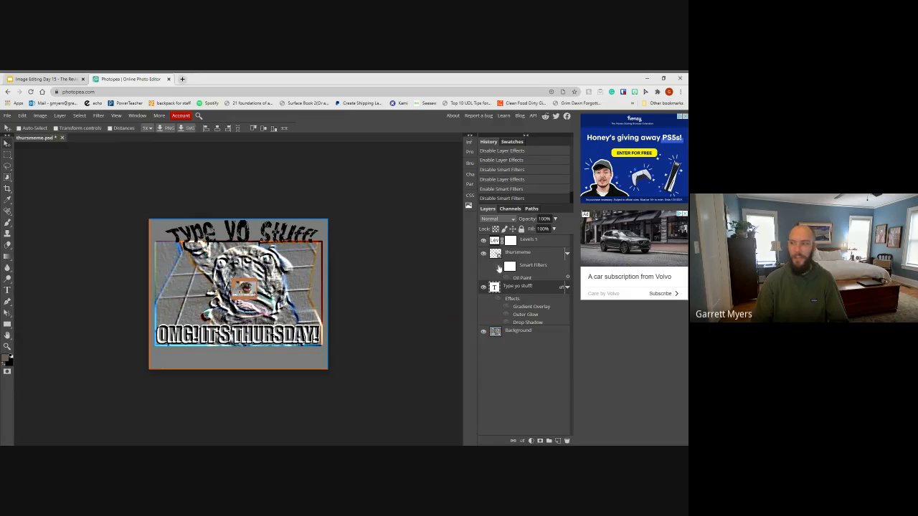
pyautogui.click(498, 267)
pyautogui.click(498, 299)
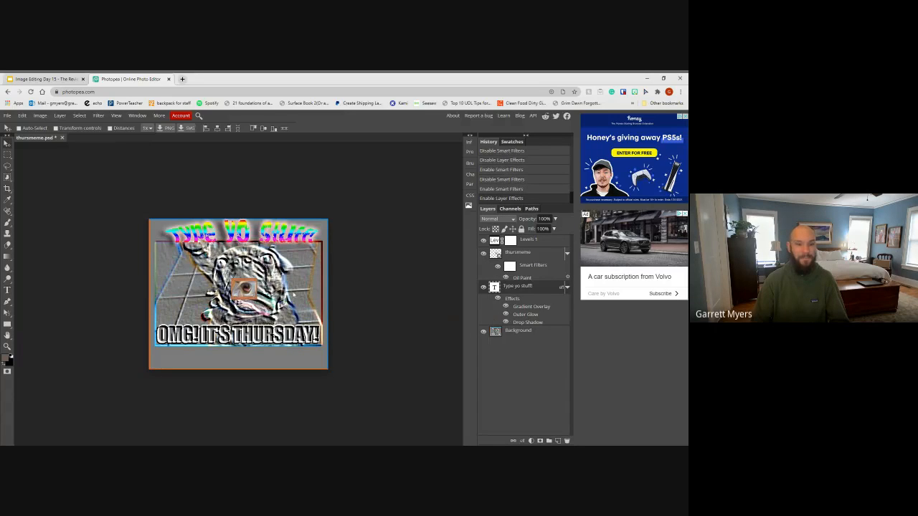
pyautogui.click(499, 299)
pyautogui.click(498, 267)
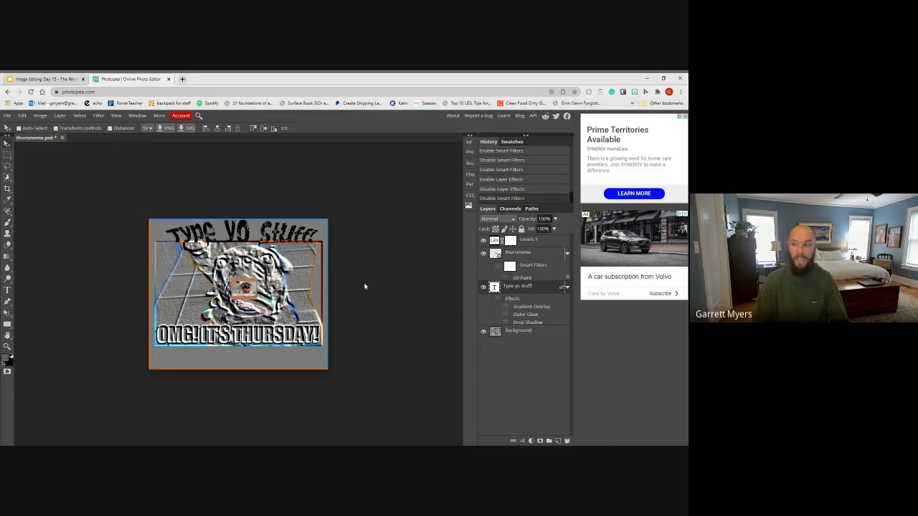
pyautogui.click(498, 267)
pyautogui.click(498, 299)
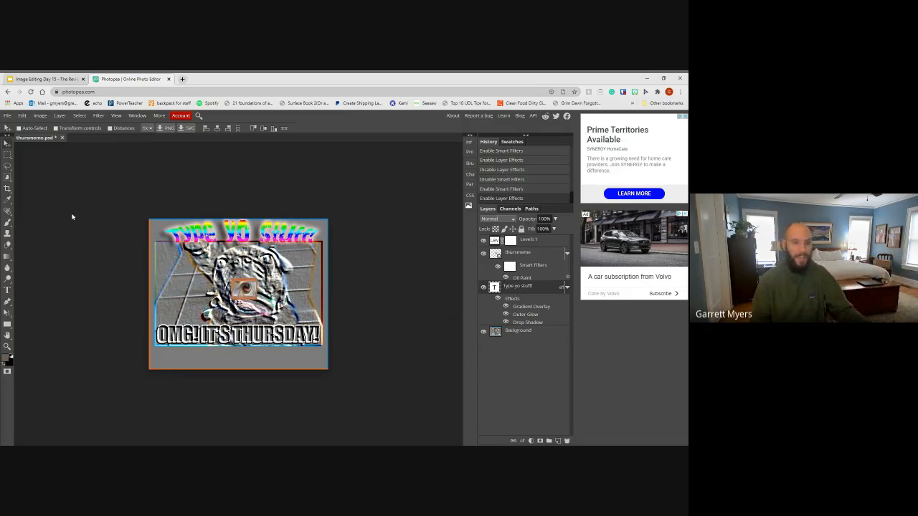
pyautogui.click(497, 298)
pyautogui.click(498, 266)
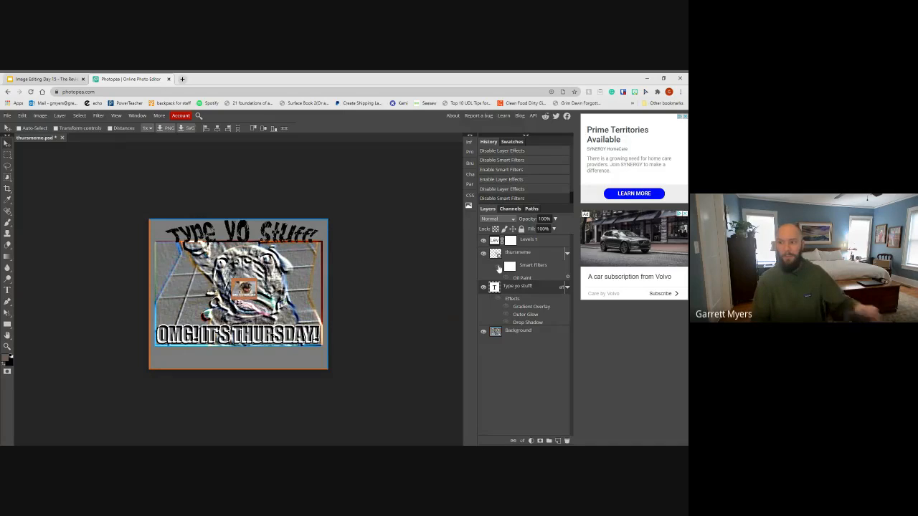
pyautogui.click(498, 266)
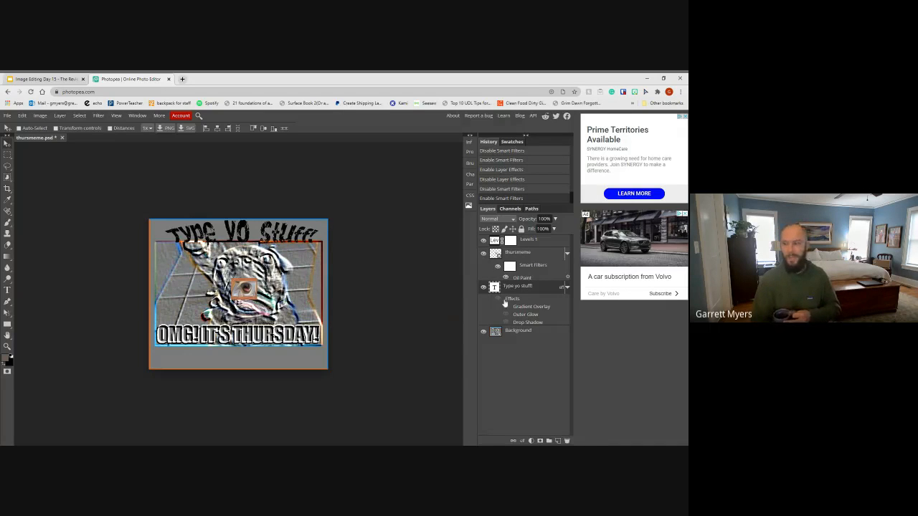
pyautogui.click(498, 298)
# Switch to Google Slides, advance to the New Project Settings slide, and return to Photopea
pyautogui.hotkey('ctrl', 'pageup')
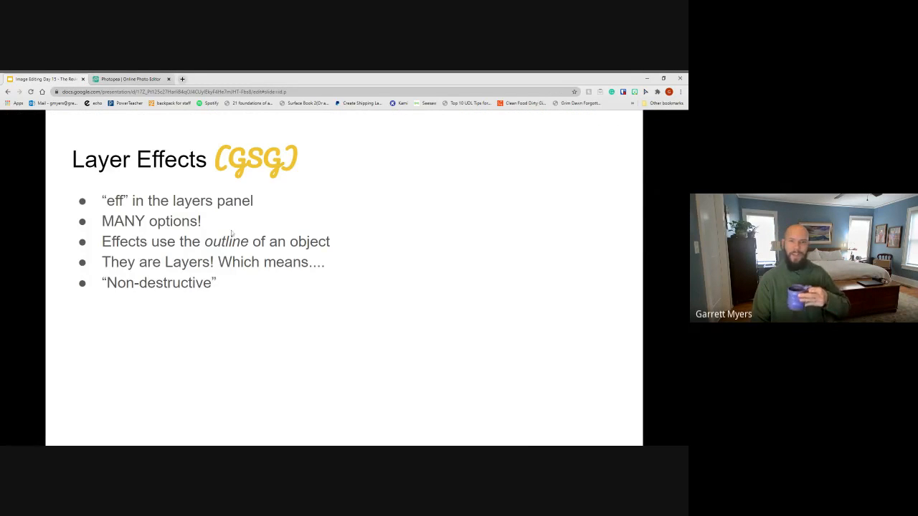
pyautogui.click(271, 216)
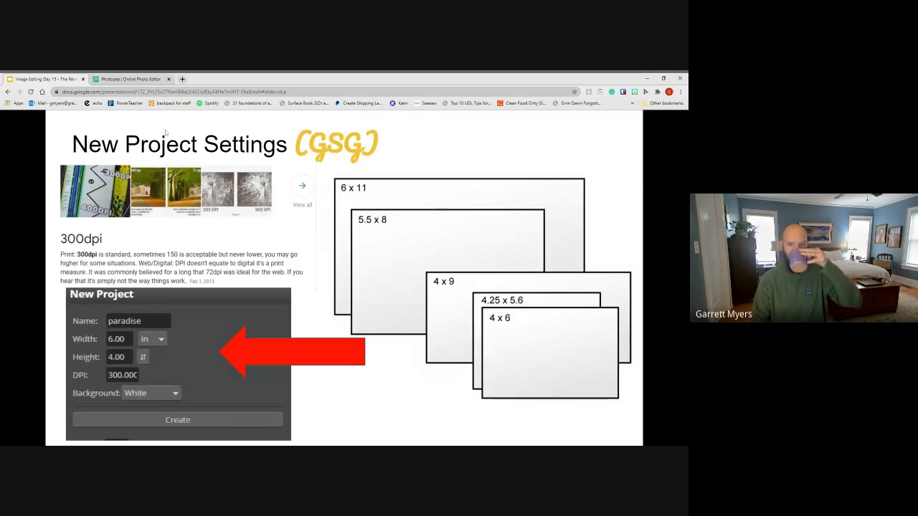
pyautogui.hotkey('ctrl', 'pagedown')
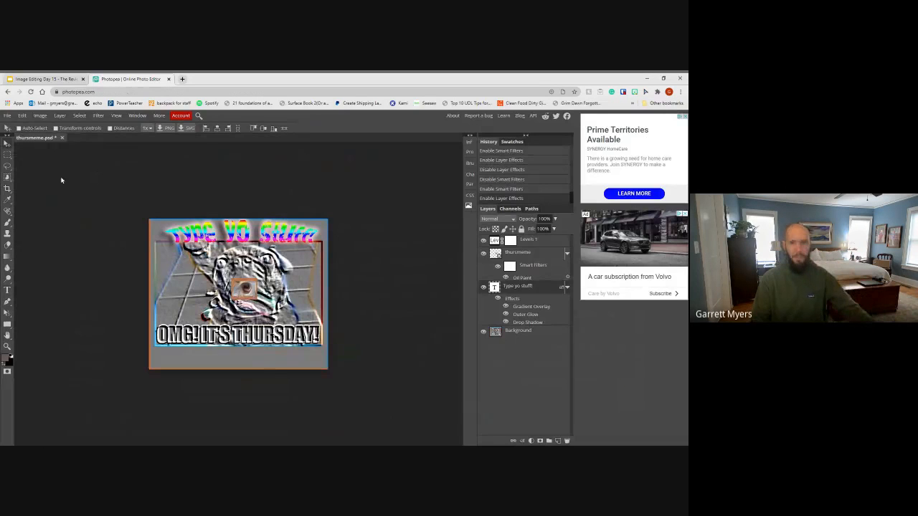
# Start a new project and set its size in inches to 8.5 wide by 11 high
pyautogui.click(7, 116)
pyautogui.click(17, 126)
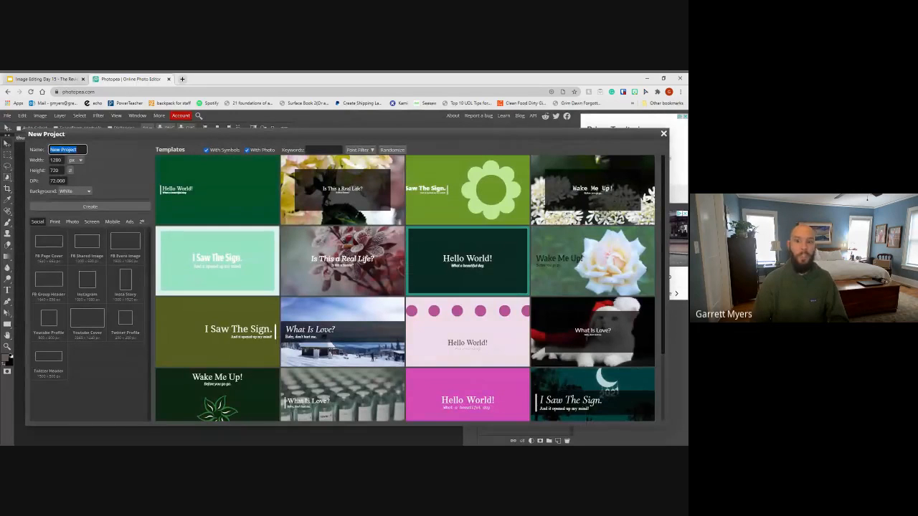
pyautogui.click(77, 160)
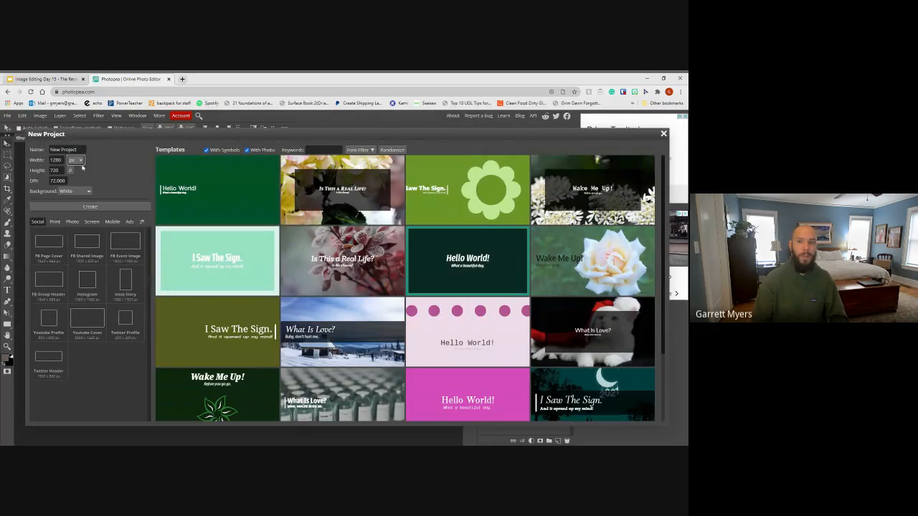
pyautogui.click(82, 172)
pyautogui.click(56, 160)
pyautogui.write('8')
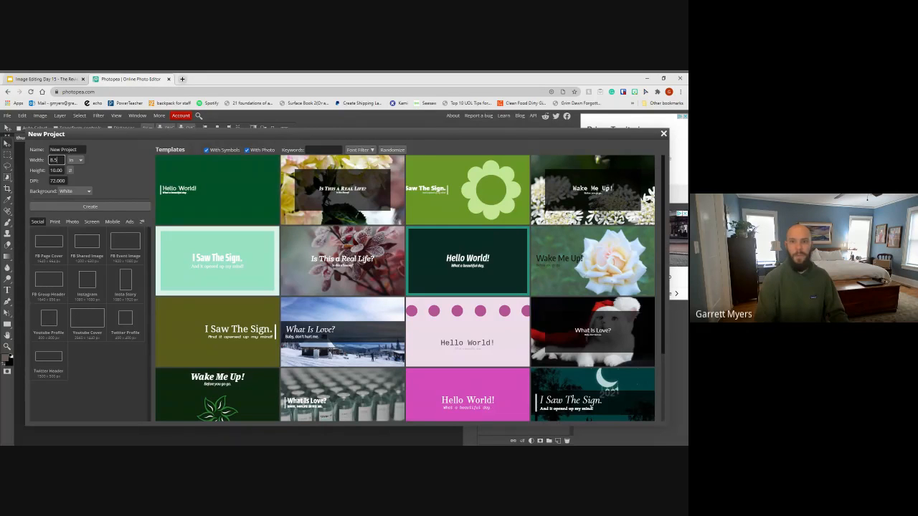
pyautogui.write('.5')
pyautogui.press('Tab')
pyautogui.write('11')
pyautogui.press('Tab')
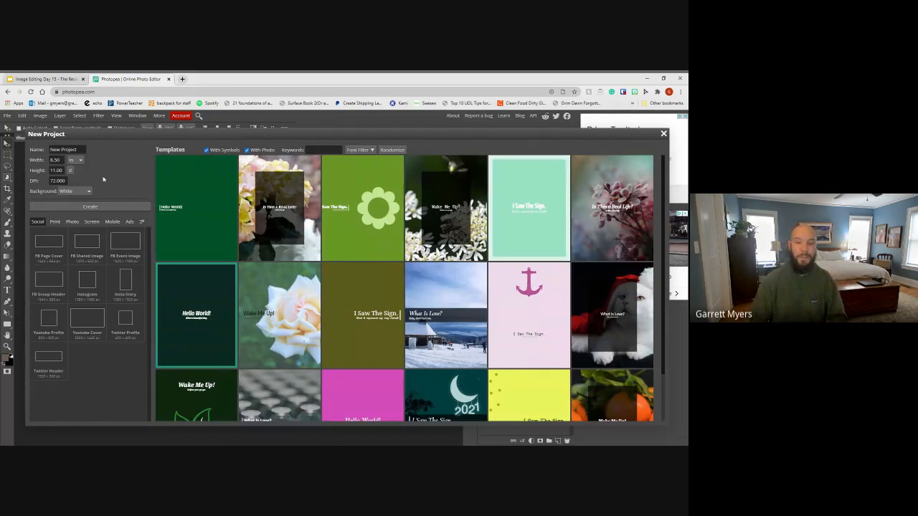
# Set the new project's resolution to 300 DPI and close the dialog without creating the project
pyautogui.click(63, 181)
pyautogui.write('300')
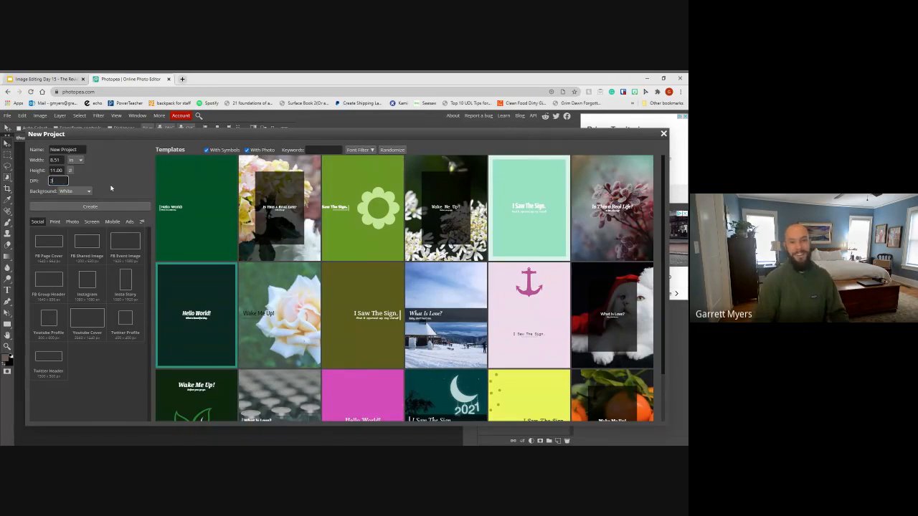
pyautogui.press('Tab')
pyautogui.click(110, 173)
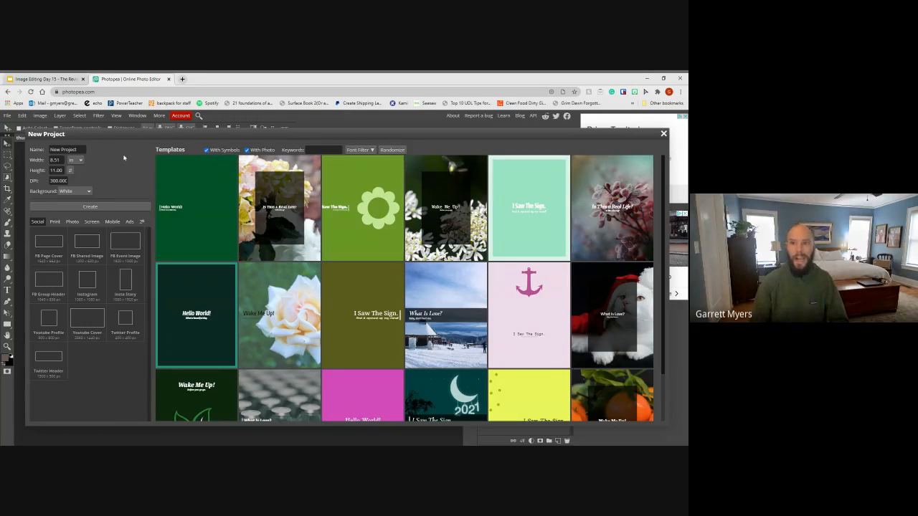
pyautogui.click(664, 135)
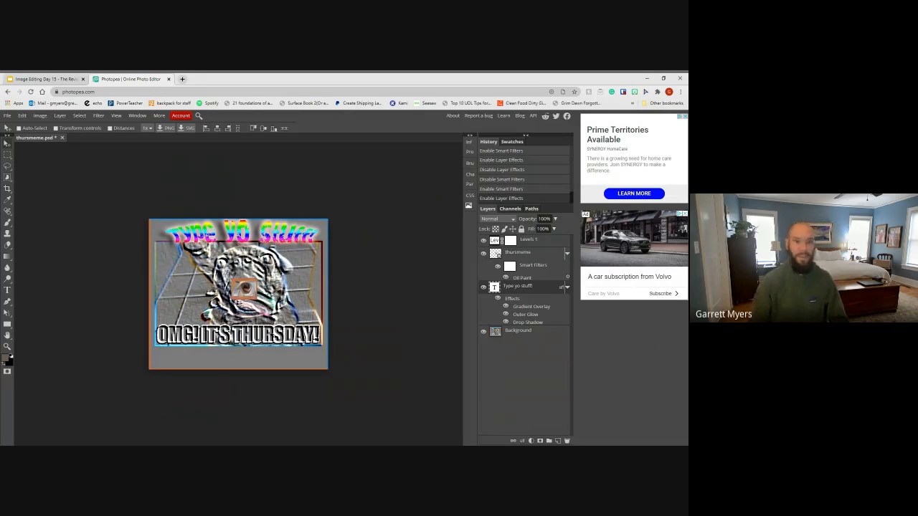
# Switch to Google Slides, advance to the Quick Selection Tool slide, and return to Photopea
pyautogui.click(46, 79)
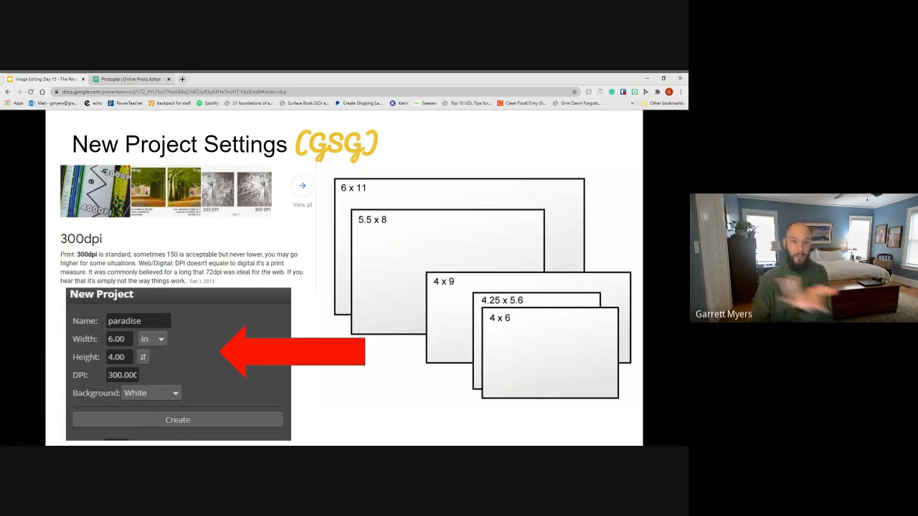
pyautogui.click(174, 228)
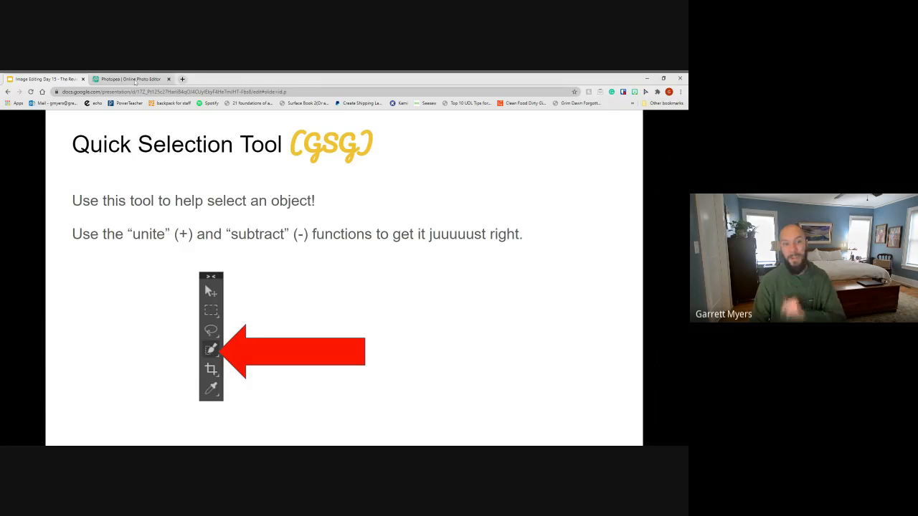
pyautogui.click(135, 79)
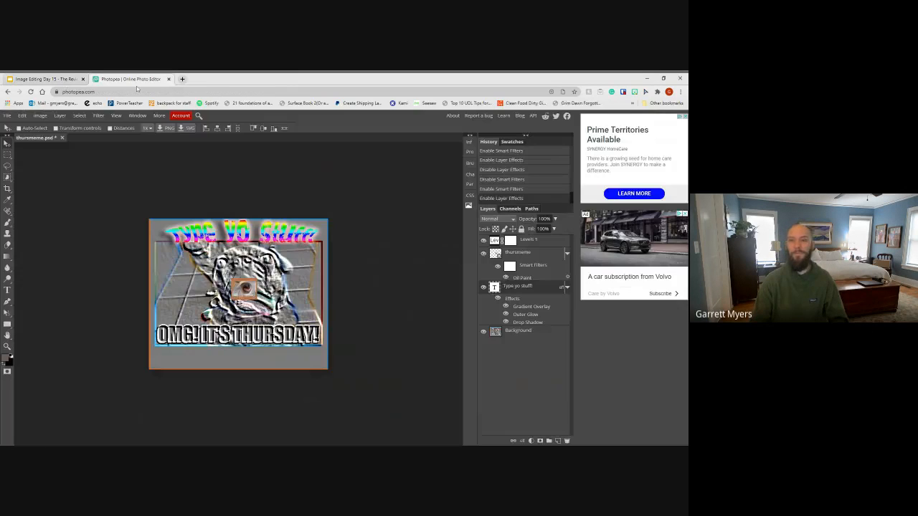
pyautogui.click(52, 80)
pyautogui.click(109, 80)
pyautogui.click(7, 116)
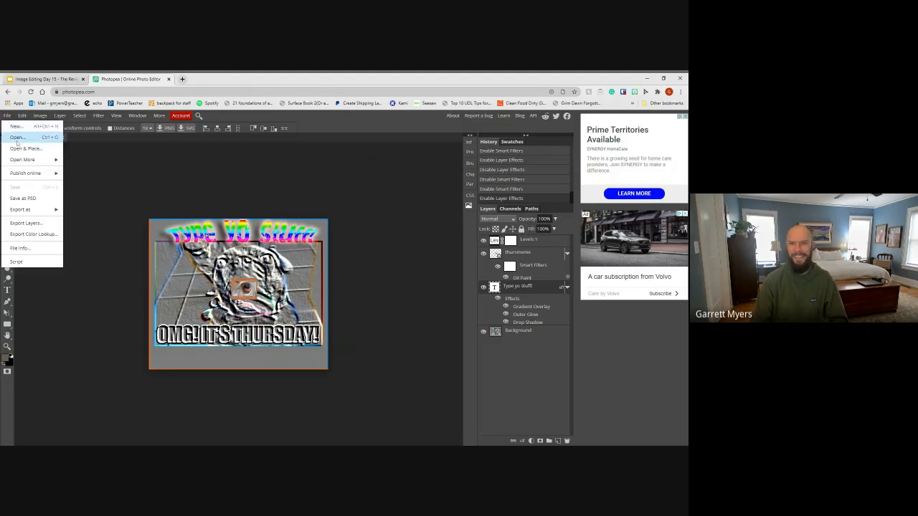
pyautogui.click(19, 151)
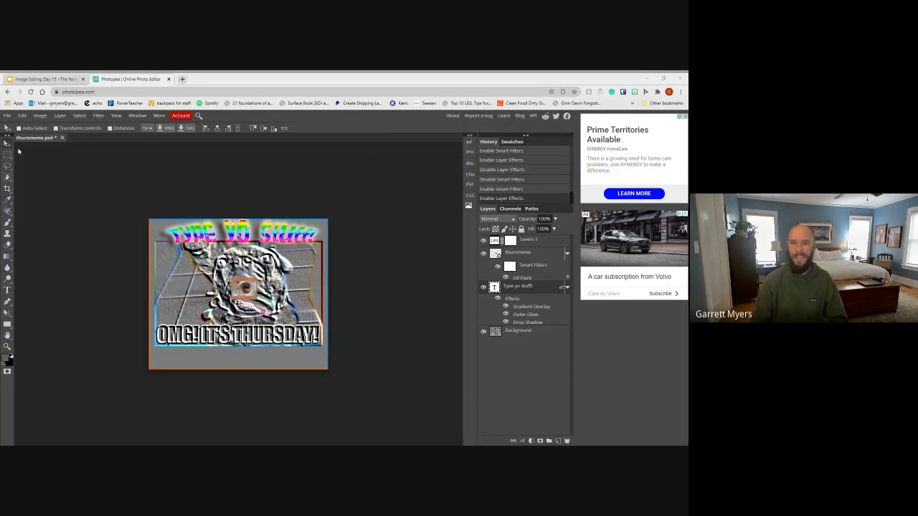
pyautogui.doubleClick(117, 202)
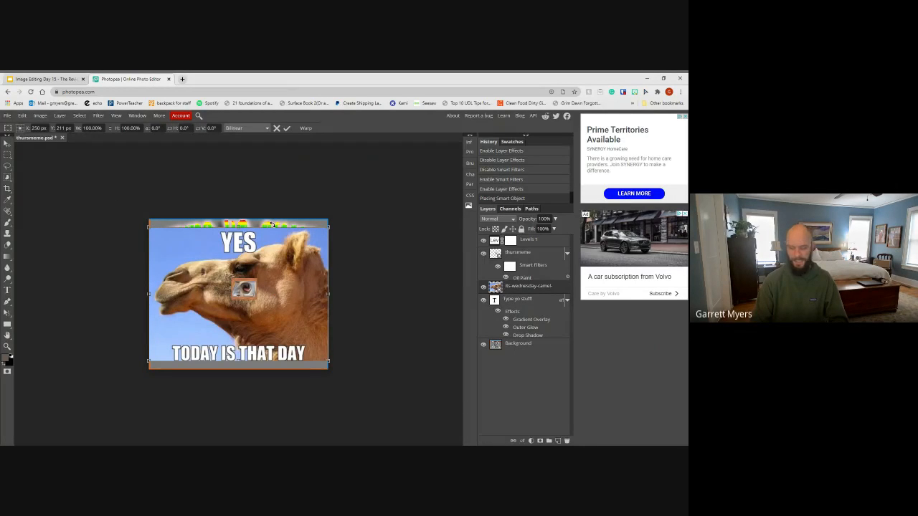
pyautogui.press('Delete')
# Open the its-wednesday-camel image as a separate document
pyautogui.click(7, 115)
pyautogui.click(17, 139)
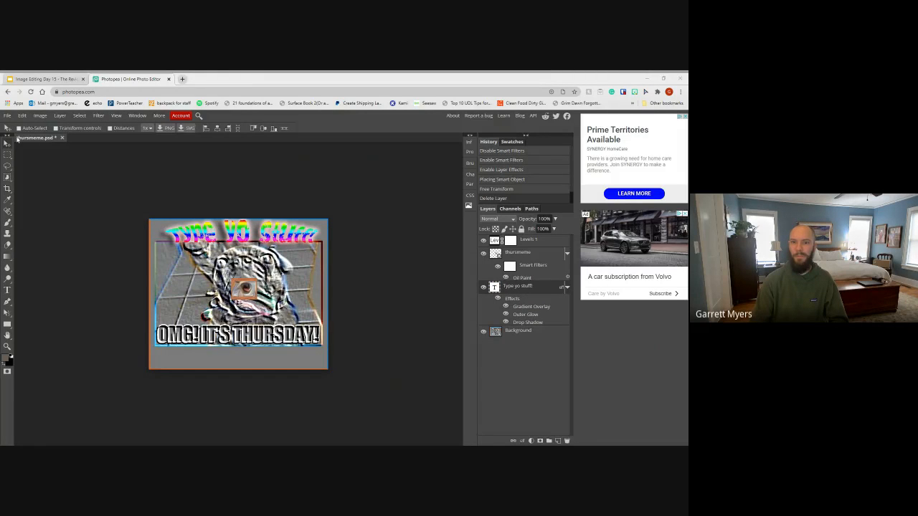
pyautogui.doubleClick(105, 203)
pyautogui.scroll(-1, 286, 278)
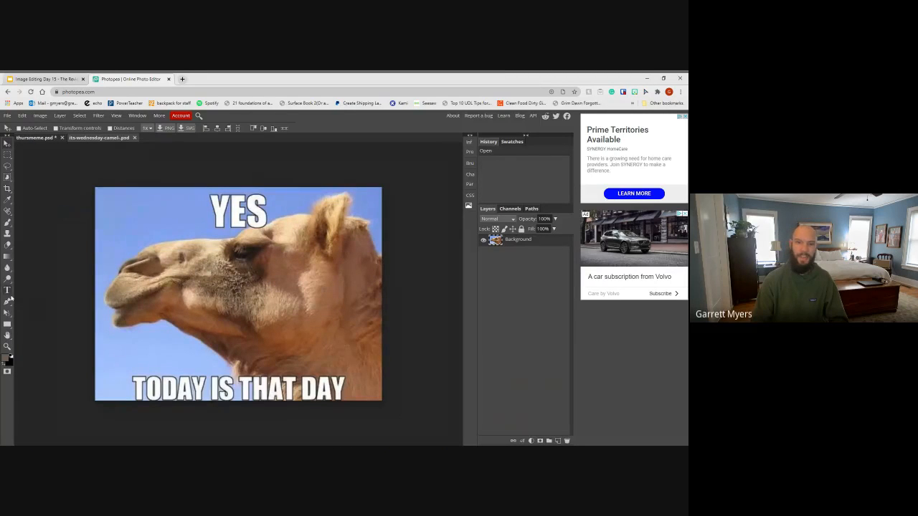
# Select the camel's head and neck with the Quick Selection tool, subtracting the sky and caption areas from the selection
pyautogui.click(8, 177)
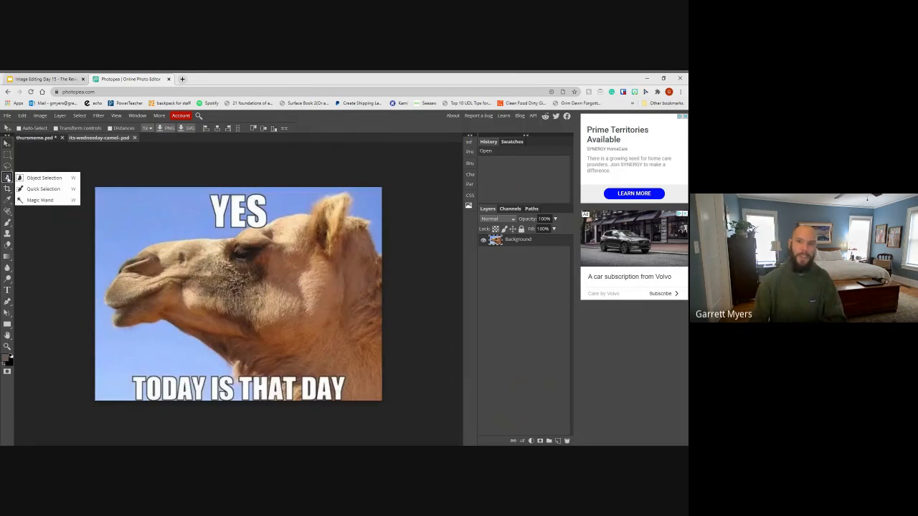
pyautogui.click(41, 190)
pyautogui.click(188, 298)
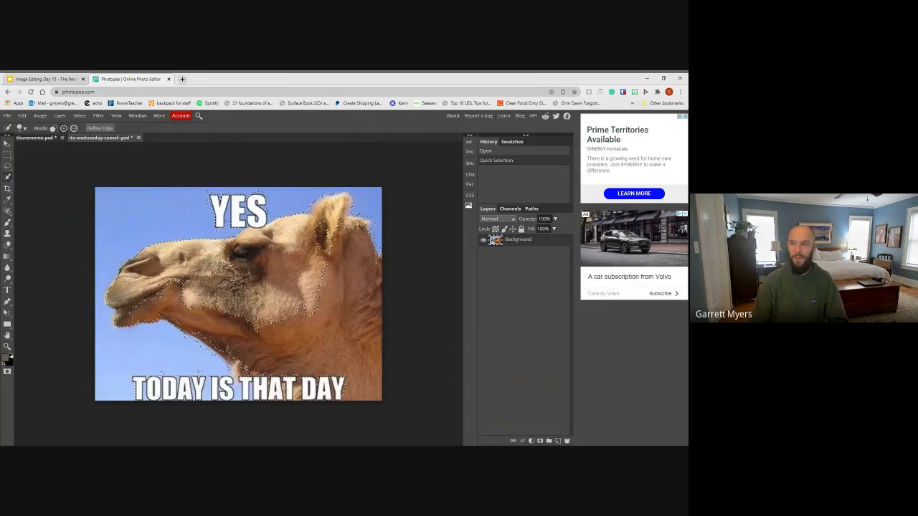
pyautogui.keyDown('alt'); pyautogui.click(228, 221); pyautogui.keyUp('alt')
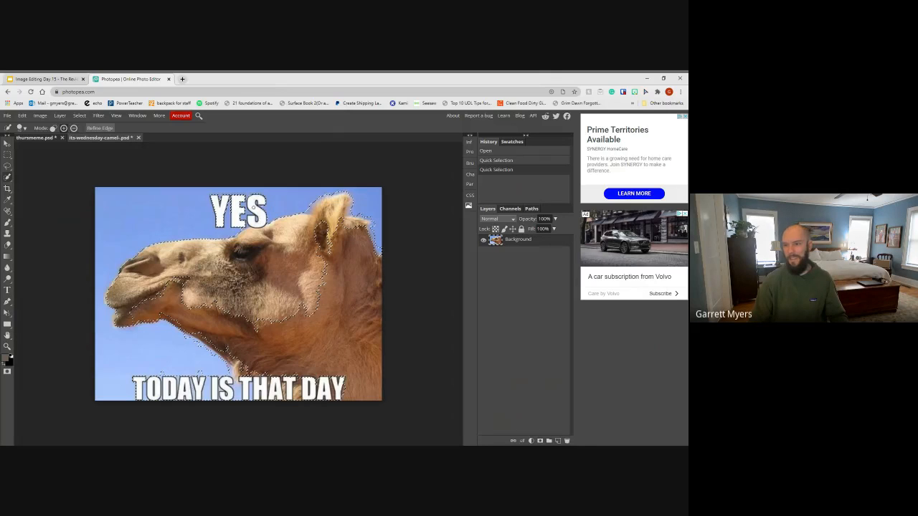
pyautogui.click(287, 344)
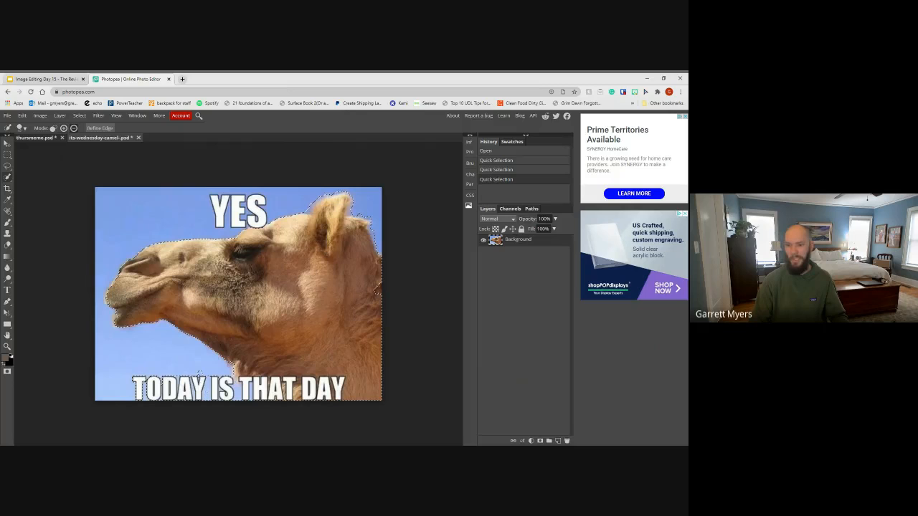
pyautogui.keyDown('alt'); pyautogui.click(200, 372); pyautogui.keyUp('alt')
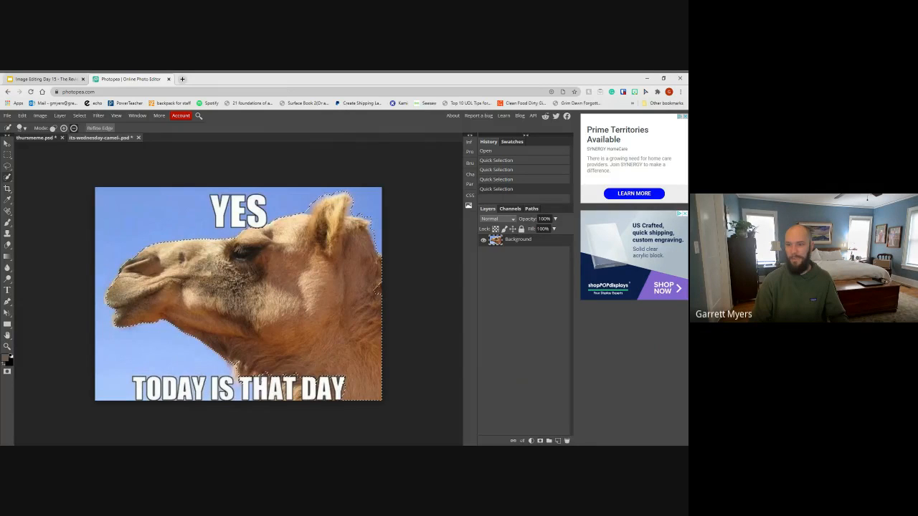
pyautogui.click(349, 204)
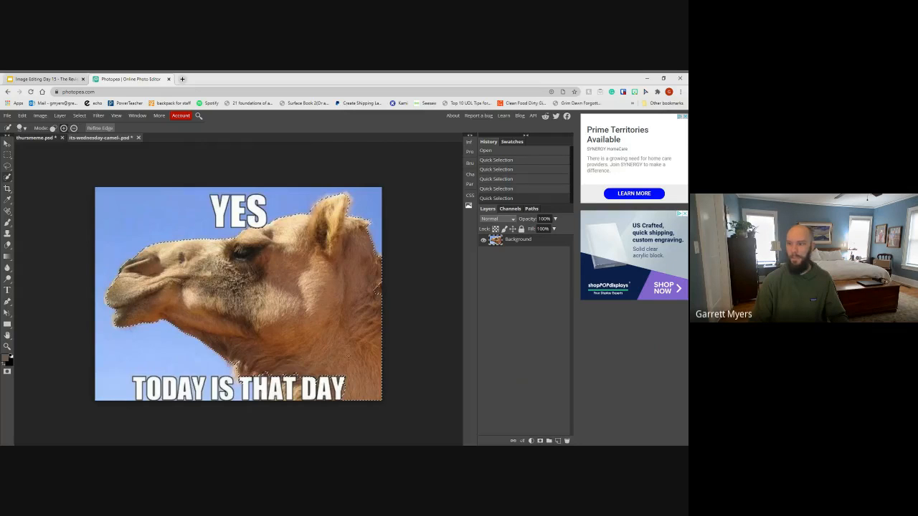
pyautogui.click(378, 289)
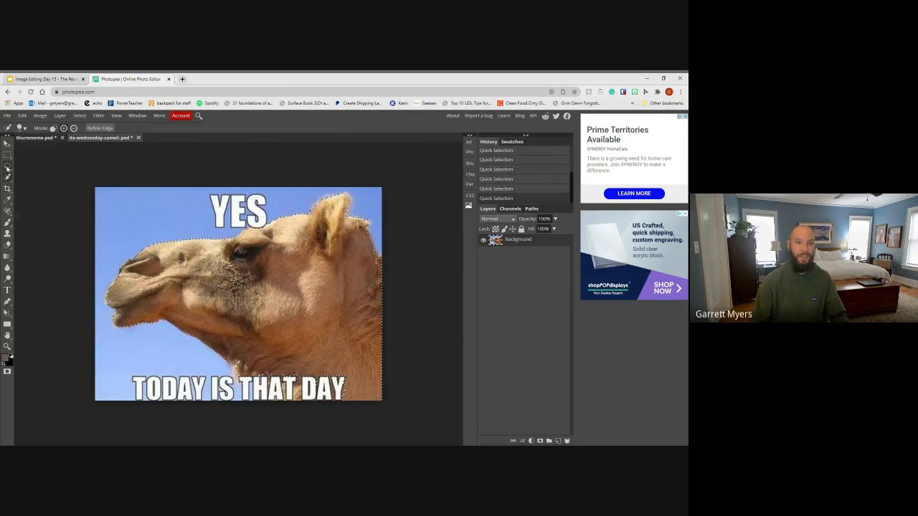
# Activate the Lasso tool, switch to Google Slides to view the Quick Selection Tool slide, and return to Photopea
pyautogui.click(7, 166)
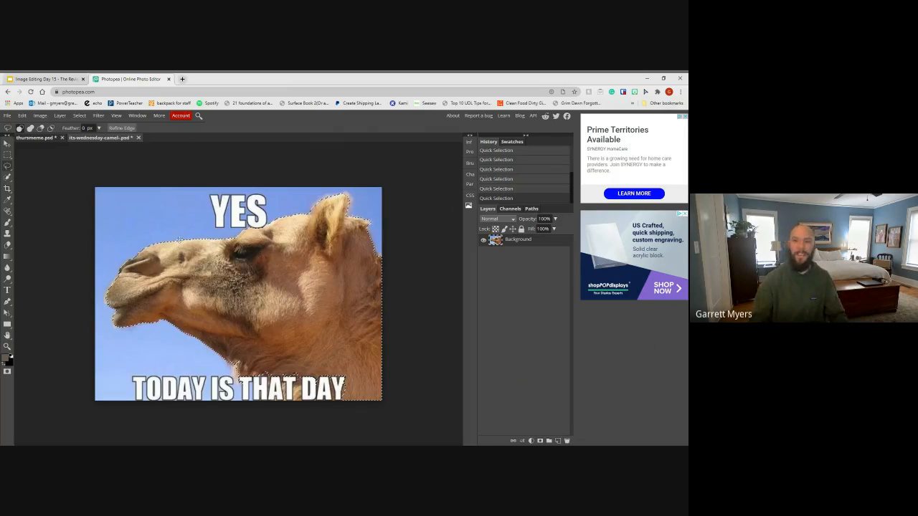
pyautogui.click(45, 76)
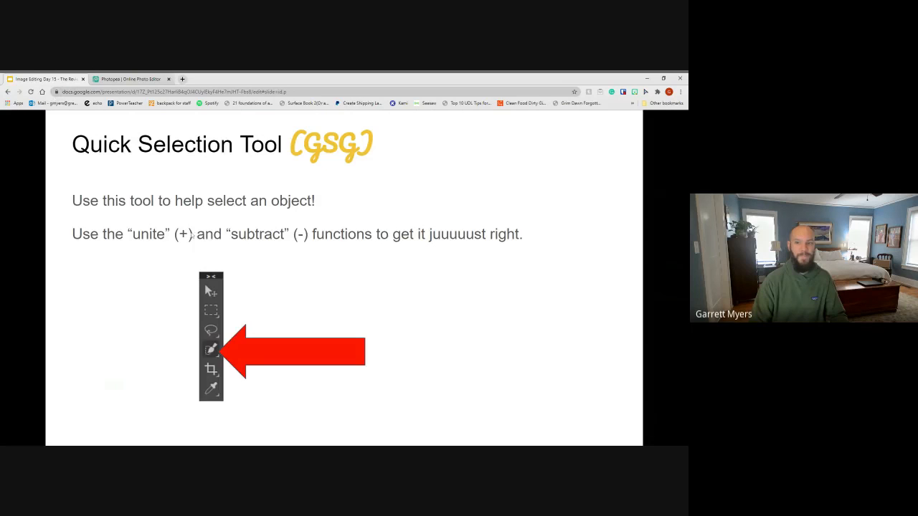
pyautogui.click(129, 78)
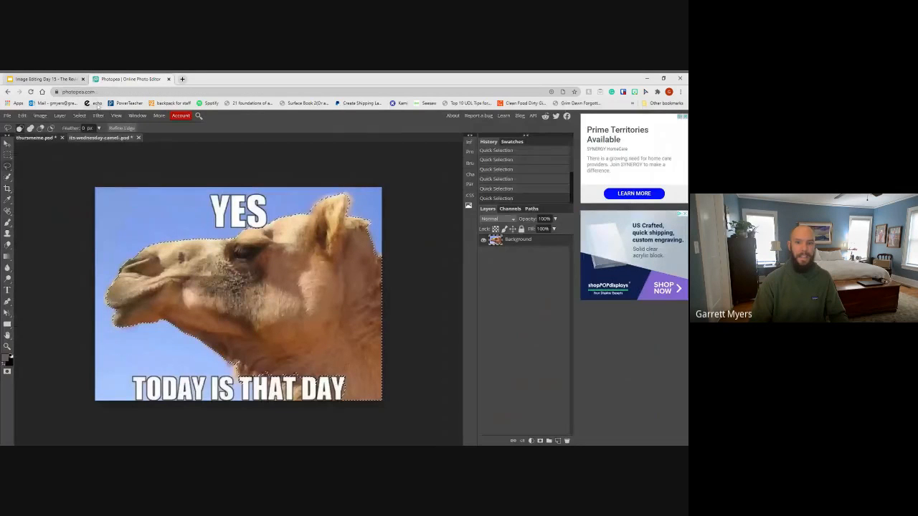
# Subtract an area along the top of the camel's snout from the quick selection and add it back
pyautogui.click(8, 176)
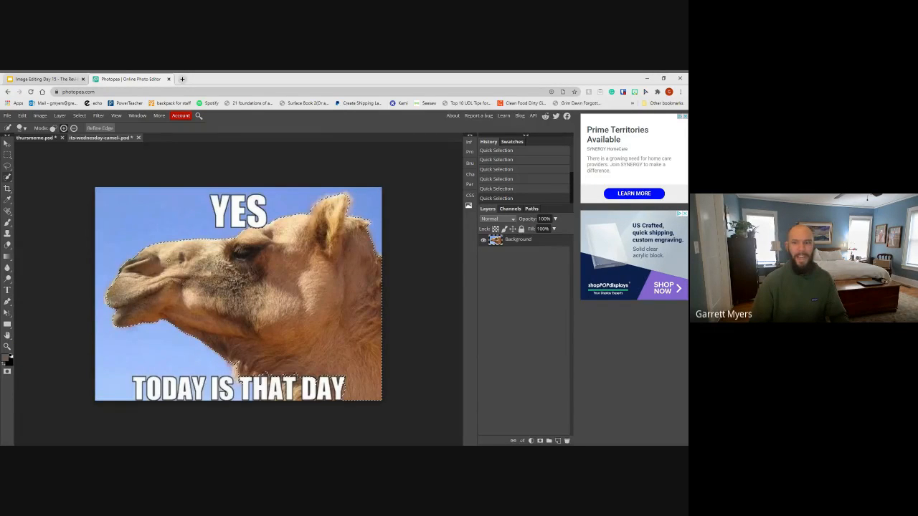
pyautogui.keyDown('alt'); pyautogui.click(154, 248); pyautogui.keyUp('alt')
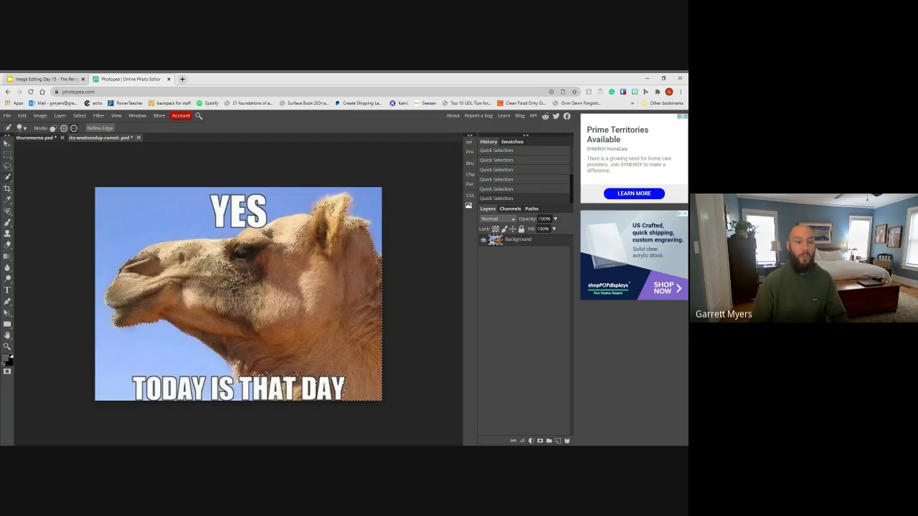
pyautogui.click(299, 235)
pyautogui.click(152, 251)
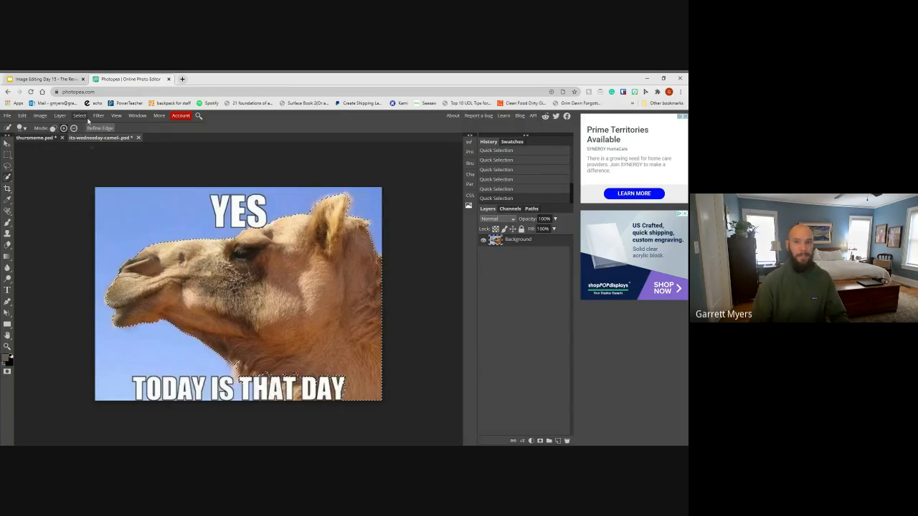
# Switch to Google Slides, advance to the Layer Mask slide, and return to Photopea
pyautogui.click(66, 75)
pyautogui.press('Right')
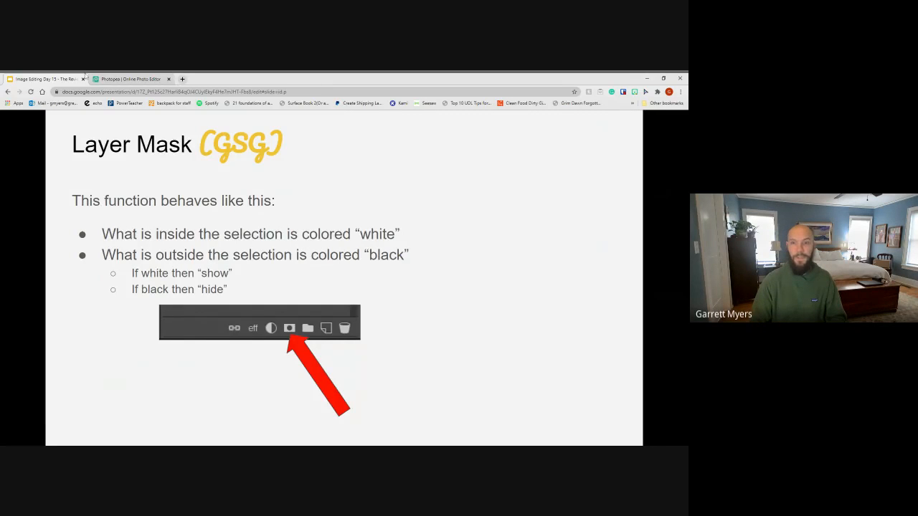
pyautogui.click(111, 77)
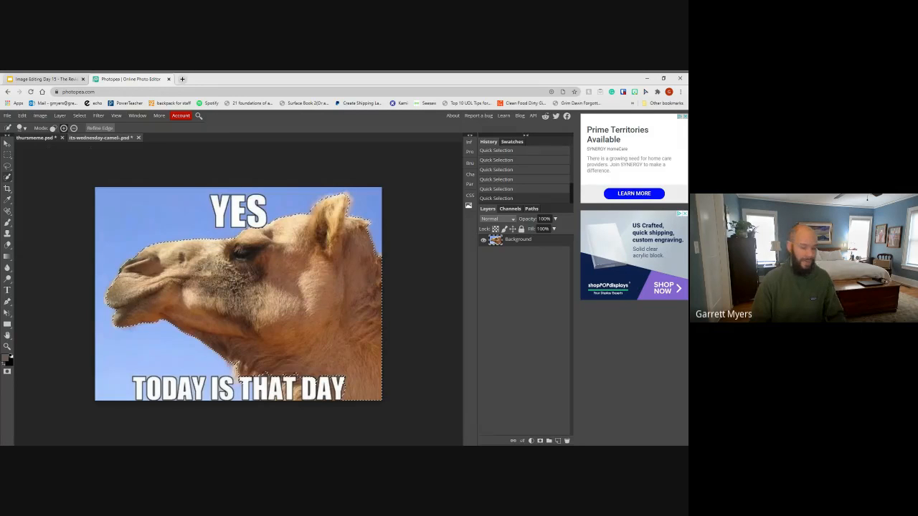
# Deselect the camel, draw an elliptical selection over its cheek and eye, and shift the ellipse slightly up and left
pyautogui.click(79, 116)
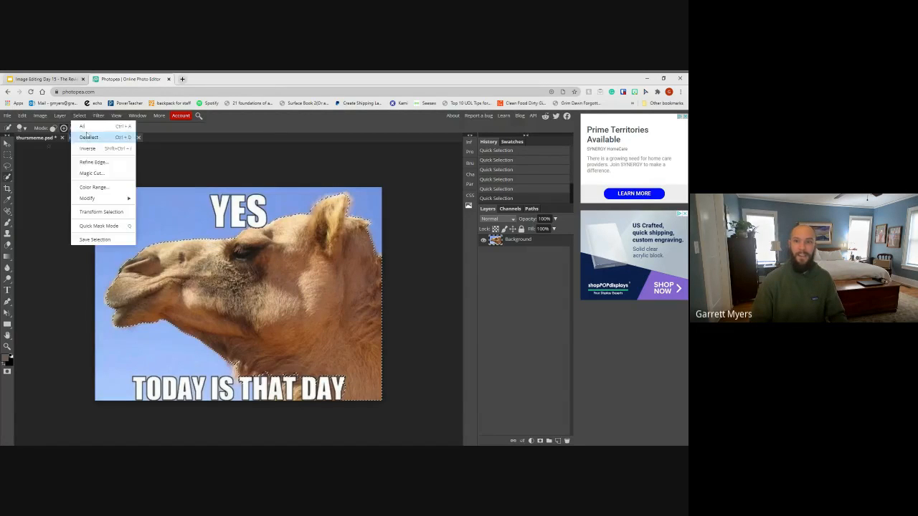
pyautogui.click(89, 137)
pyautogui.click(7, 153)
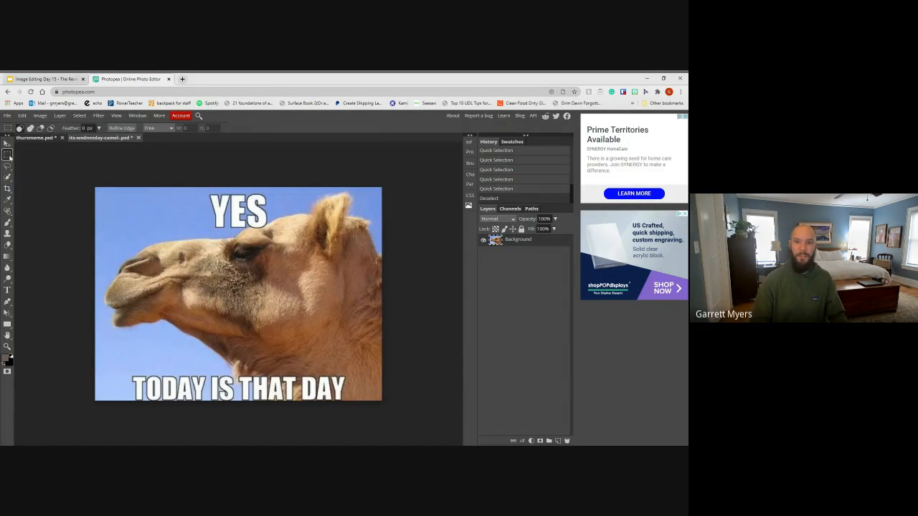
pyautogui.click(36, 166)
pyautogui.moveTo(181, 247); pyautogui.dragTo(332, 333)
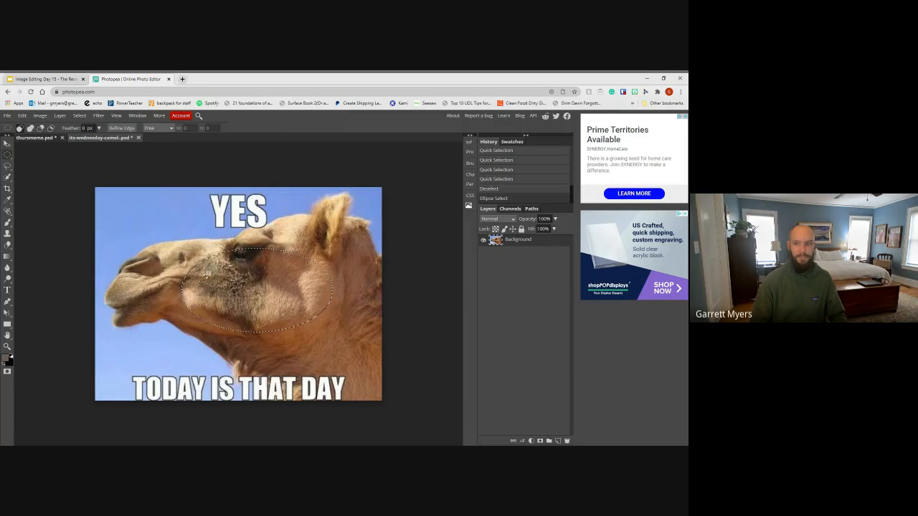
pyautogui.moveTo(207, 274)
pyautogui.mouseDown()
pyautogui.moveTo(184, 269)
pyautogui.moveTo(196, 270)
pyautogui.mouseUp()
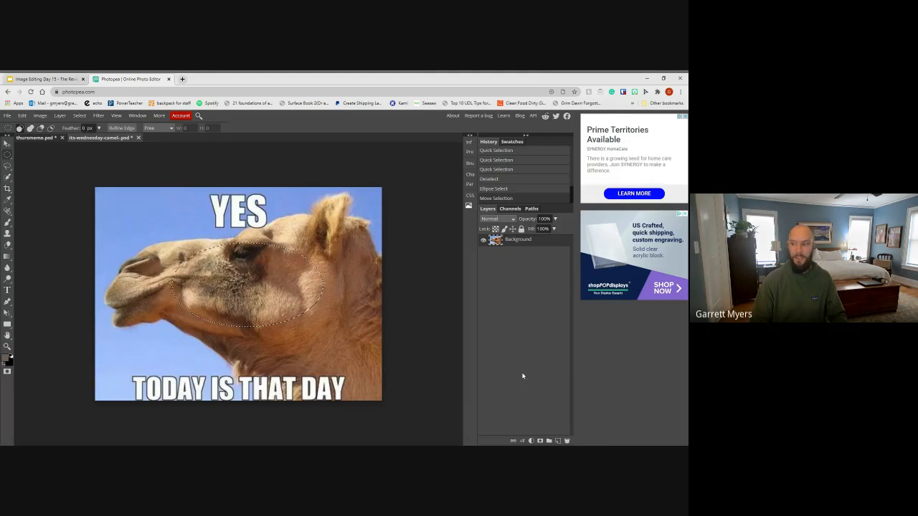
# Add a raster mask from the elliptical selection and move the masked camel layer slightly down and left
pyautogui.click(540, 440)
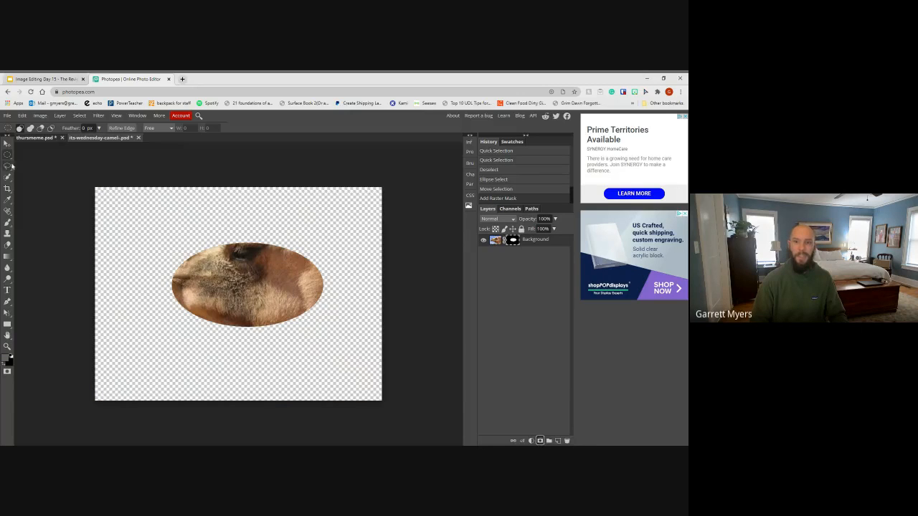
pyautogui.press('v')
pyautogui.moveTo(210, 269); pyautogui.dragTo(198, 273)
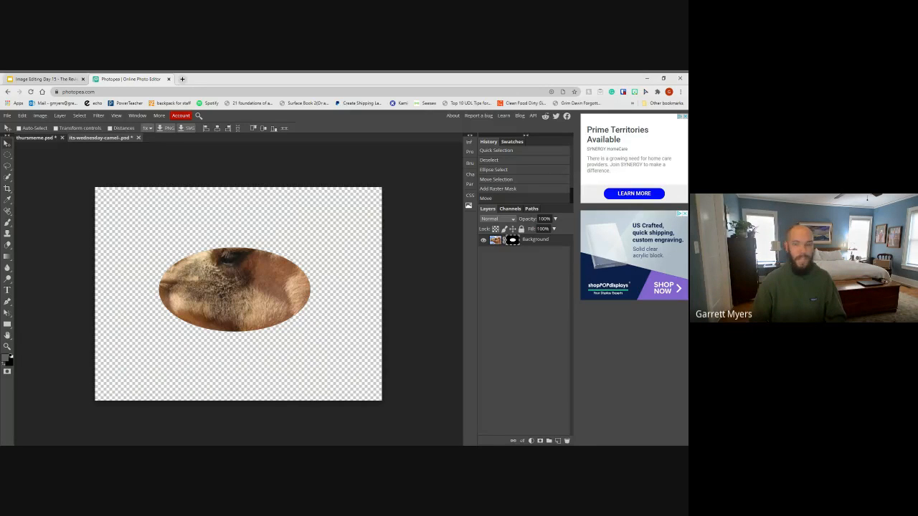
# Disable and delete the camel layer's raster mask, and move the layer back to fill the canvas
pyautogui.rightClick(512, 241)
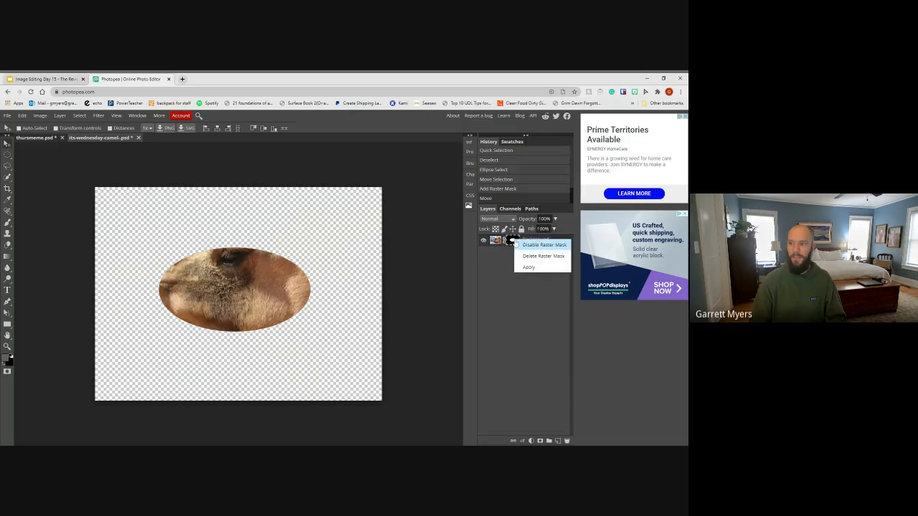
pyautogui.click(534, 246)
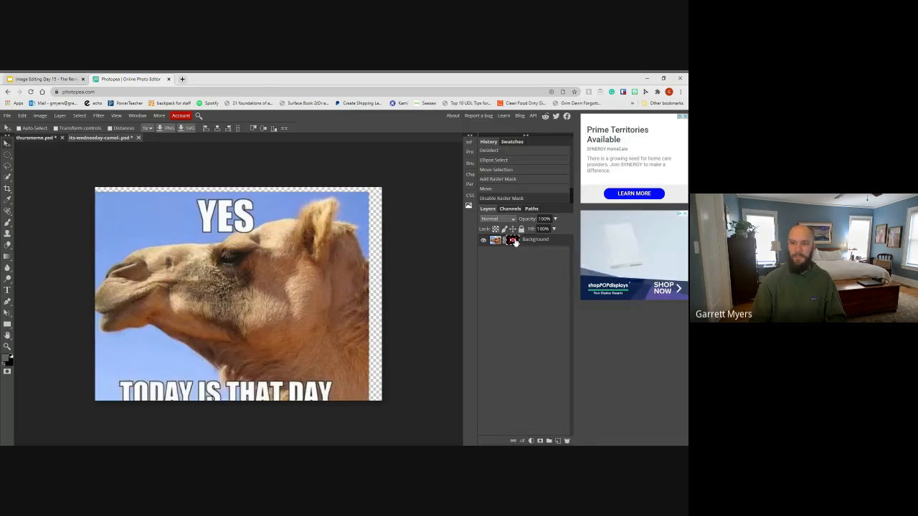
pyautogui.rightClick(512, 241)
pyautogui.click(536, 257)
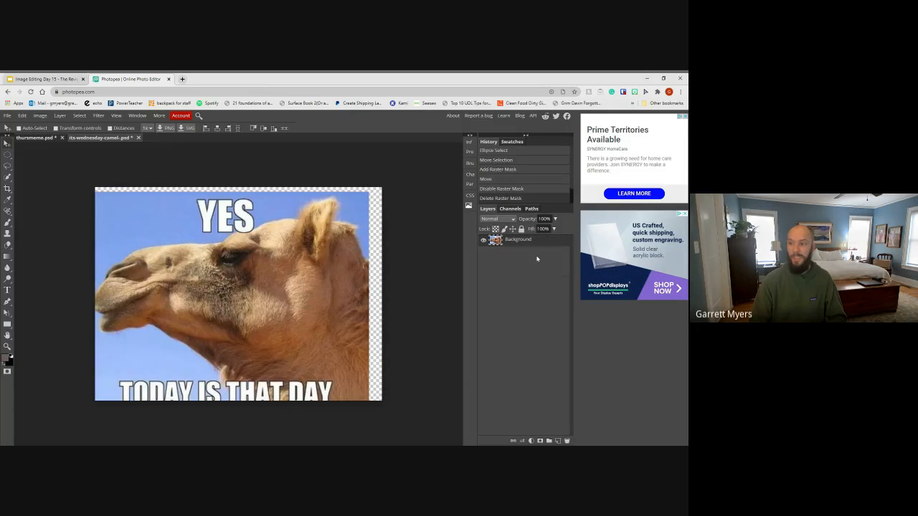
pyautogui.moveTo(313, 263); pyautogui.dragTo(326, 259)
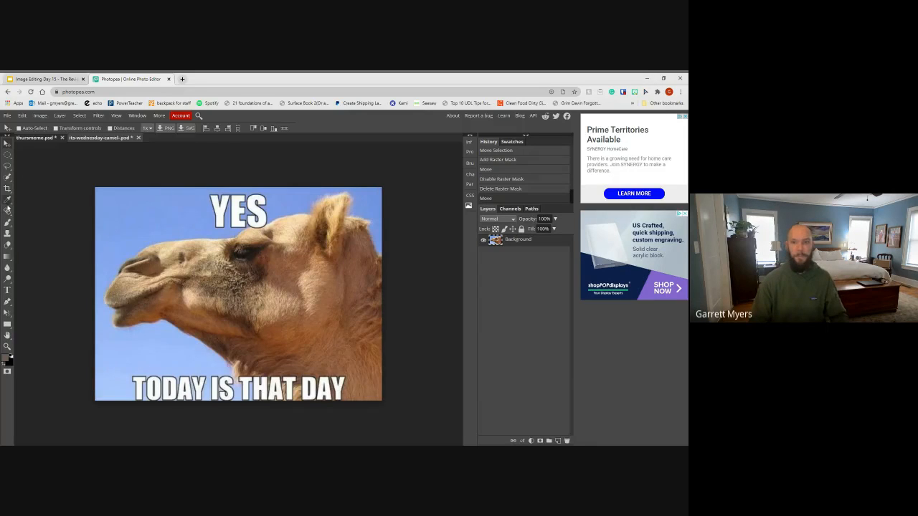
# Quick-select the camel's head and neck, keeping the sky and the caption text out of the selection
pyautogui.click(7, 177)
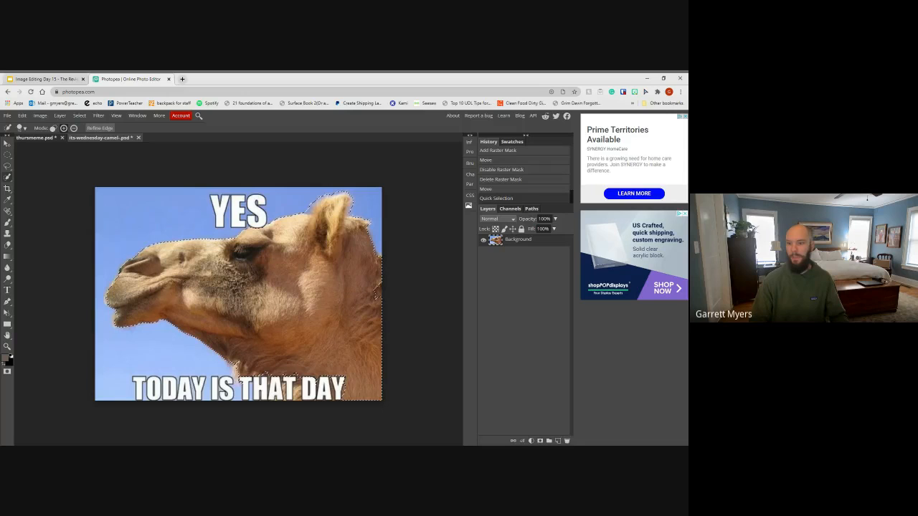
pyautogui.click(378, 289)
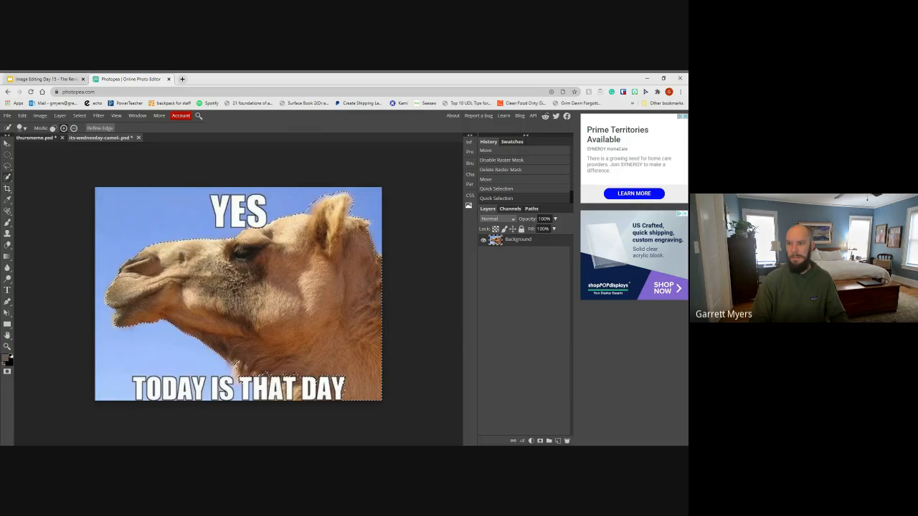
pyautogui.click(138, 393)
pyautogui.click(309, 206)
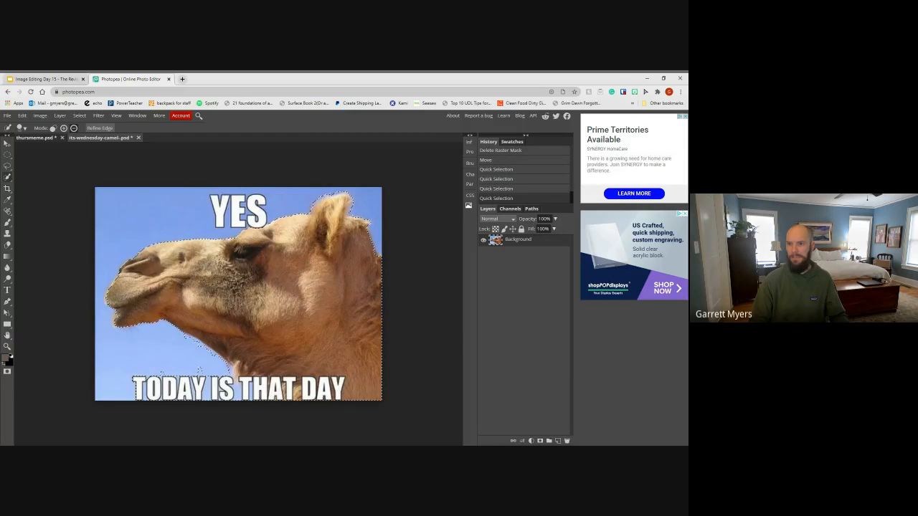
pyautogui.click(201, 371)
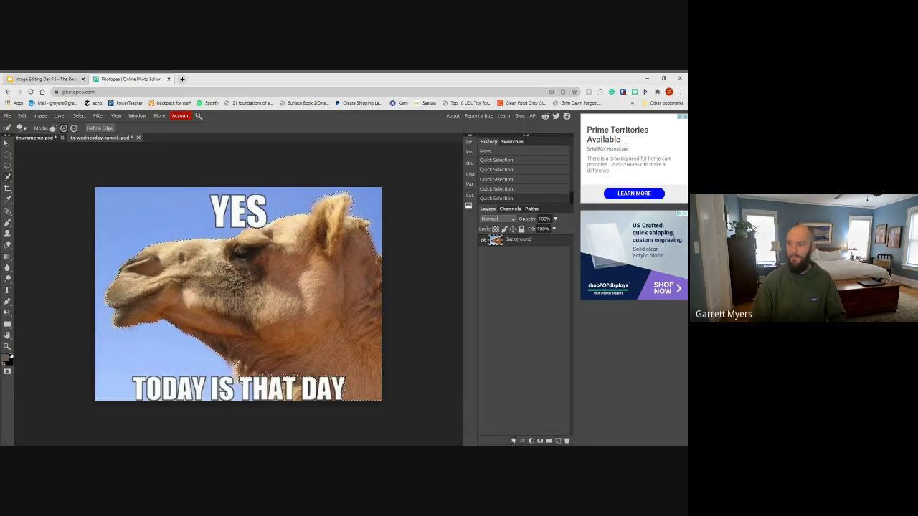
# Mask the camel layer to the selection and copy the masked layer into the thursmeme.psd document
pyautogui.click(540, 441)
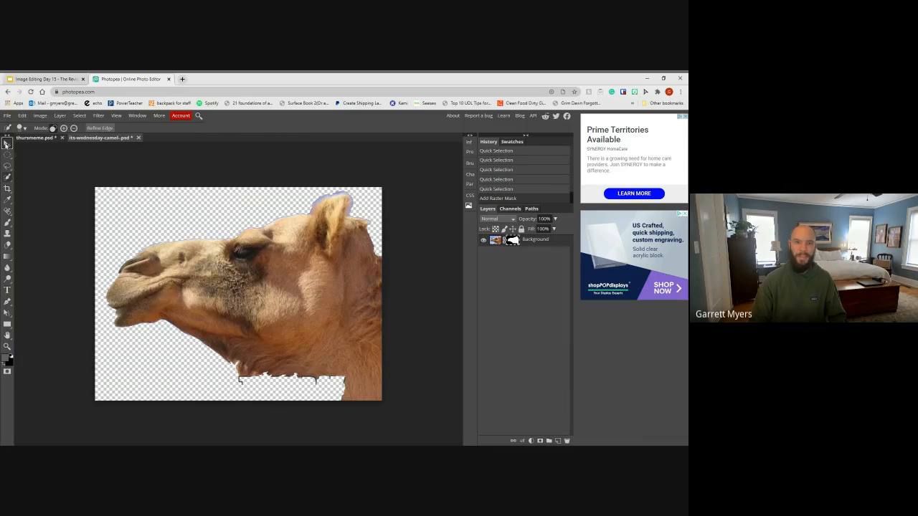
pyautogui.click(7, 143)
pyautogui.moveTo(267, 282); pyautogui.dragTo(244, 298)
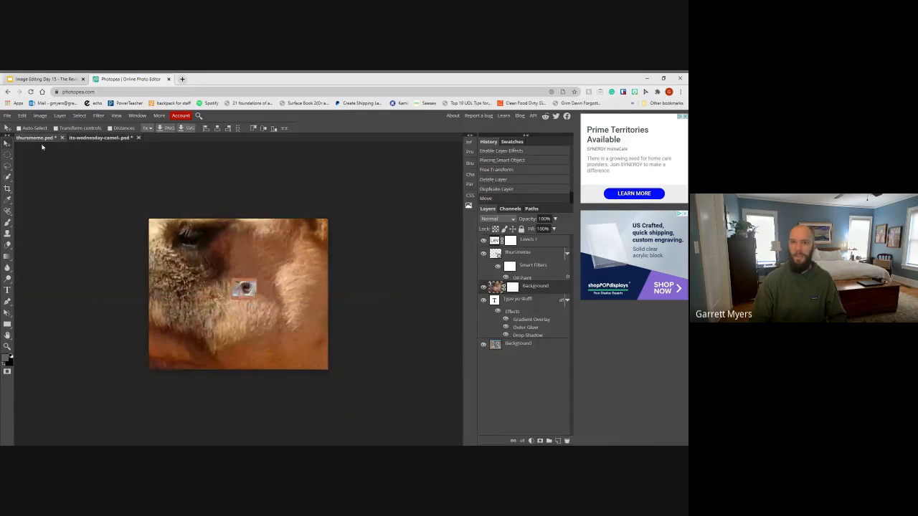
# Scale the camel layer to 24.67% with a transform and move it into the lower-right corner of the meme canvas
pyautogui.click(22, 115)
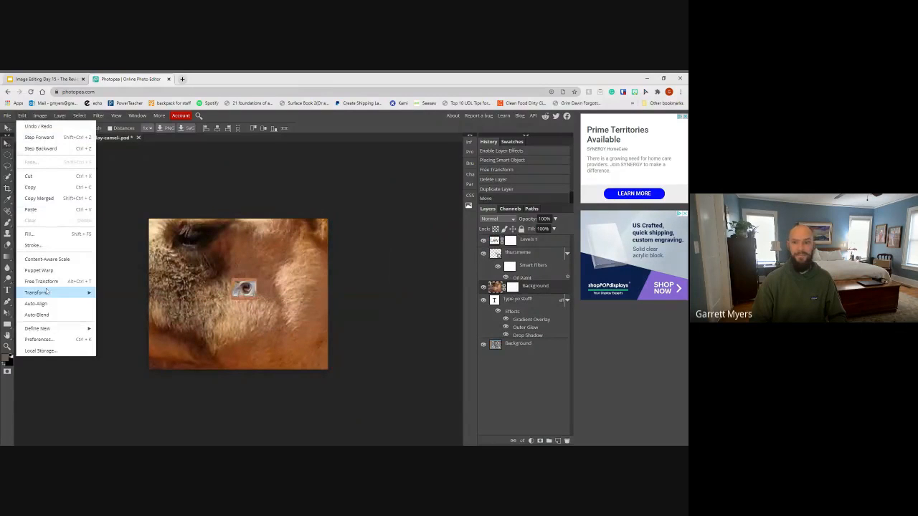
pyautogui.moveTo(48, 293)
pyautogui.click(104, 306)
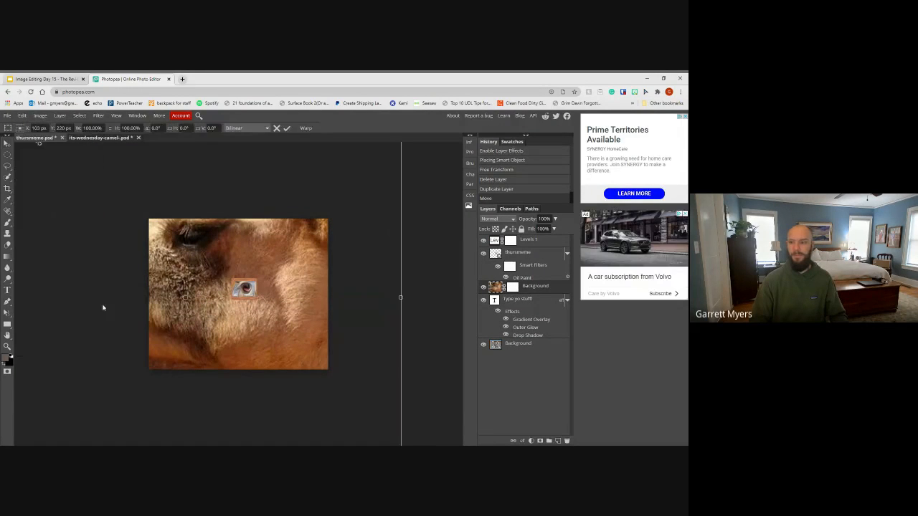
pyautogui.hotkey('ctrl', '-')
pyautogui.hotkey('ctrl', '-')
pyautogui.hotkey('ctrl', '-')
pyautogui.moveTo(292, 242); pyautogui.dragTo(185, 316)
pyautogui.moveTo(181, 337); pyautogui.dragTo(266, 312)
pyautogui.hotkey('ctrl', '+')
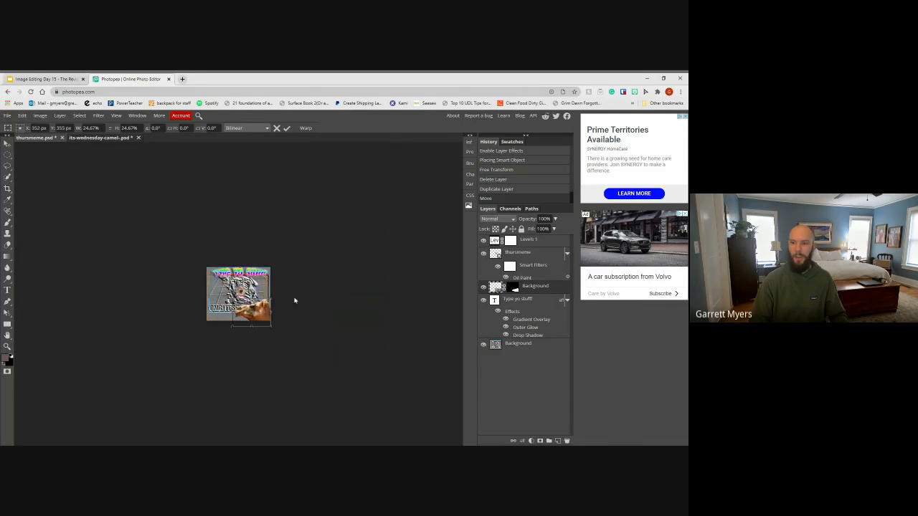
# Nudge the scaled camel slightly upward on the canvas and apply the transform
pyautogui.hotkey('ctrl', '0')
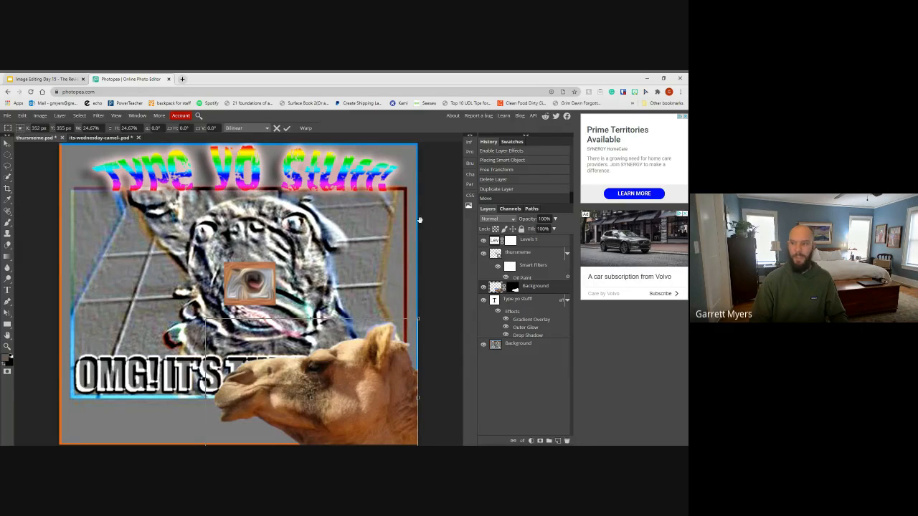
pyautogui.hotkey('ctrl', '-')
pyautogui.moveTo(294, 339)
pyautogui.mouseDown()
pyautogui.moveTo(276, 322)
pyautogui.moveTo(284, 331)
pyautogui.mouseUp()
pyautogui.press('Return')
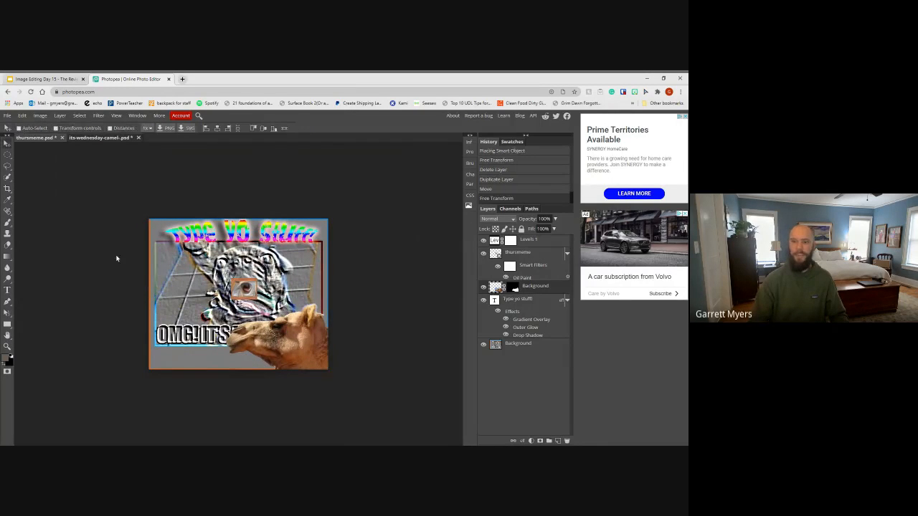
# Switch to the presentation, advance to the Burn Tool slide, and return to Photopea
pyautogui.click(22, 78)
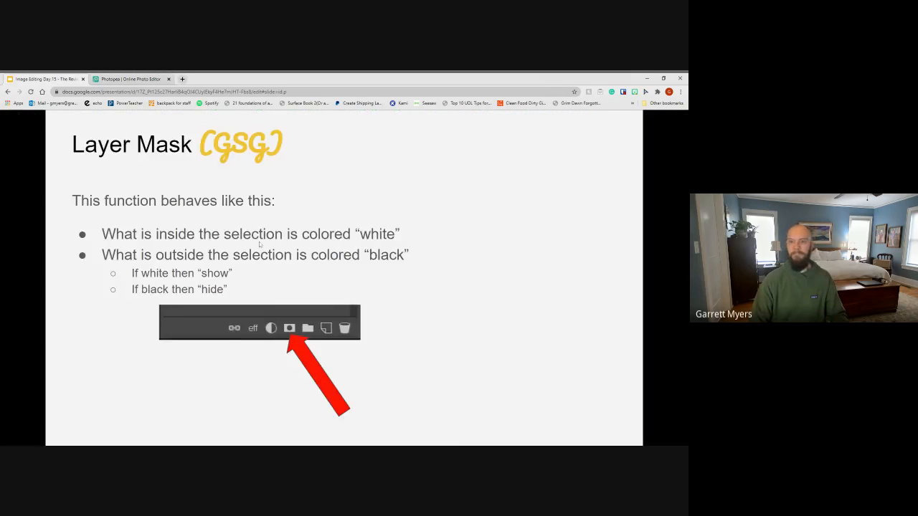
pyautogui.click(258, 237)
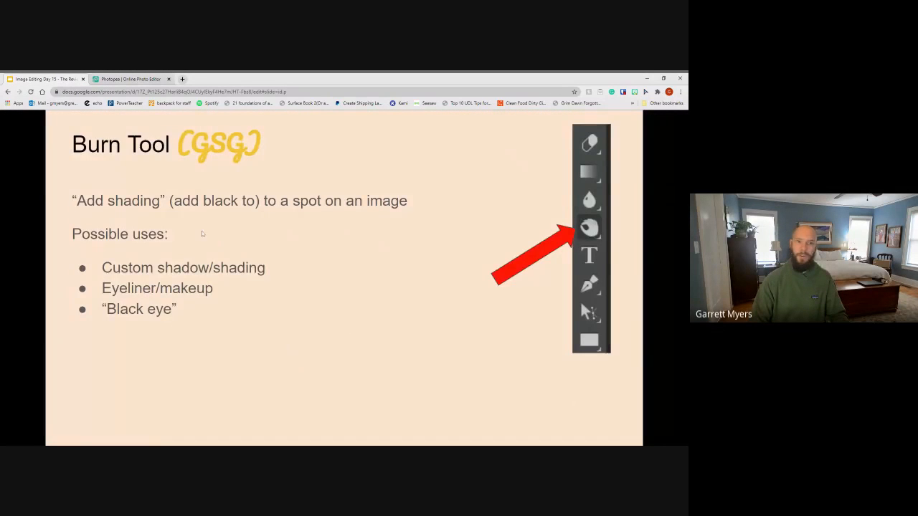
pyautogui.click(137, 79)
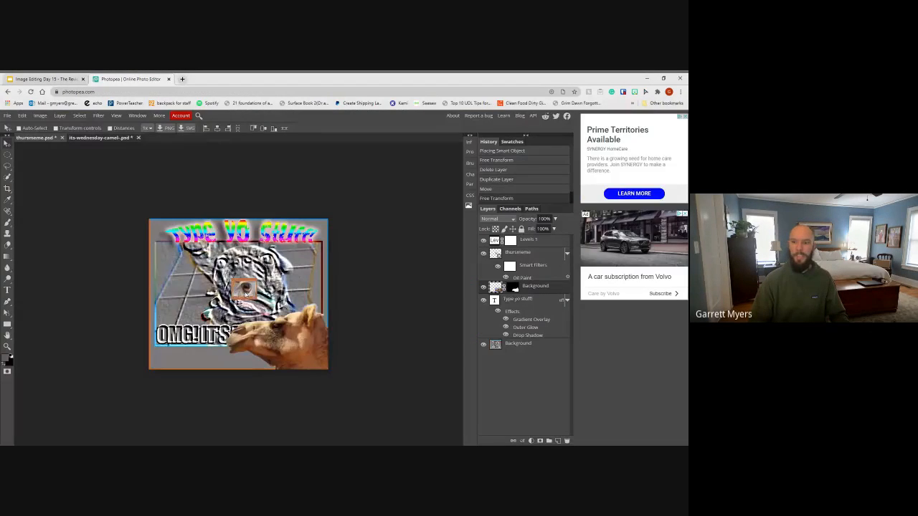
# Darken the area around the camel's eye with the Burn tool and try a few strokes over the pug's face
pyautogui.scroll(2, 246, 293)
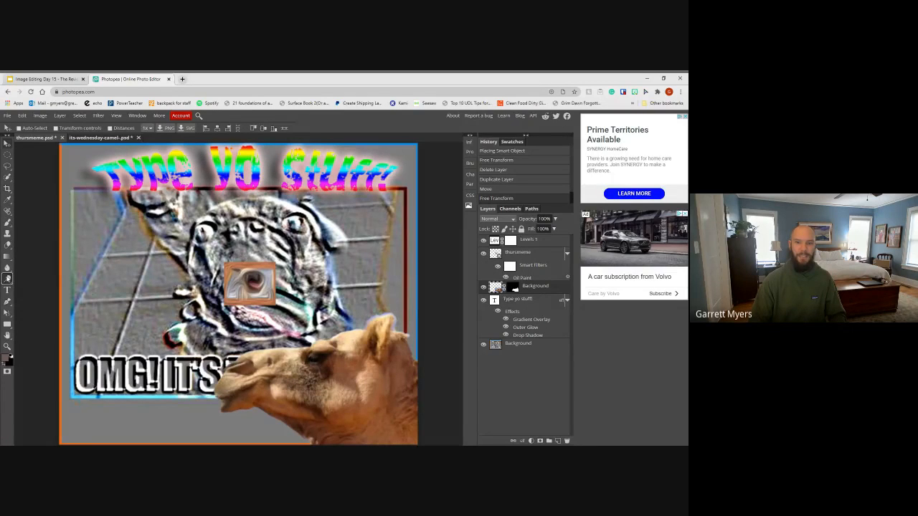
pyautogui.click(8, 279)
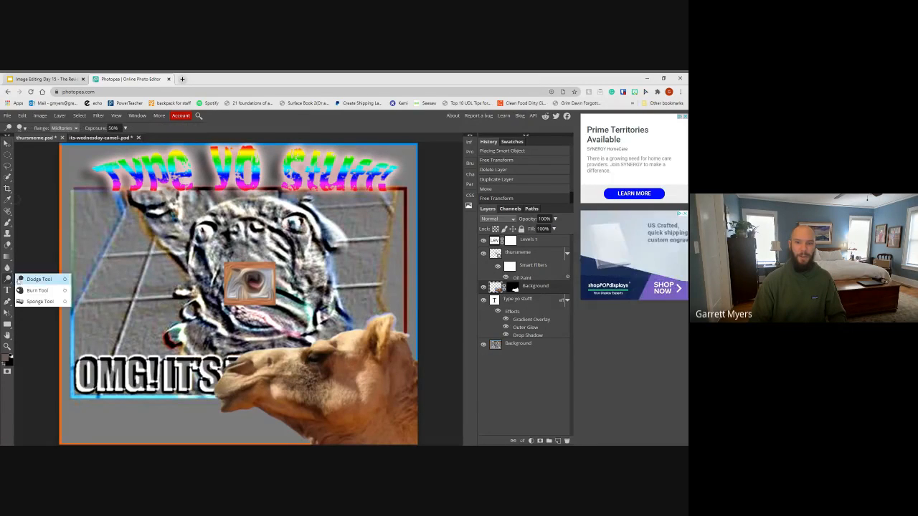
pyautogui.click(34, 290)
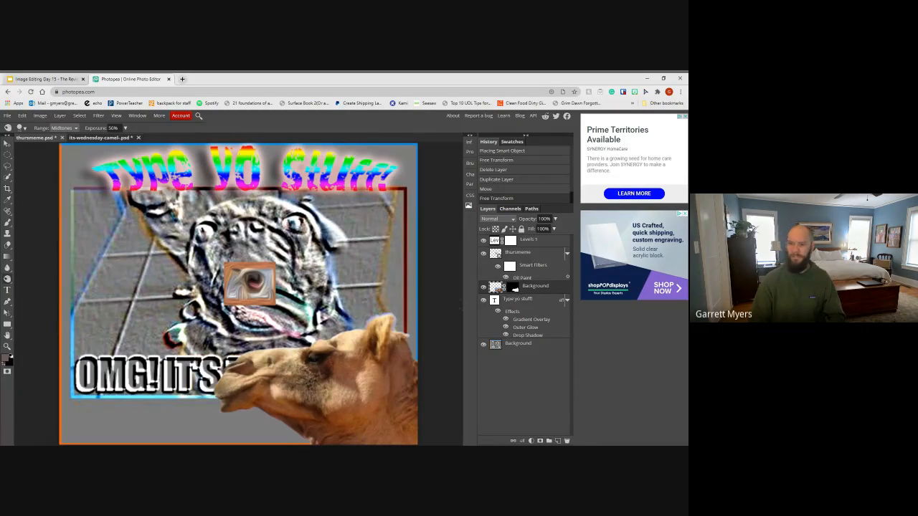
pyautogui.moveTo(301, 360)
pyautogui.mouseDown()
pyautogui.moveTo(336, 359)
pyautogui.moveTo(299, 358)
pyautogui.moveTo(303, 368)
pyautogui.moveTo(330, 362)
pyautogui.moveTo(294, 357)
pyautogui.mouseUp()
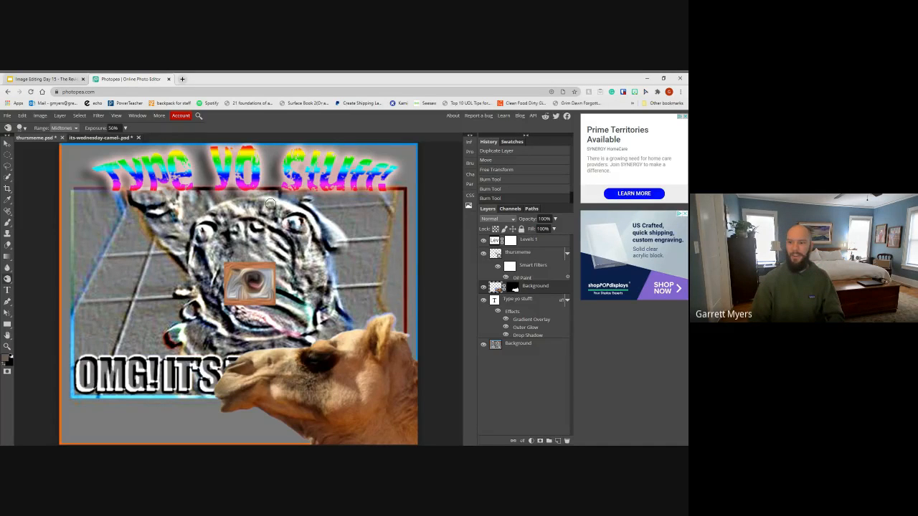
pyautogui.click(222, 204)
pyautogui.click(273, 248)
pyautogui.click(229, 264)
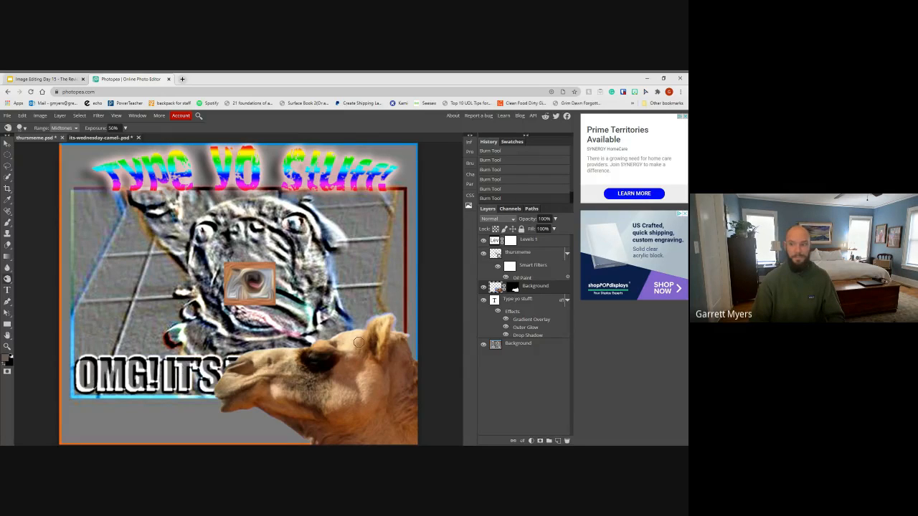
# Darken the camel's ear and muzzle with Burn strokes and undo the last two strokes
pyautogui.moveTo(364, 338)
pyautogui.mouseDown()
pyautogui.moveTo(383, 319)
pyautogui.moveTo(382, 337)
pyautogui.moveTo(389, 315)
pyautogui.moveTo(375, 323)
pyautogui.moveTo(384, 336)
pyautogui.moveTo(386, 322)
pyautogui.moveTo(363, 336)
pyautogui.moveTo(379, 335)
pyautogui.moveTo(380, 320)
pyautogui.moveTo(343, 354)
pyautogui.mouseUp()
pyautogui.moveTo(222, 407)
pyautogui.mouseDown()
pyautogui.moveTo(351, 441)
pyautogui.moveTo(414, 439)
pyautogui.moveTo(376, 431)
pyautogui.moveTo(412, 432)
pyautogui.moveTo(401, 426)
pyautogui.moveTo(280, 416)
pyautogui.moveTo(330, 391)
pyautogui.moveTo(308, 372)
pyautogui.mouseUp()
pyautogui.hotkey('ctrl', 'z')
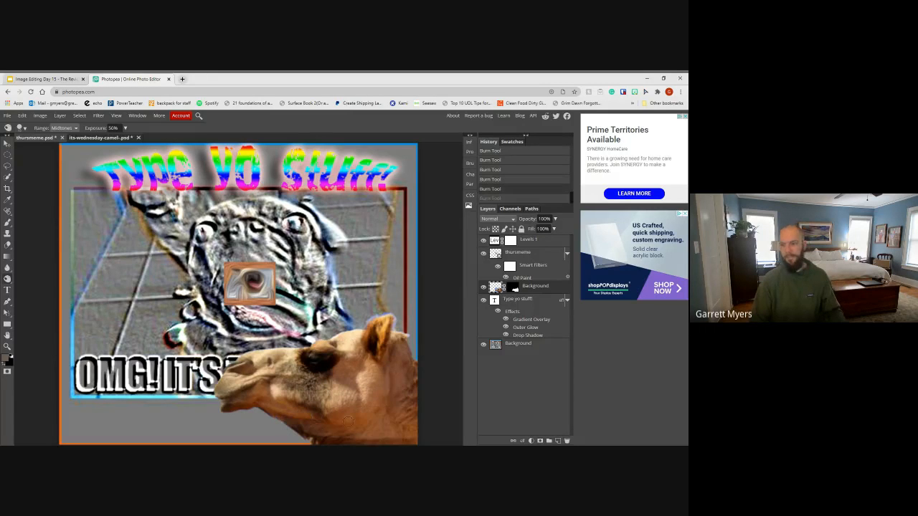
pyautogui.hotkey('ctrl', 'z')
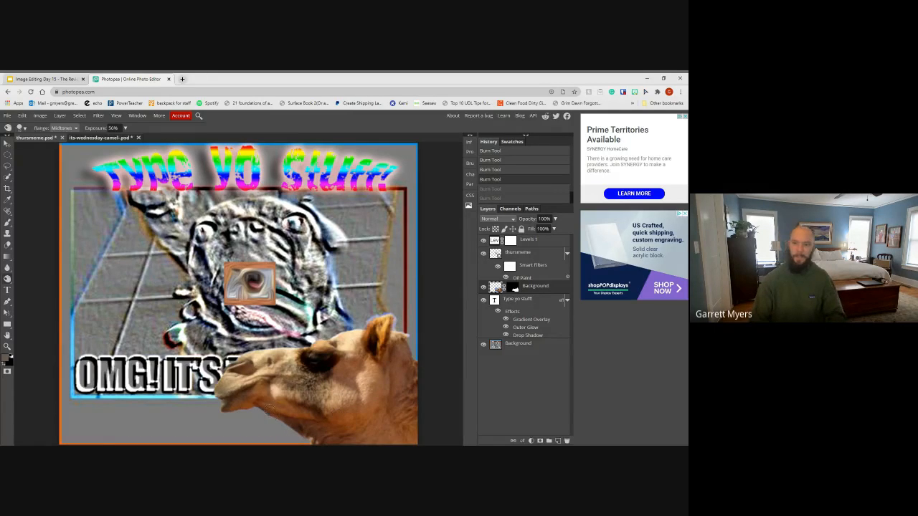
# Enlarge the Burn brush to about 23 px, try a stroke on the camel's muzzle, and undo it
pyautogui.click(25, 129)
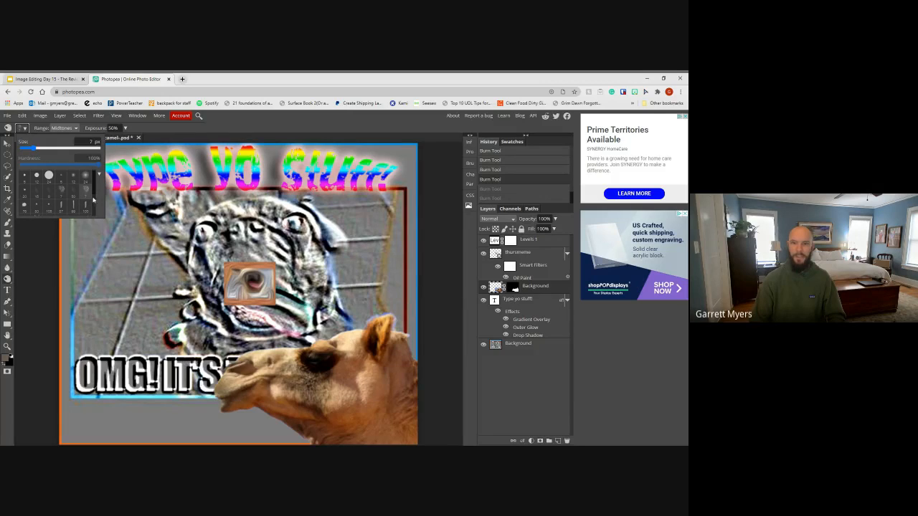
pyautogui.moveTo(34, 148); pyautogui.dragTo(41, 149)
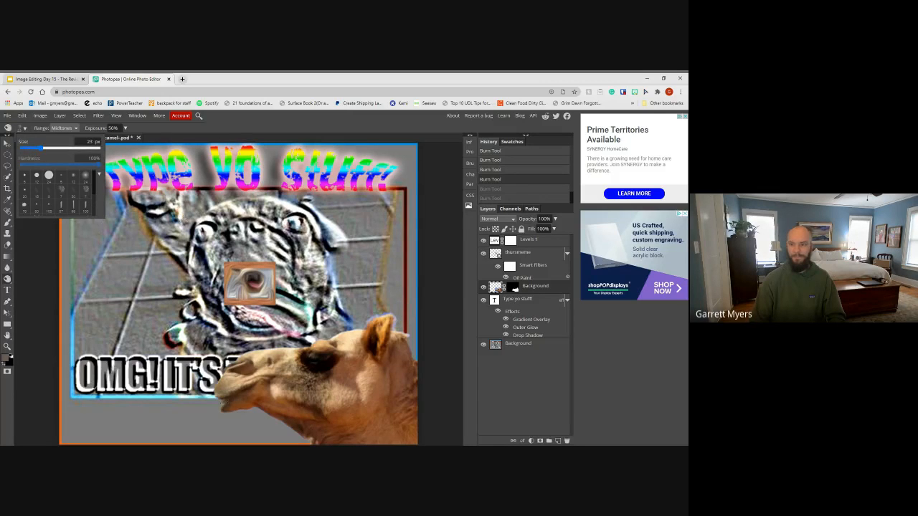
pyautogui.moveTo(228, 407)
pyautogui.mouseDown()
pyautogui.moveTo(309, 430)
pyautogui.moveTo(324, 414)
pyautogui.moveTo(247, 387)
pyautogui.mouseUp()
pyautogui.hotkey('ctrl', 'z')
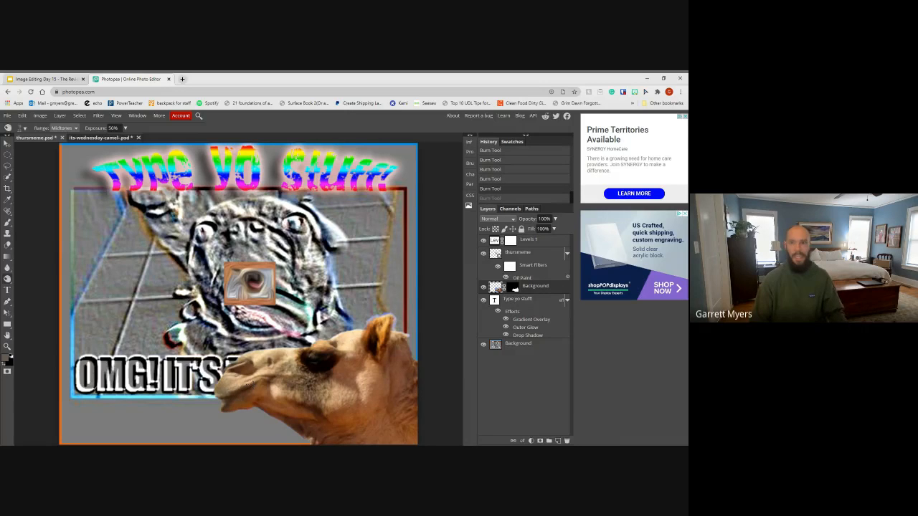
# Set the Burn tool's exposure to 7% and darken the underside of the camel's jaw and neck
pyautogui.click(125, 128)
pyautogui.moveTo(107, 139); pyautogui.dragTo(92, 141)
pyautogui.moveTo(225, 407)
pyautogui.mouseDown()
pyautogui.moveTo(253, 407)
pyautogui.moveTo(320, 435)
pyautogui.mouseUp()
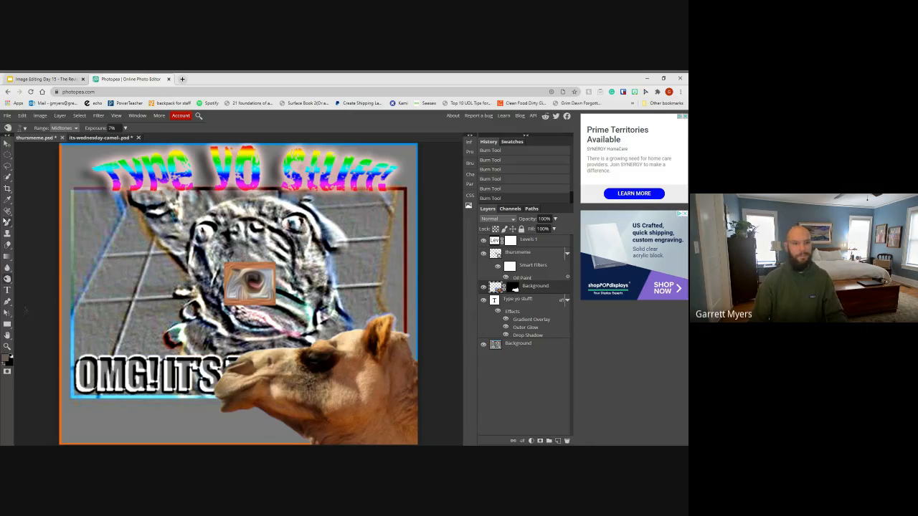
# Switch to the presentation, advance to the Dodge Tool slide, and return to Photopea
pyautogui.click(5, 77)
pyautogui.press('Right')
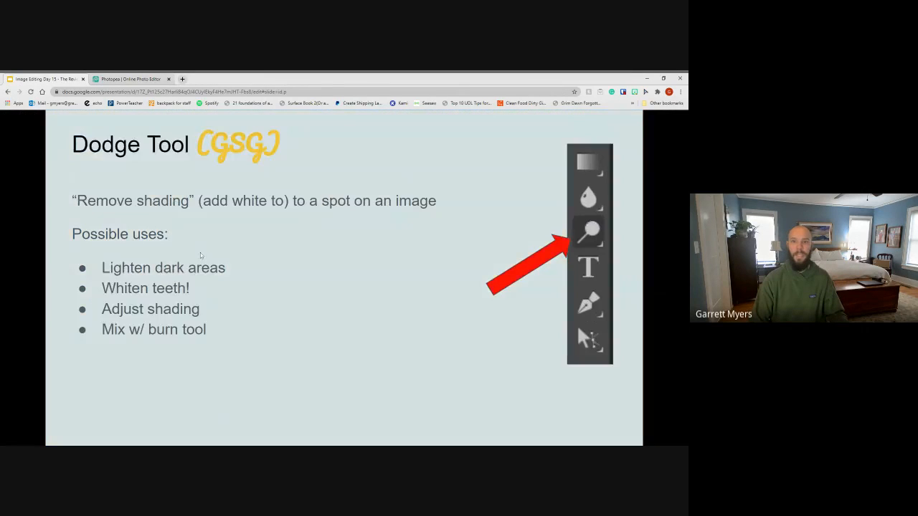
pyautogui.click(117, 78)
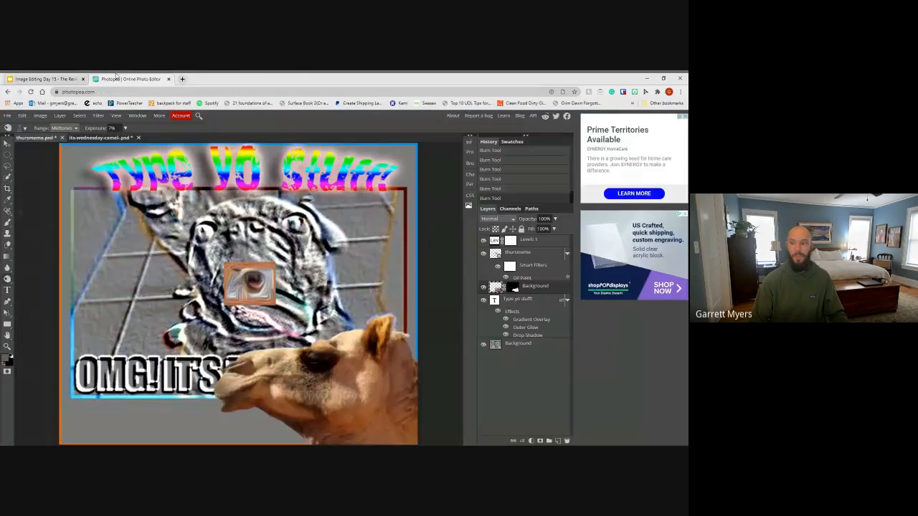
# Lighten the camel's eye area, muzzle and the area around the ear with the Dodge tool
pyautogui.scroll(3, 234, 309)
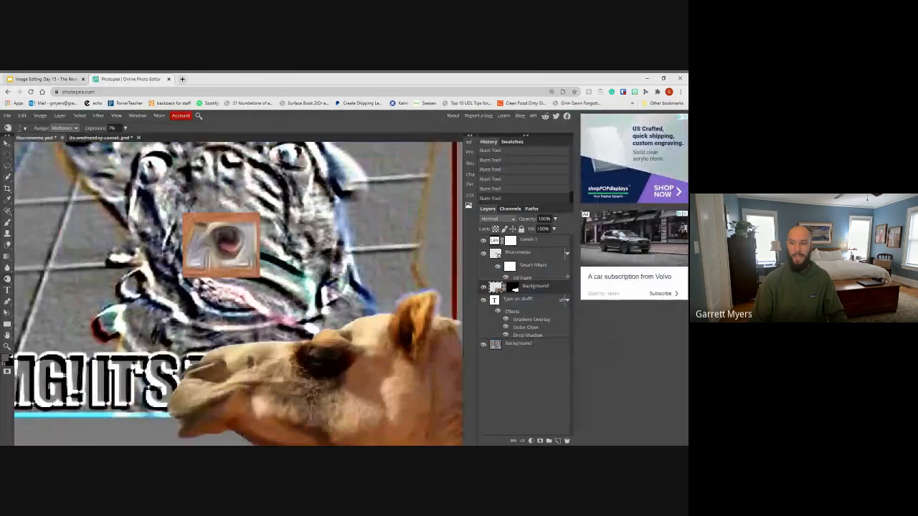
pyautogui.rightClick(7, 279)
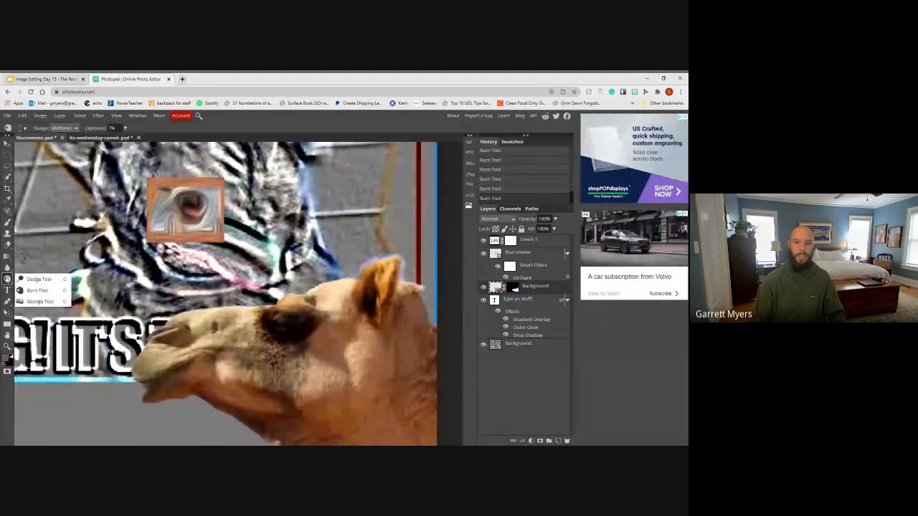
pyautogui.click(36, 277)
pyautogui.moveTo(271, 318); pyautogui.dragTo(310, 317)
pyautogui.moveTo(160, 352)
pyautogui.mouseDown()
pyautogui.moveTo(184, 318)
pyautogui.moveTo(255, 314)
pyautogui.mouseUp()
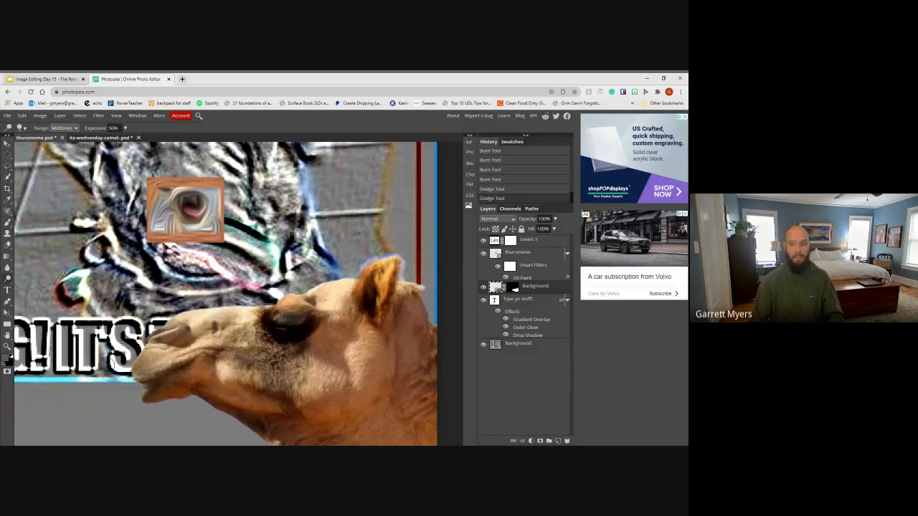
pyautogui.moveTo(357, 279)
pyautogui.mouseDown()
pyautogui.moveTo(373, 259)
pyautogui.moveTo(390, 268)
pyautogui.moveTo(381, 315)
pyautogui.moveTo(355, 274)
pyautogui.moveTo(380, 328)
pyautogui.mouseUp()
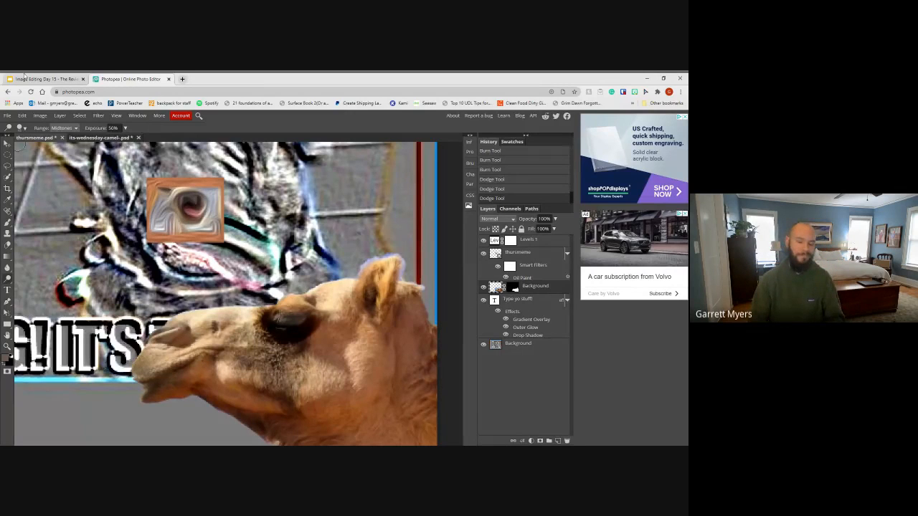
# Switch to the presentation, advance to the Spot Healing Brush Tool slide, and return to Photopea
pyautogui.click(24, 77)
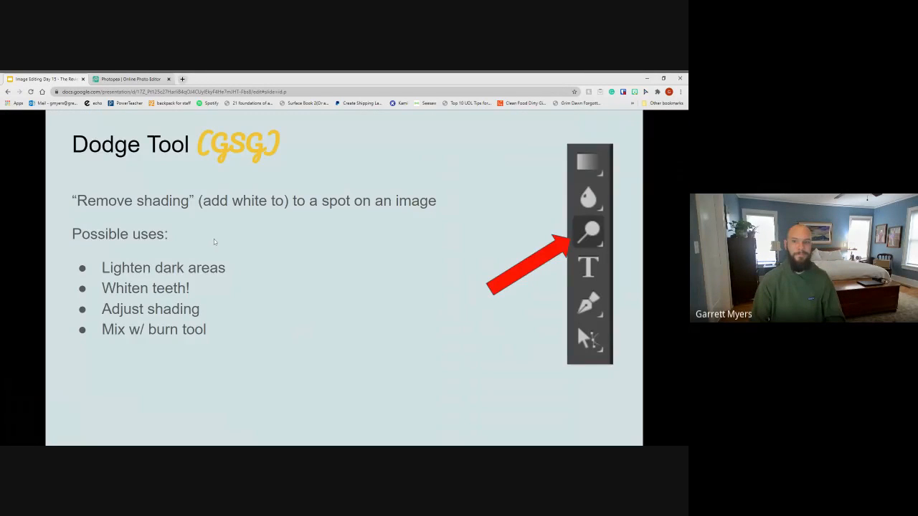
pyautogui.press('Right')
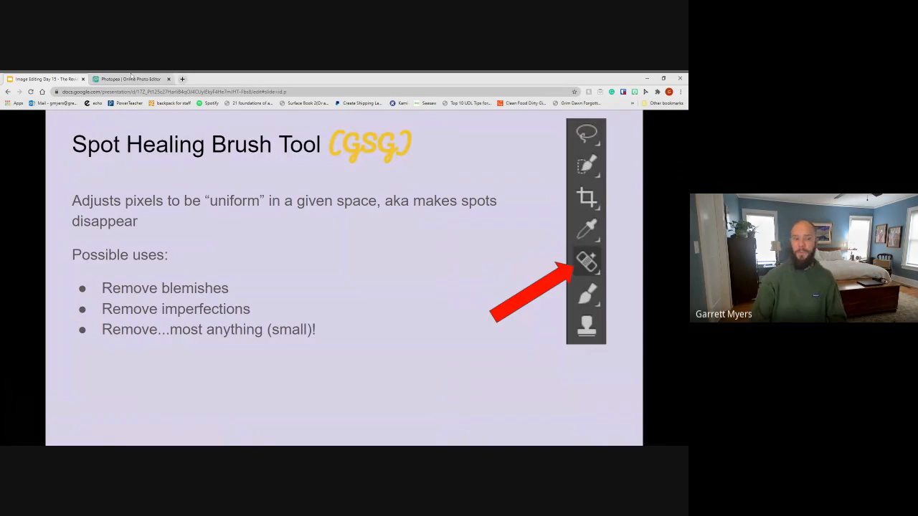
pyautogui.click(131, 78)
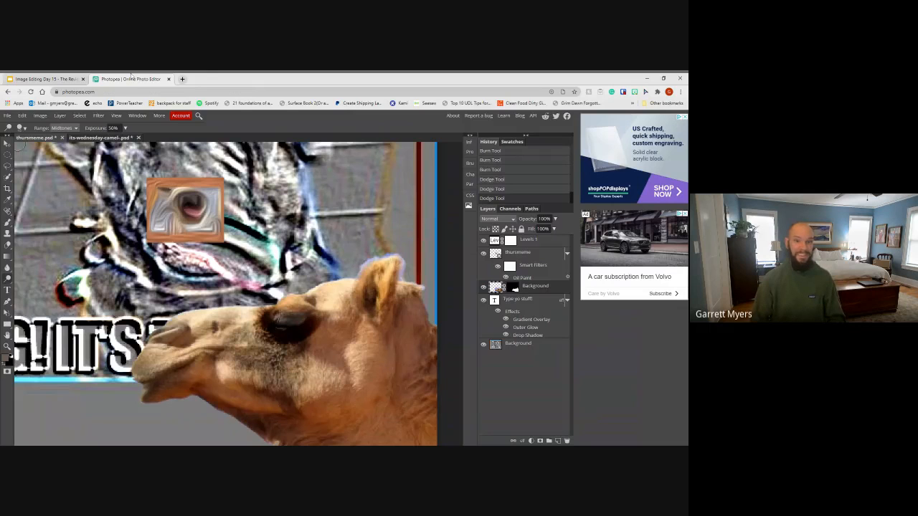
# Remove the dark spot on the camel's nose, the cheek mark and the nostril with the Spot Healing Brush
pyautogui.click(7, 210)
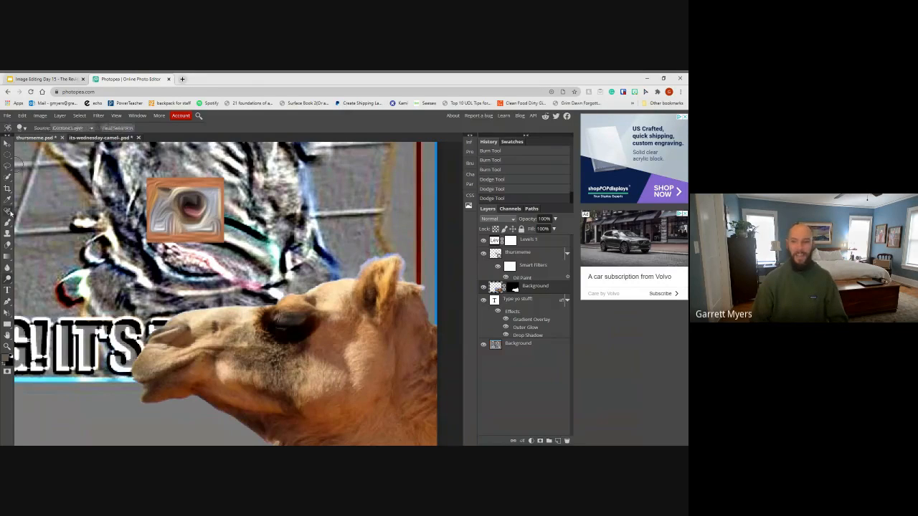
pyautogui.moveTo(213, 329); pyautogui.dragTo(215, 327)
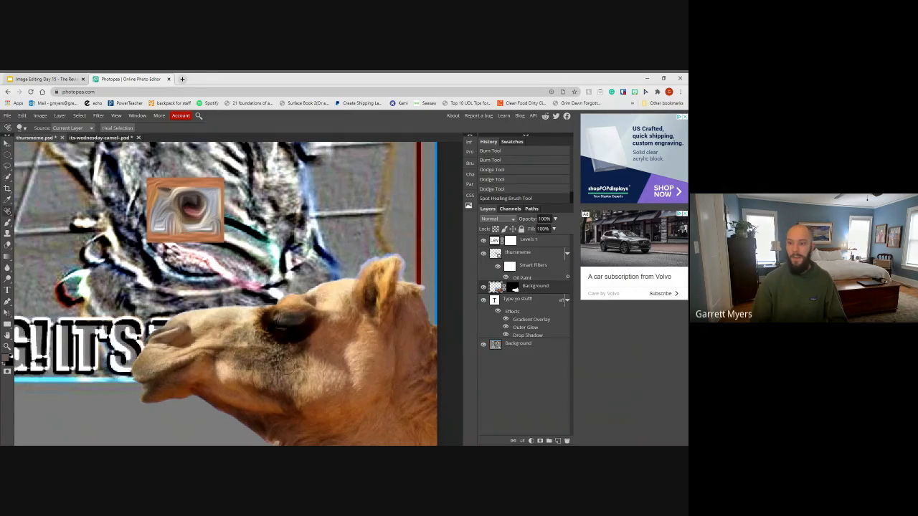
pyautogui.click(274, 363)
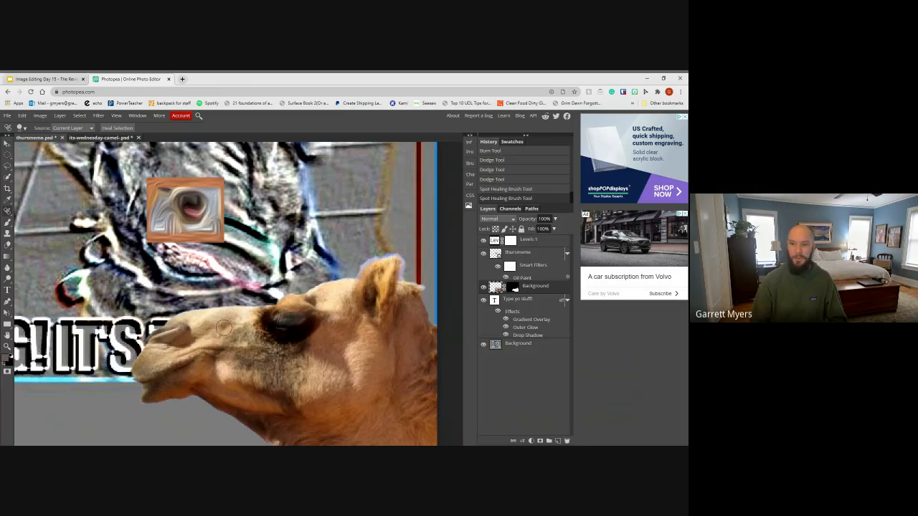
pyautogui.click(223, 327)
pyautogui.click(204, 326)
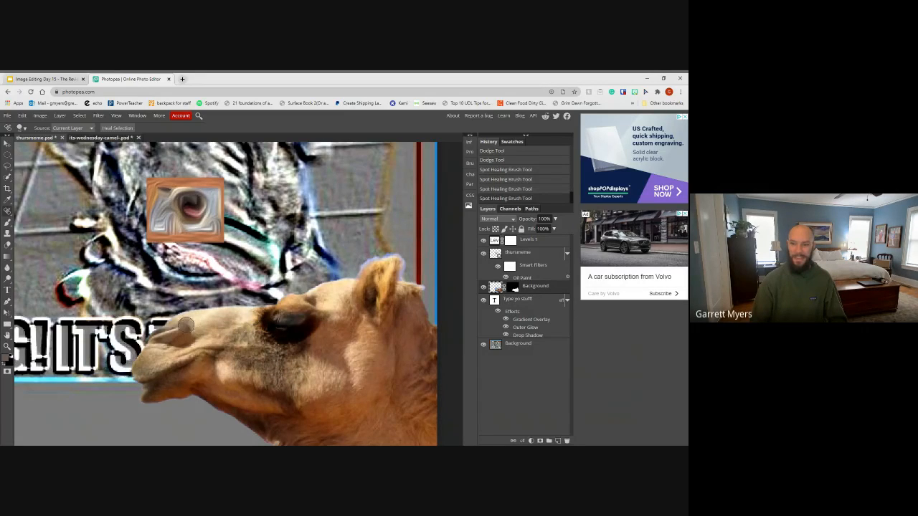
pyautogui.click(186, 325)
pyautogui.click(180, 328)
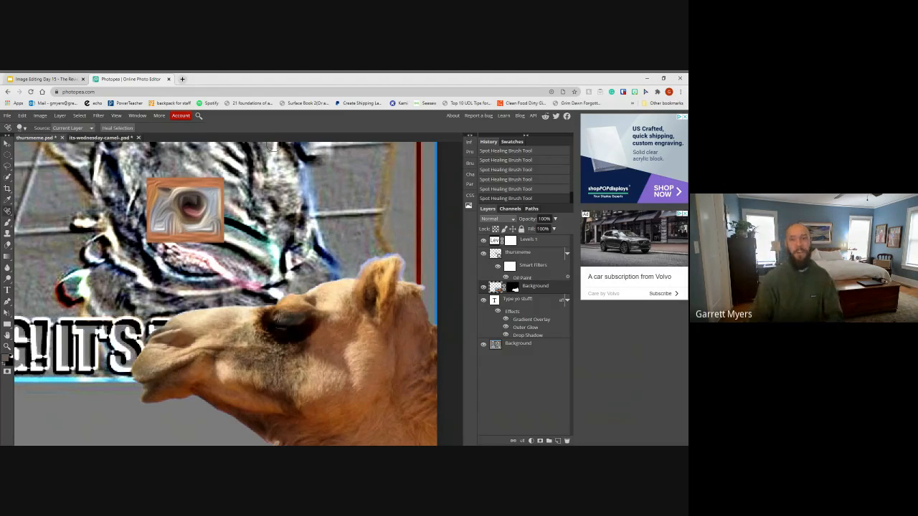
# Switch to the presentation and advance to the Blending Modes slide
pyautogui.click(63, 76)
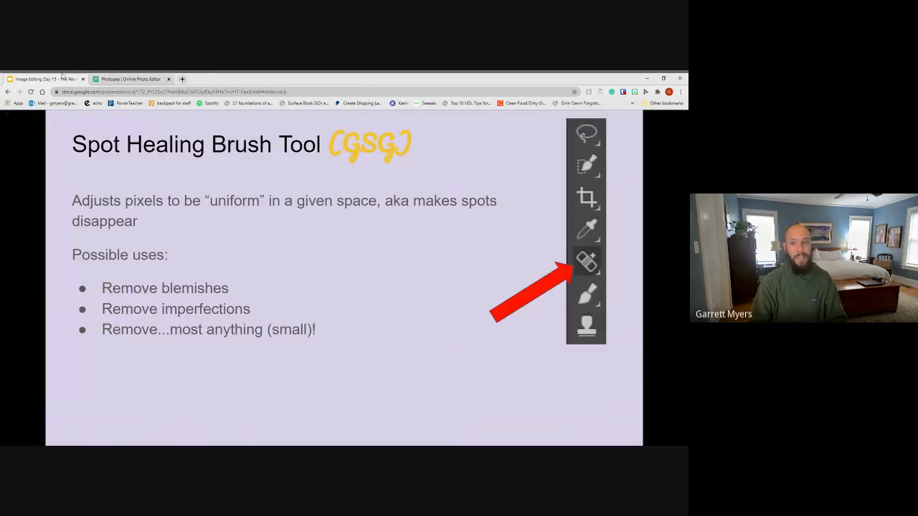
pyautogui.click(273, 251)
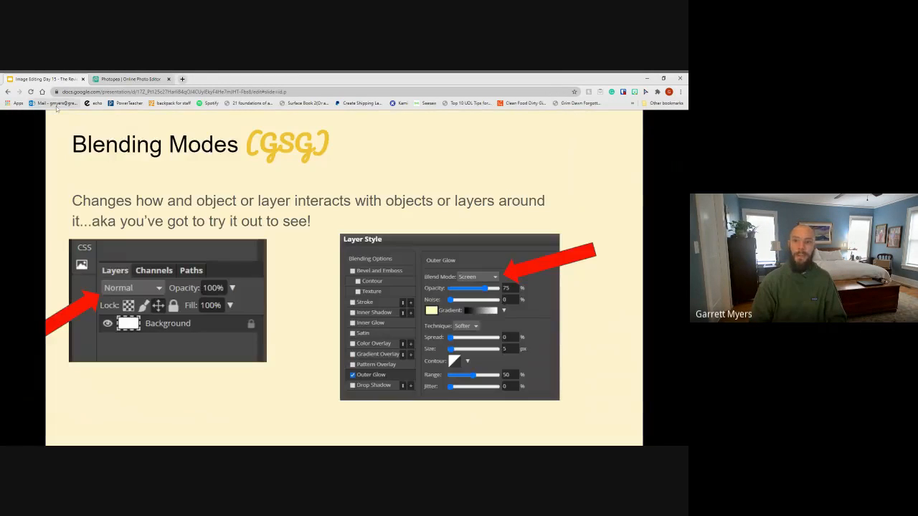
# Return to Photopea and set the camel layer's blending mode to Darken
pyautogui.click(129, 79)
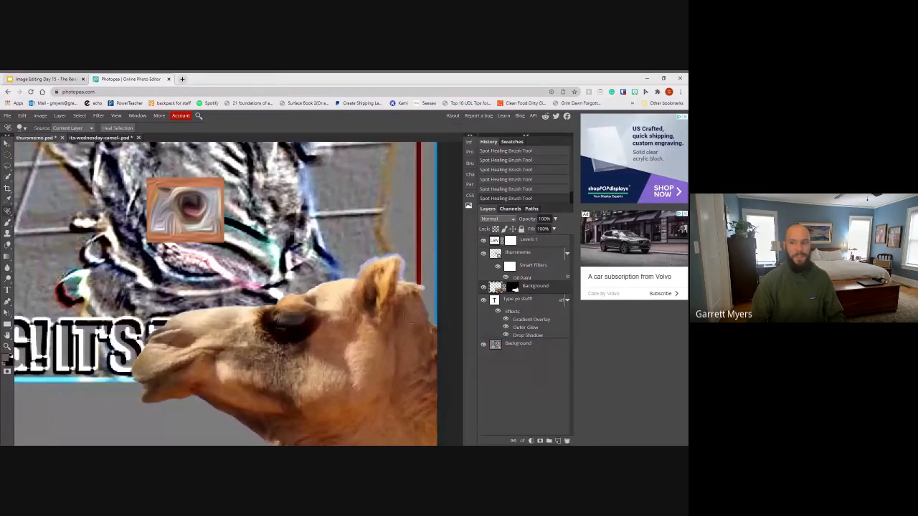
pyautogui.scroll(-2, 345, 318)
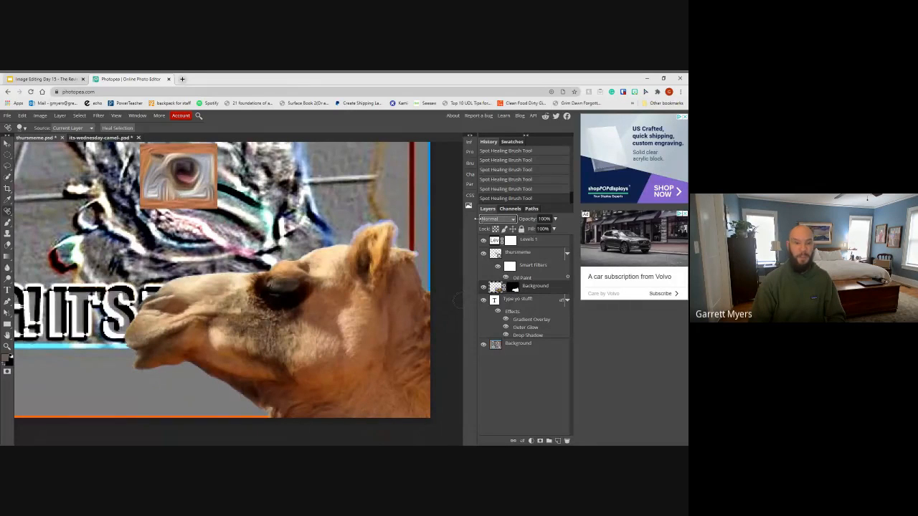
pyautogui.hotkey('shift', 'alt', 'k')
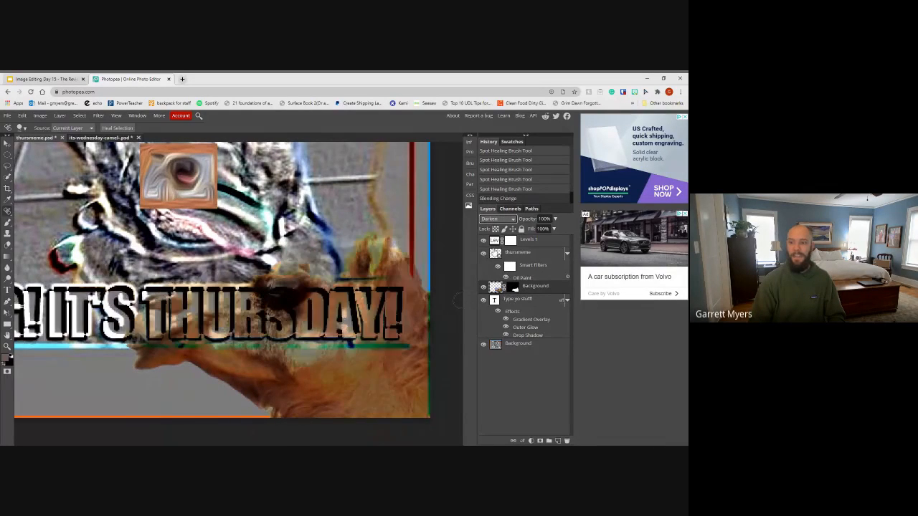
# Try successive blending modes on the camel layer, from Darken through Darker Color, Lighter Color, Soft Light and Divide to Luminosity
pyautogui.hotkey('shift', '+')
pyautogui.hotkey('shift', '+')
pyautogui.hotkey('shift', '+')
pyautogui.hotkey('shift', '+')
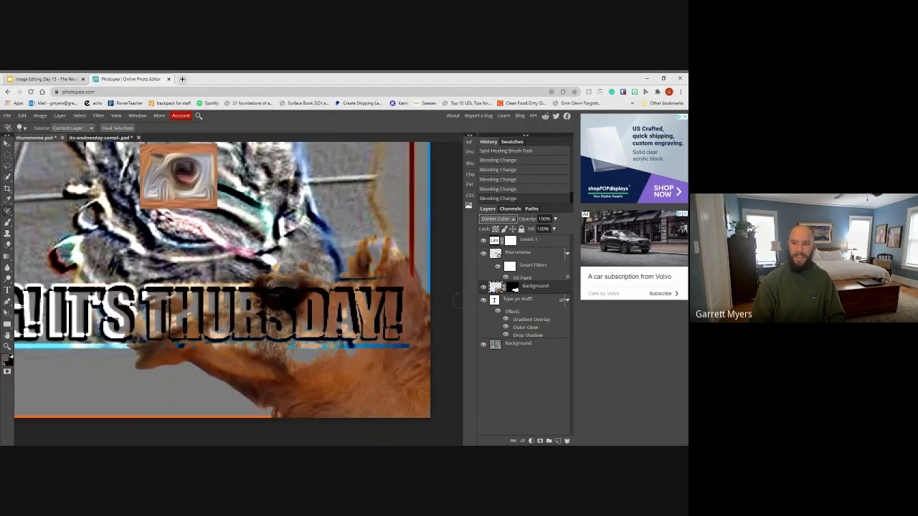
pyautogui.hotkey('shift', '+')
pyautogui.hotkey('shift', '+')
pyautogui.hotkey('shift', '+')
pyautogui.hotkey('shift', '+')
pyautogui.hotkey('shift', '+')
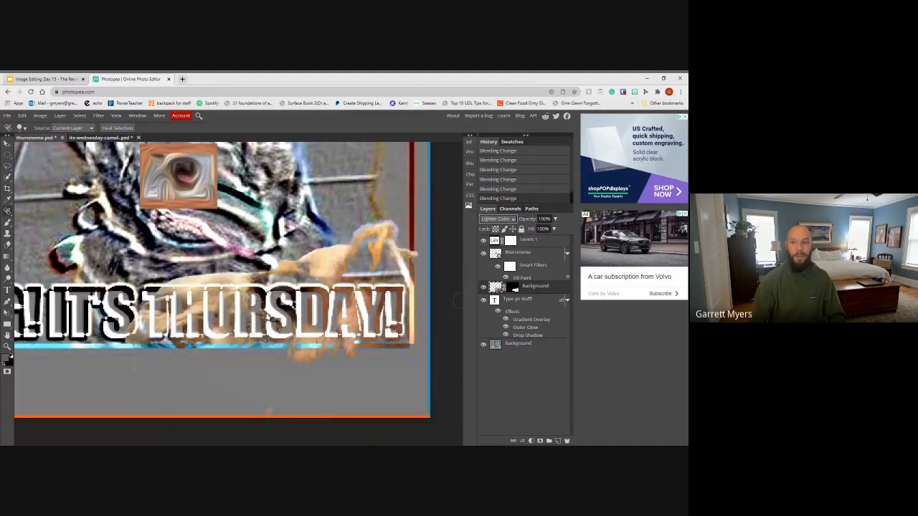
pyautogui.hotkey('shift', '+')
pyautogui.hotkey('shift', '+')
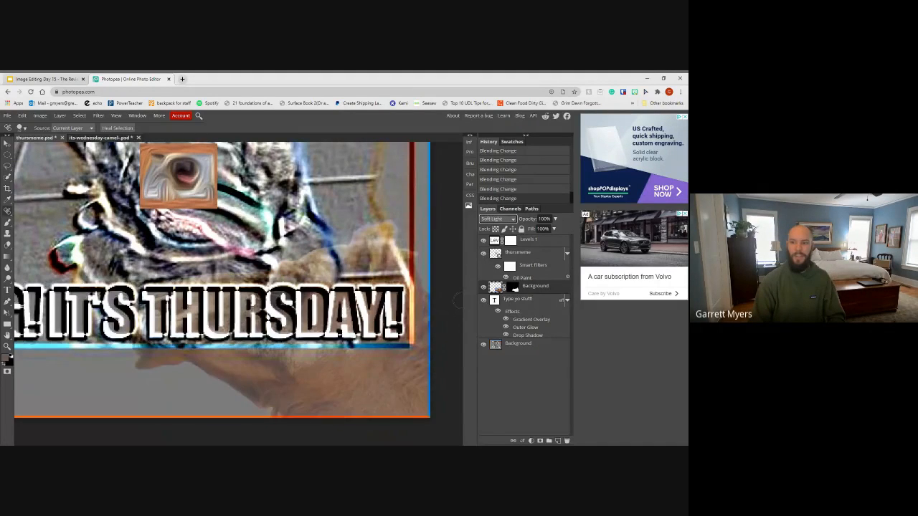
pyautogui.hotkey('shift', '+')
pyautogui.hotkey('shift', '+')
pyautogui.hotkey('shift', '+')
pyautogui.hotkey('shift', '+')
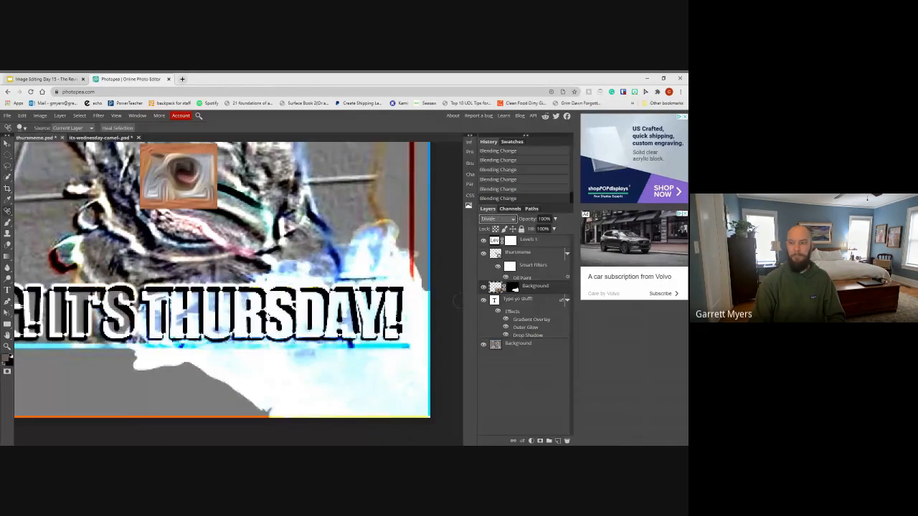
pyautogui.hotkey('shift', '+')
pyautogui.hotkey('shift', '+')
pyautogui.hotkey('shift', '+')
pyautogui.hotkey('shift', '+')
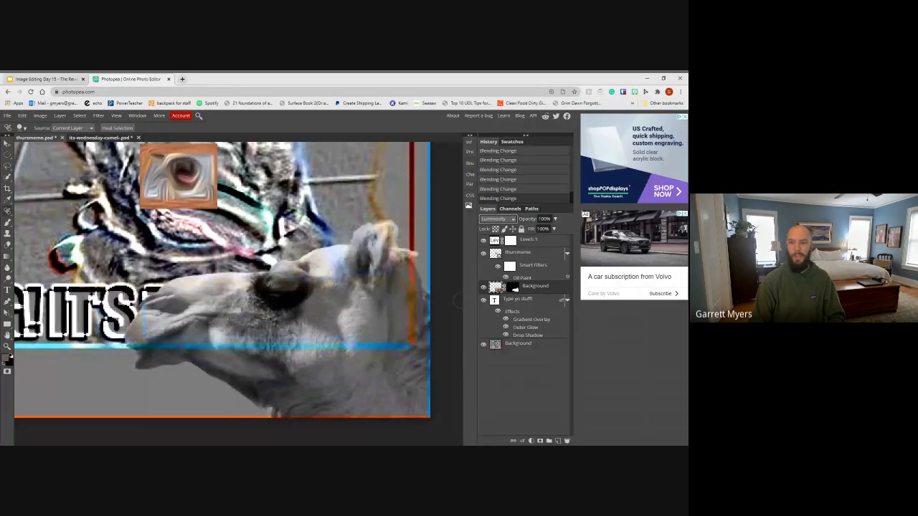
# Go back through the camel layer's blending modes and set it to Linear Light
pyautogui.hotkey('shift', '-')
pyautogui.hotkey('shift', '-')
pyautogui.hotkey('shift', '-')
pyautogui.hotkey('shift', '-')
pyautogui.hotkey('shift', '-')
pyautogui.hotkey('shift', '-')
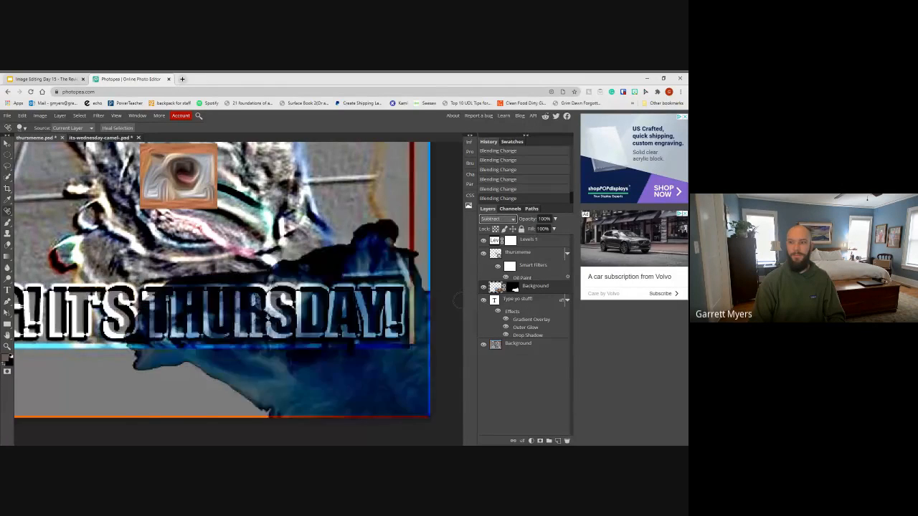
pyautogui.hotkey('shift', '-')
pyautogui.hotkey('shift', '-')
pyautogui.hotkey('shift', '-')
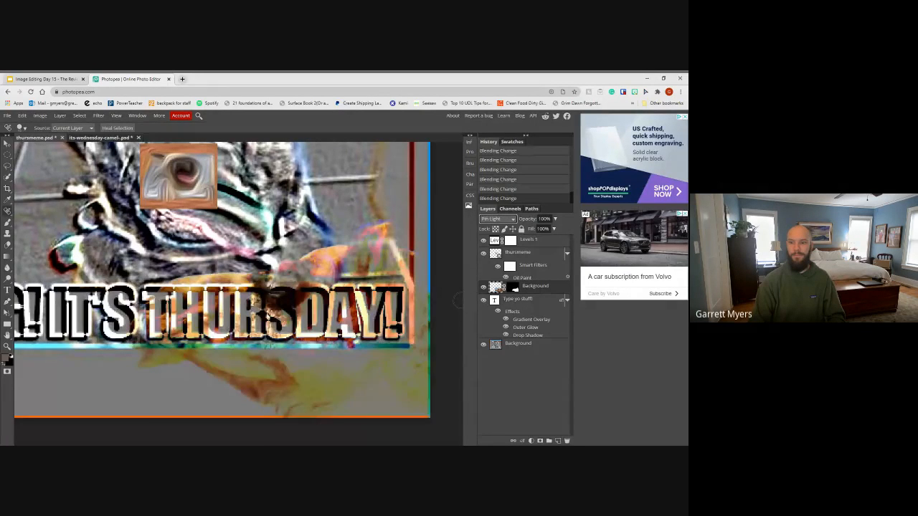
pyautogui.hotkey('shift', '-')
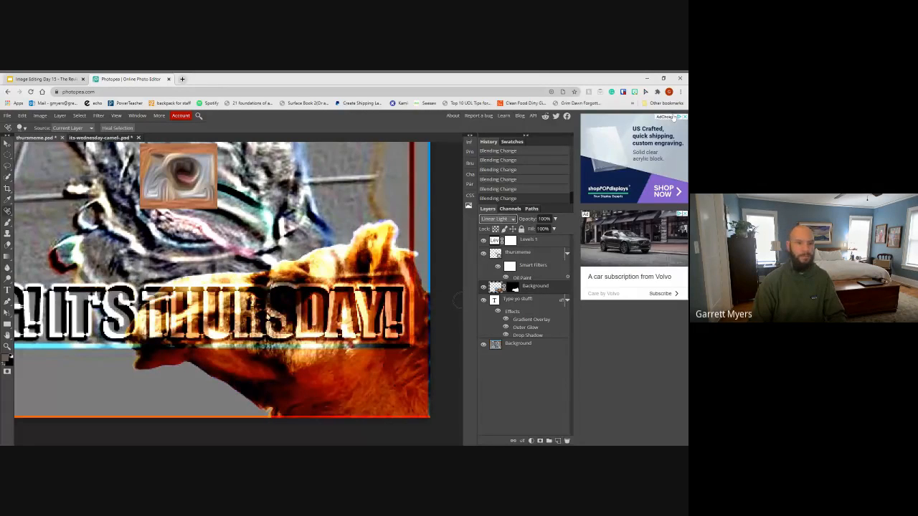
# Fit the whole meme in view and toggle the camel layer's visibility off and on to compare
pyautogui.hotkey('ctrl', '0')
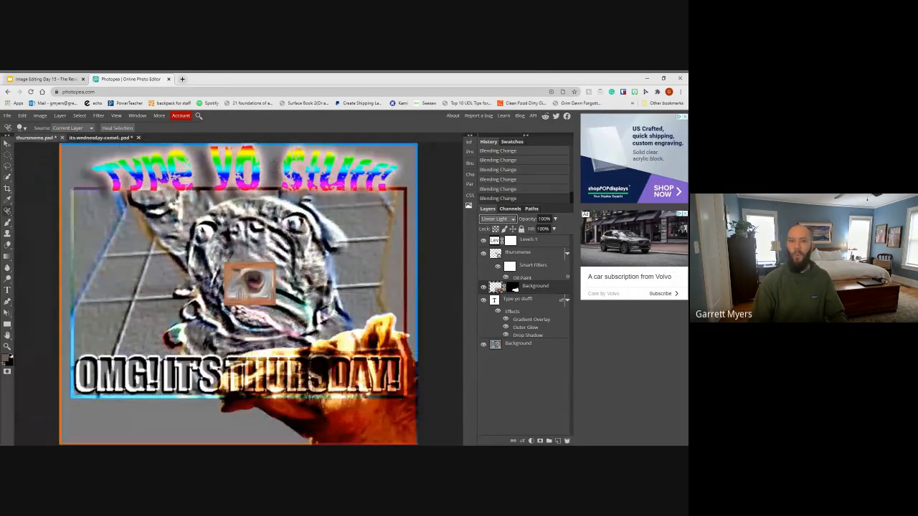
pyautogui.press('v')
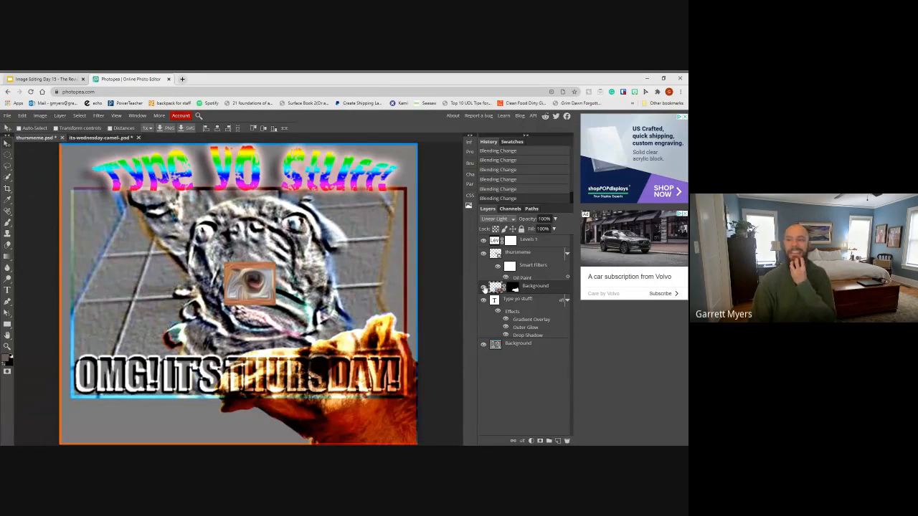
pyautogui.click(484, 287)
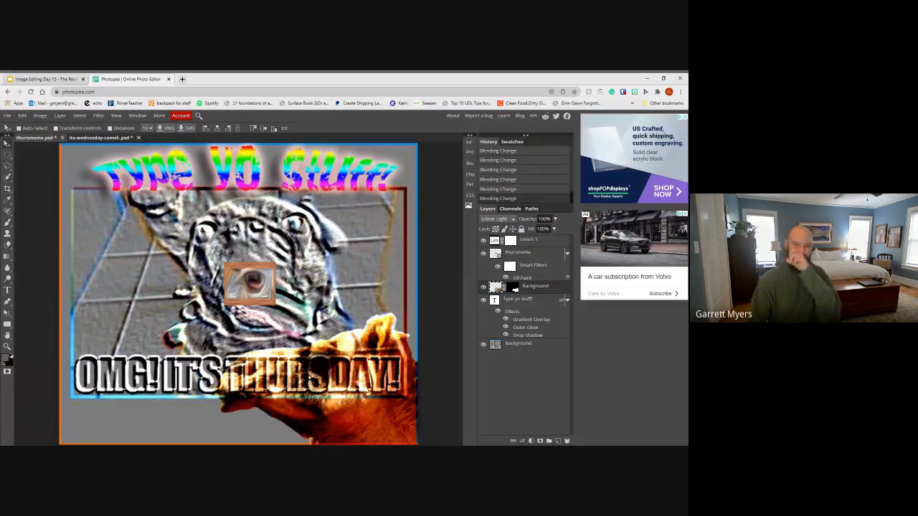
pyautogui.click(484, 287)
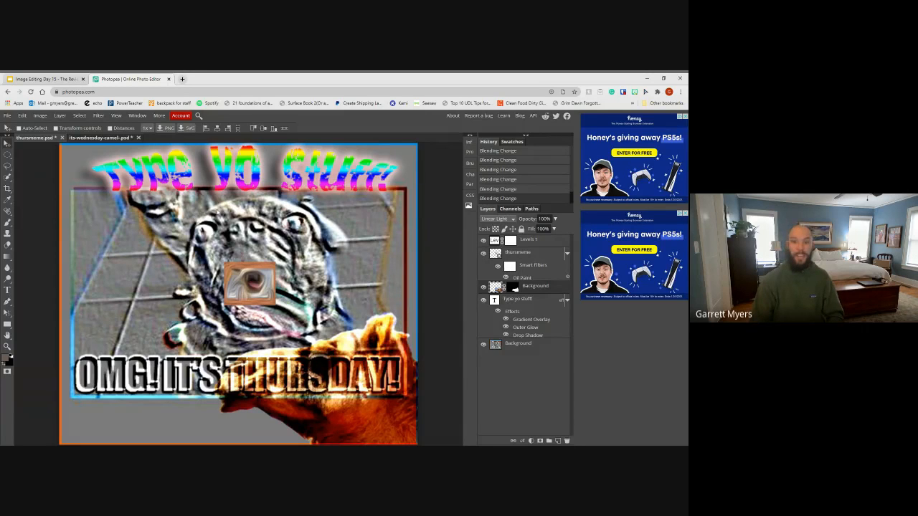
# Cycle through the blend modes of the "Type yo stuff!" text layer's Gradient Overlay and set it to Saturation
pyautogui.doubleClick(513, 313)
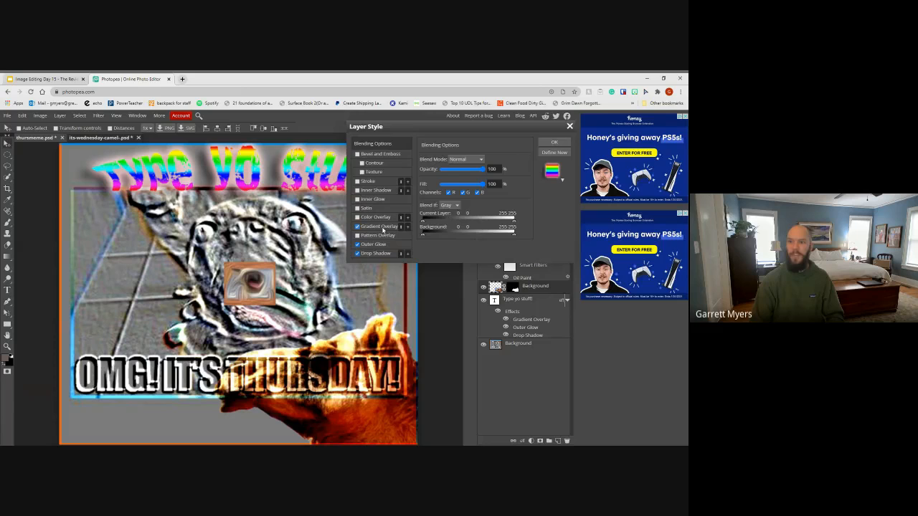
pyautogui.click(382, 227)
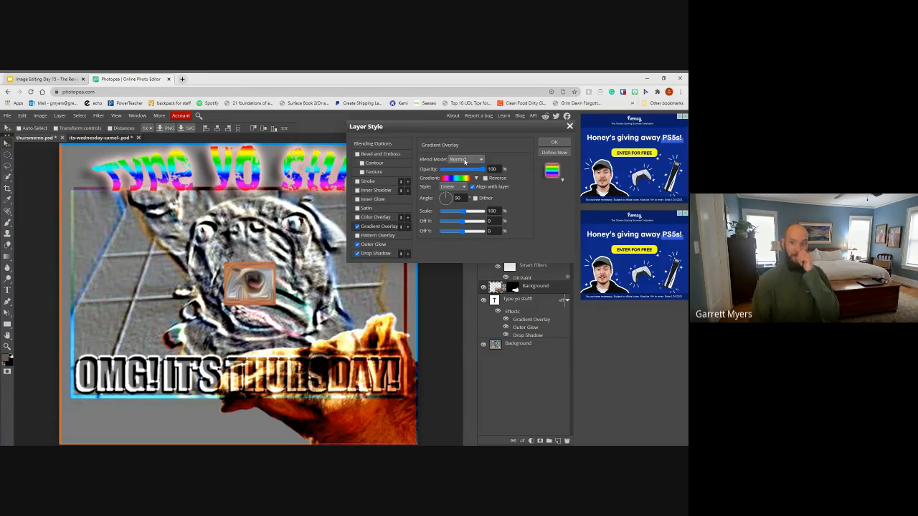
pyautogui.press('Down')
pyautogui.press('Down')
pyautogui.press('Down')
pyautogui.press('Down')
pyautogui.press('Down')
pyautogui.press('Down')
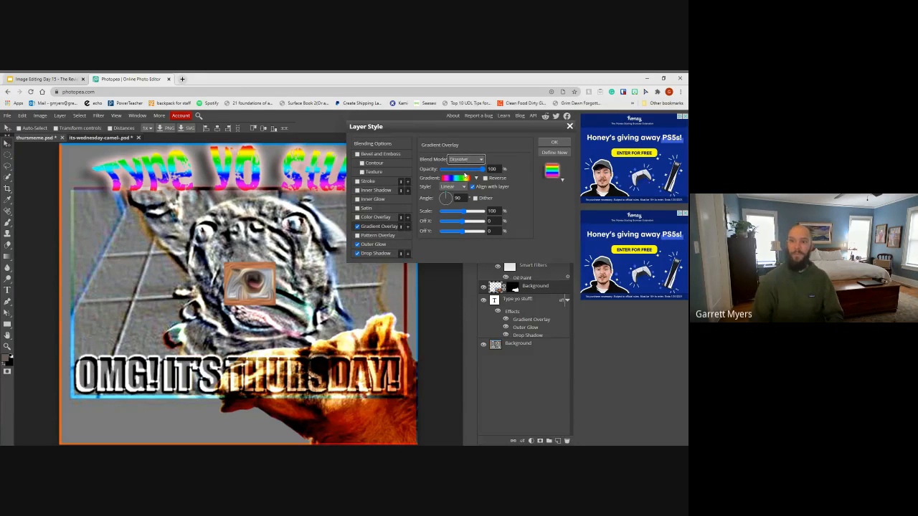
pyautogui.press('Down')
pyautogui.press('Down')
pyautogui.press('Down')
pyautogui.press('Down')
pyautogui.press('Down')
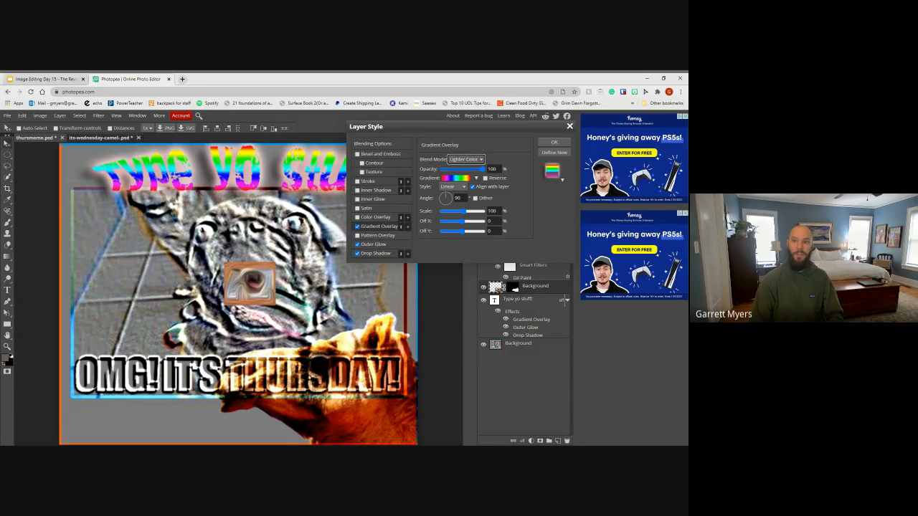
pyautogui.press('Down')
pyautogui.press('Down')
pyautogui.press('Down')
pyautogui.press('Down')
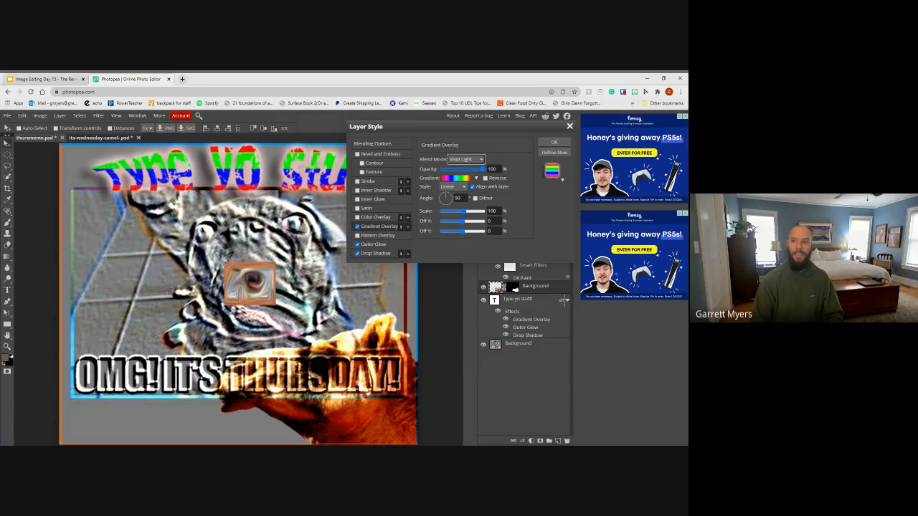
pyautogui.press('Down')
pyautogui.press('Down')
pyautogui.press('Down')
pyautogui.press('Down')
pyautogui.press('Down')
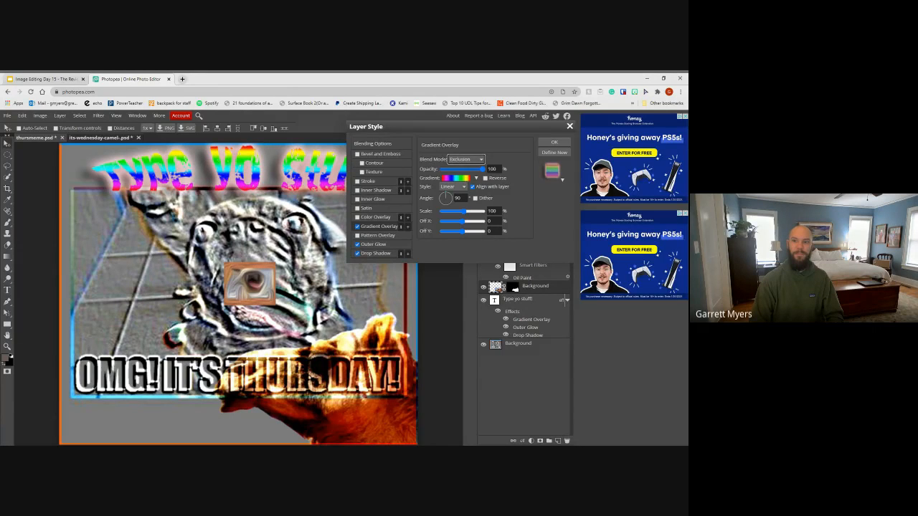
pyautogui.press('Down')
pyautogui.press('Down')
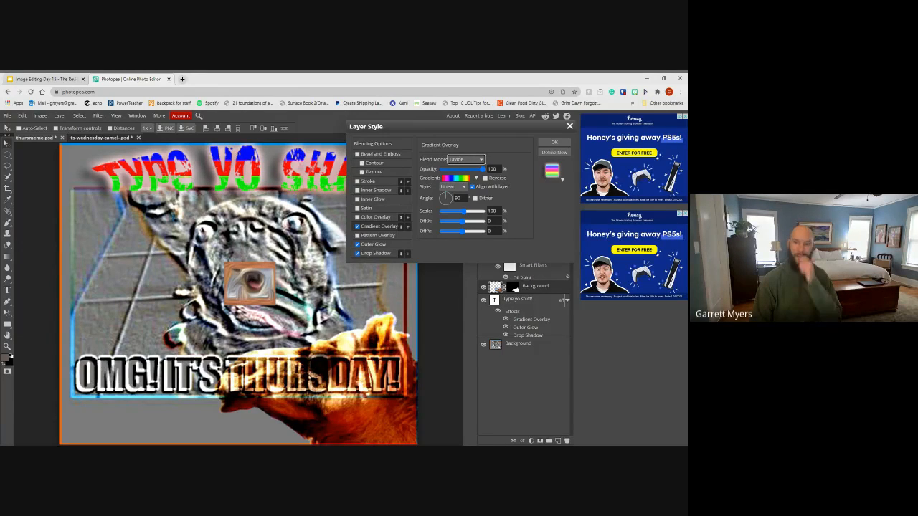
pyautogui.press('Down')
pyautogui.press('Down')
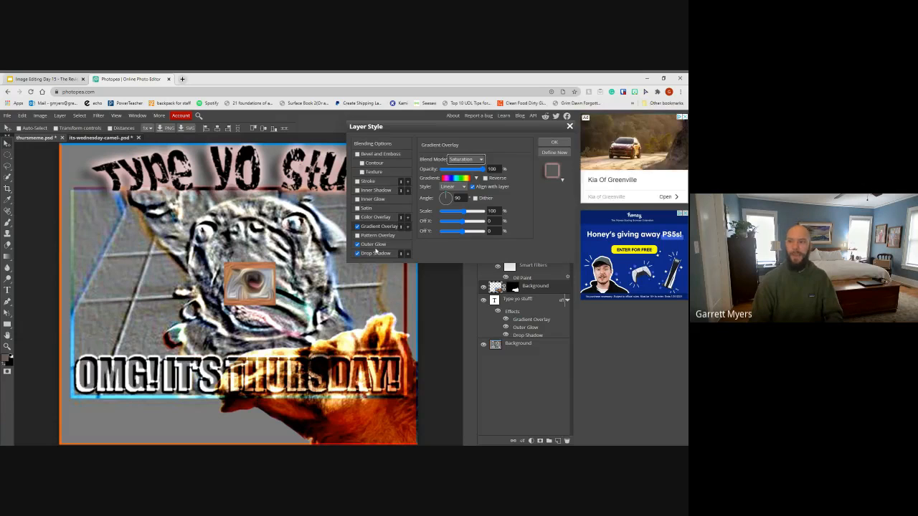
# Try Lighter Color, Darken and Dissolve for the text's Outer Glow, set its blend mode to Color Dodge, and apply the layer style
pyautogui.click(373, 245)
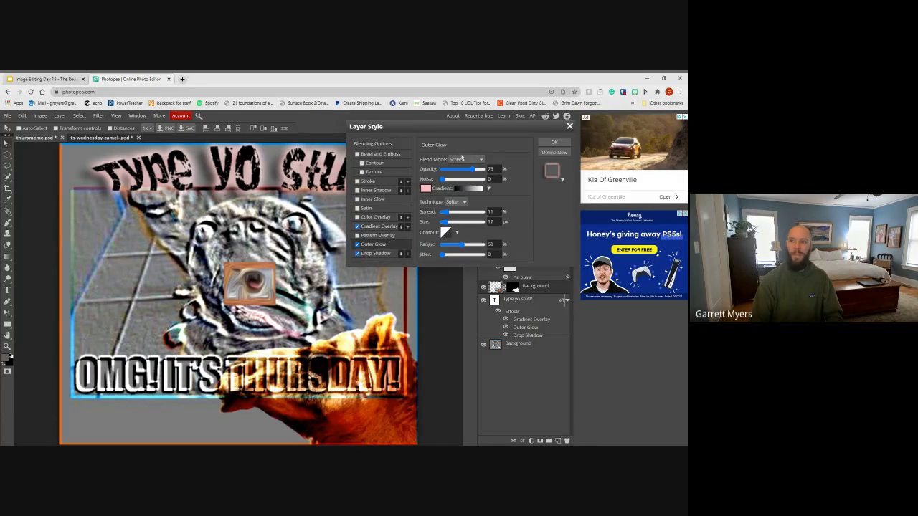
pyautogui.scroll(-1, 462, 159)
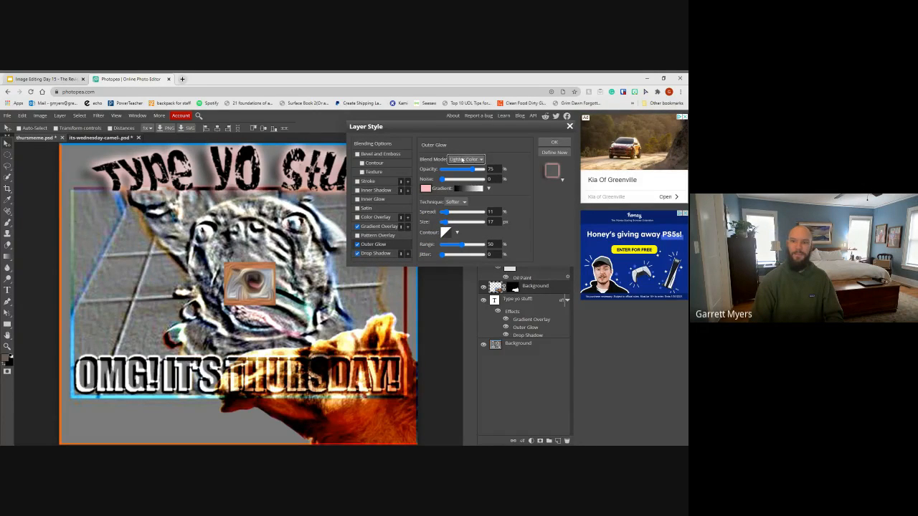
pyautogui.scroll(-1, 462, 160)
pyautogui.click(458, 170)
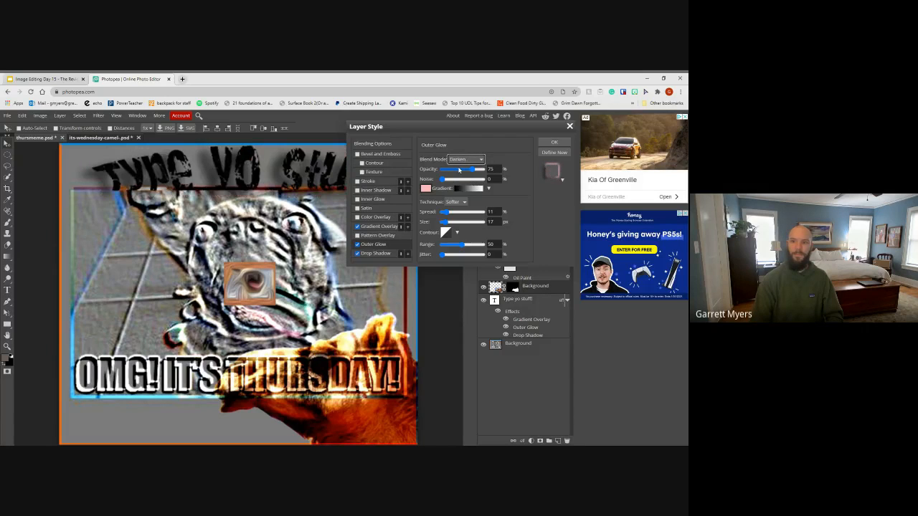
pyautogui.press('Up')
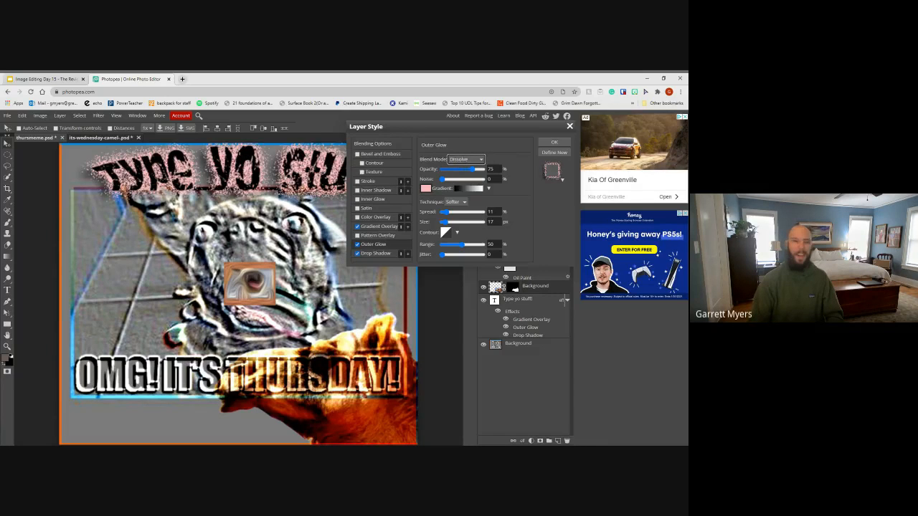
pyautogui.press('Down')
pyautogui.press('Down')
pyautogui.press('Down')
pyautogui.press('Down')
pyautogui.press('Down')
pyautogui.press('Down')
pyautogui.press('Down')
pyautogui.press('Down')
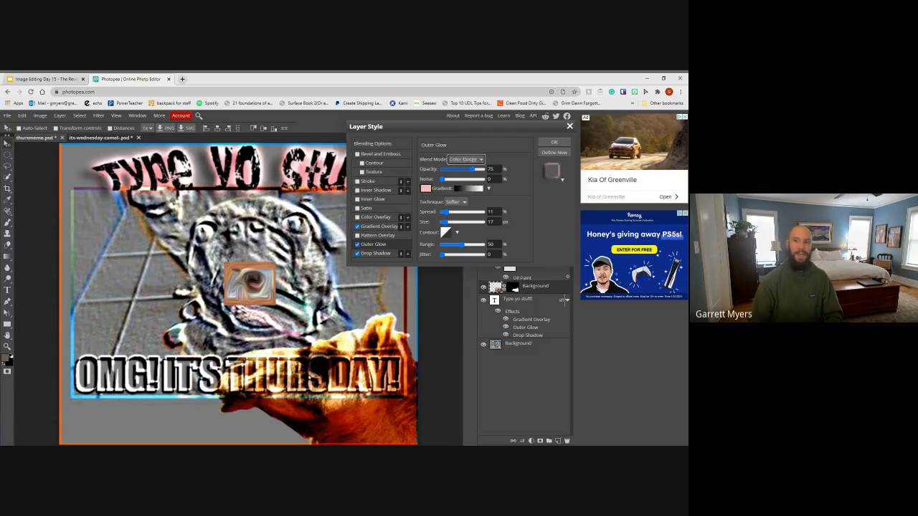
pyautogui.press('Down')
pyautogui.press('Up')
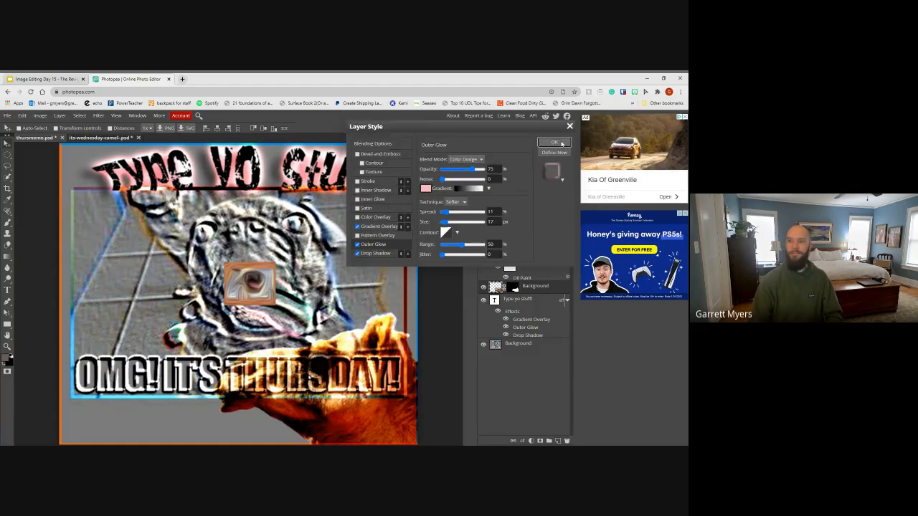
pyautogui.click(554, 142)
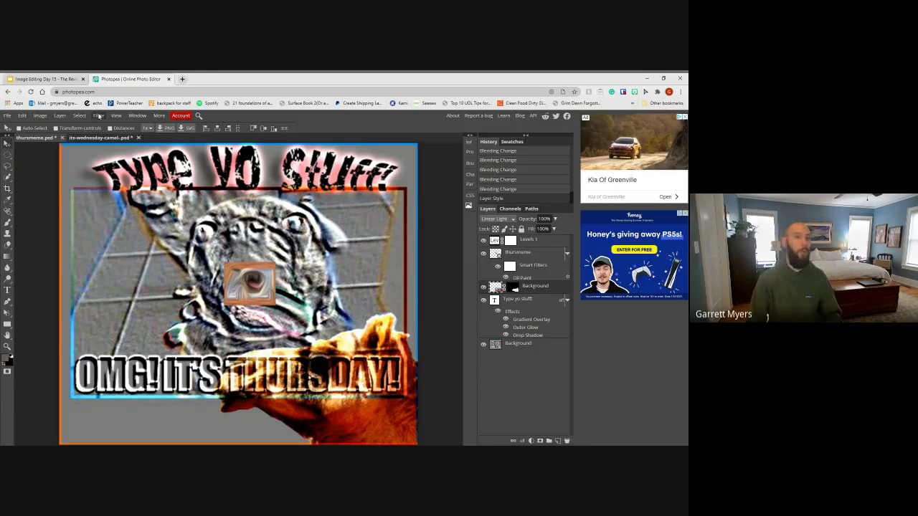
# Switch to the presentation, advance to the Shape Tool(s) slide, and return to Photopea
pyautogui.click(48, 79)
pyautogui.click(167, 210)
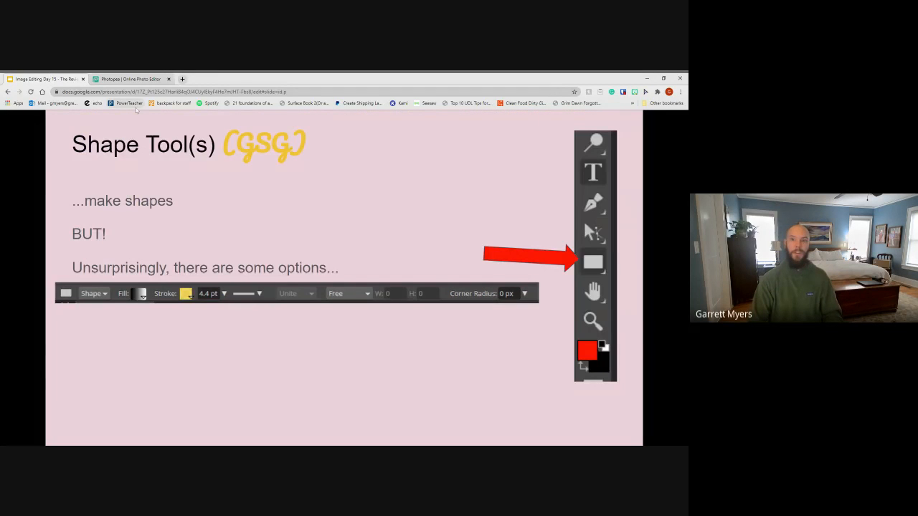
pyautogui.click(129, 79)
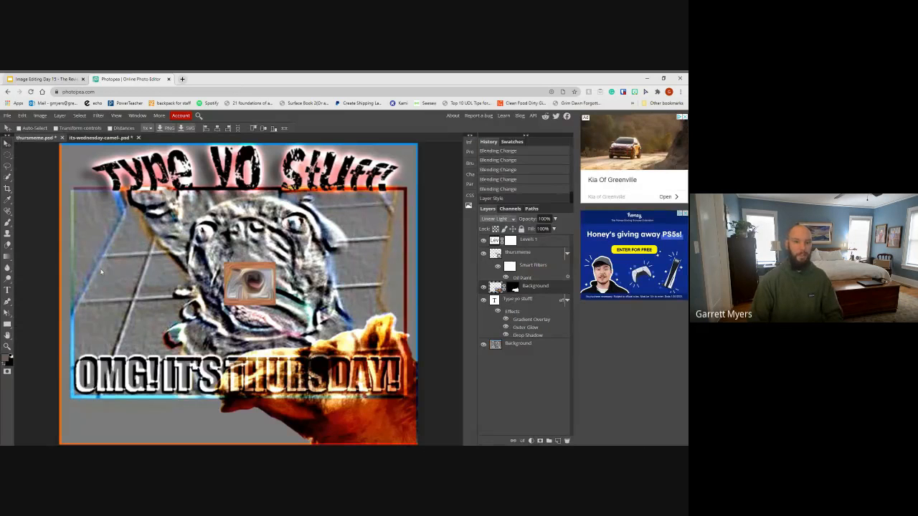
# Draw a red four-sided polygon over the upper-left of the meme with the Parametric Shape tool, and undo it
pyautogui.click(7, 324)
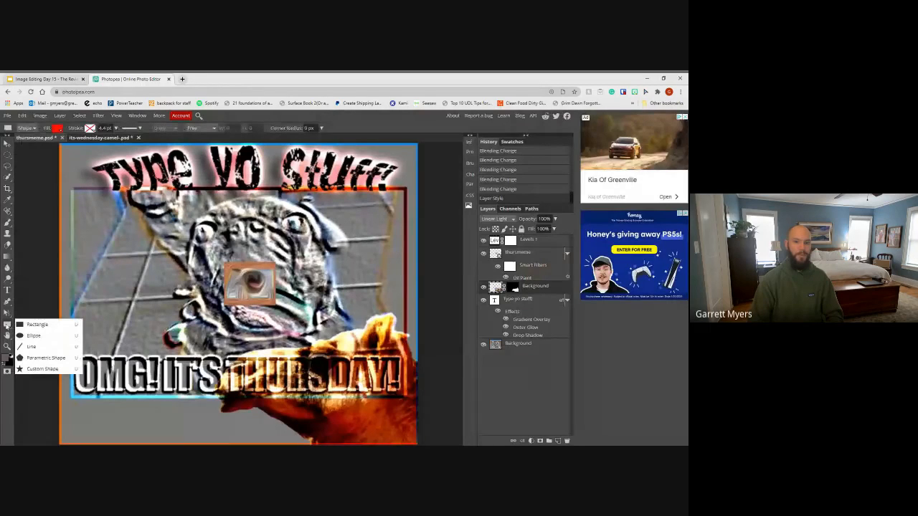
pyautogui.click(44, 358)
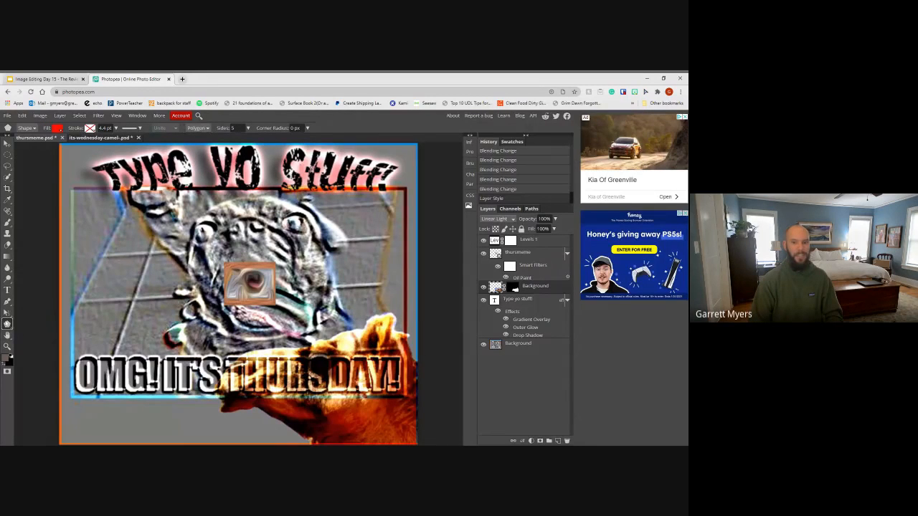
pyautogui.click(7, 324)
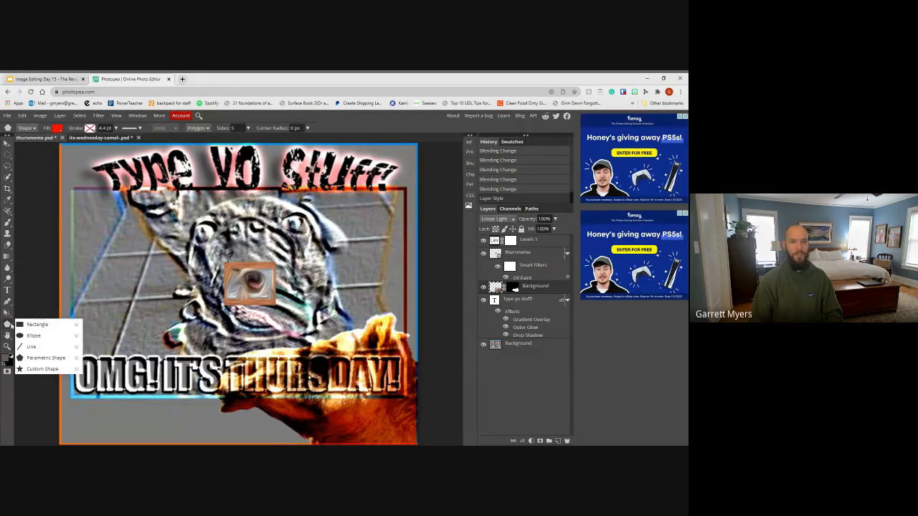
pyautogui.click(43, 358)
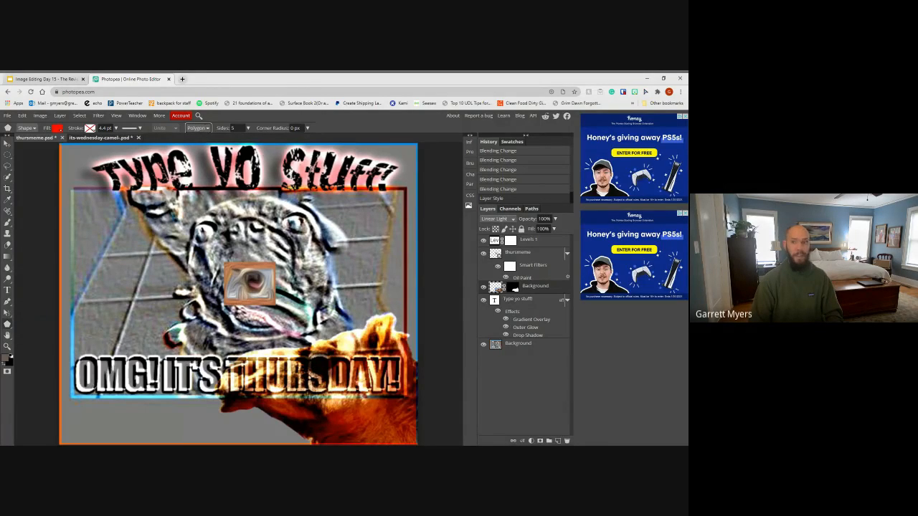
pyautogui.click(247, 129)
pyautogui.moveTo(222, 139); pyautogui.dragTo(218, 139)
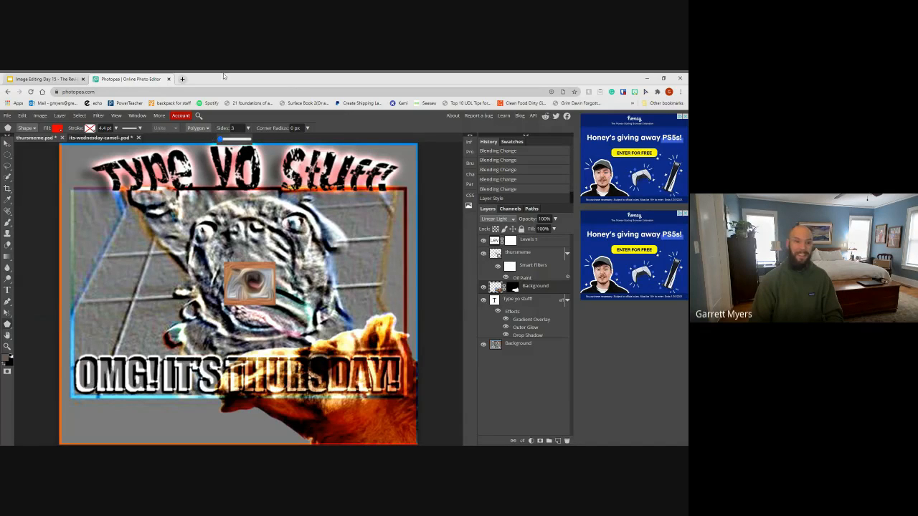
pyautogui.click(222, 140)
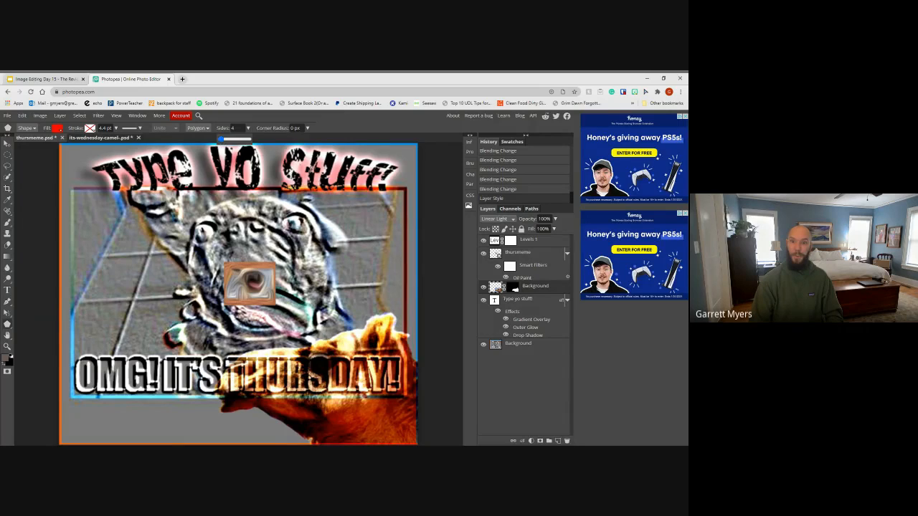
pyautogui.moveTo(123, 215); pyautogui.dragTo(195, 248)
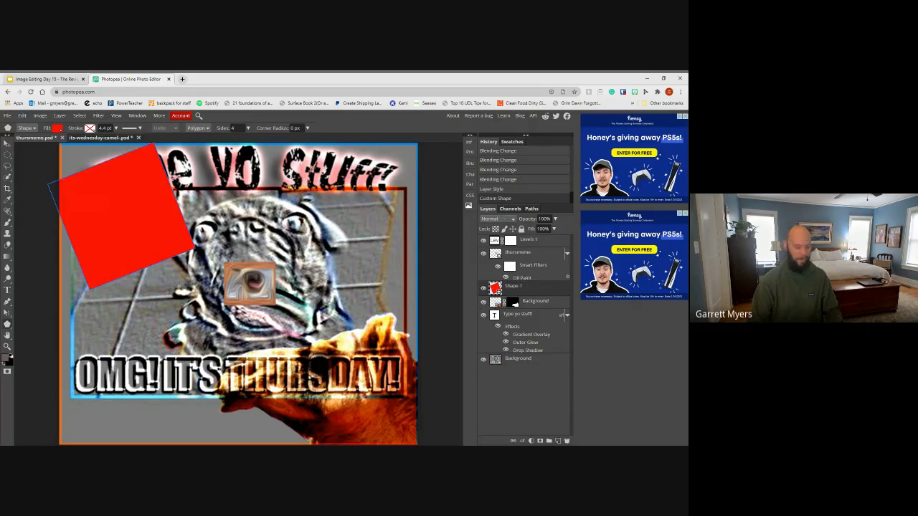
pyautogui.hotkey('ctrl', 'z')
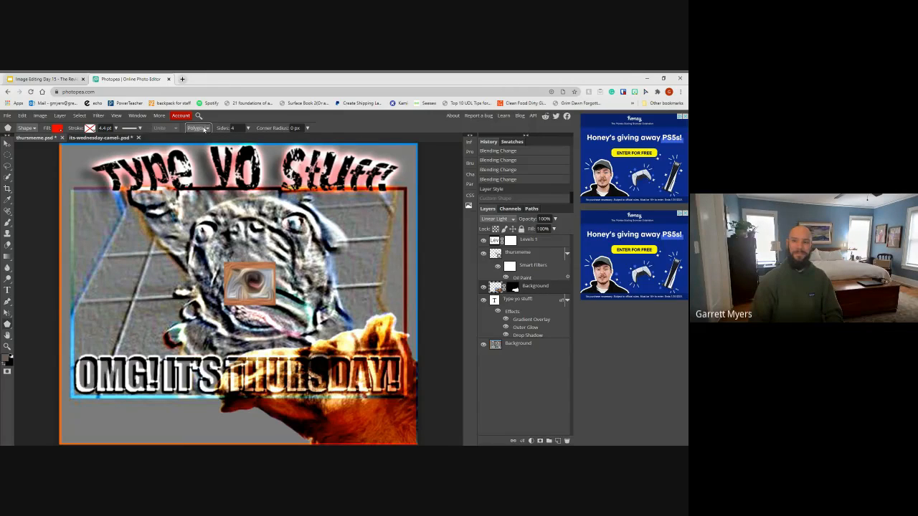
# Switch the parametric shape to Star, try drawing a four-pointed and a six-pointed red star, and undo each
pyautogui.click(211, 147)
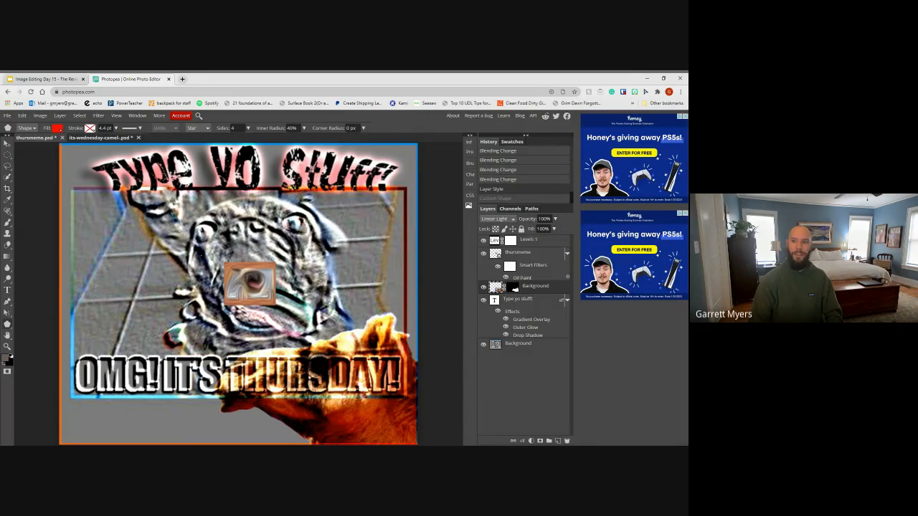
pyautogui.moveTo(202, 255); pyautogui.dragTo(198, 311)
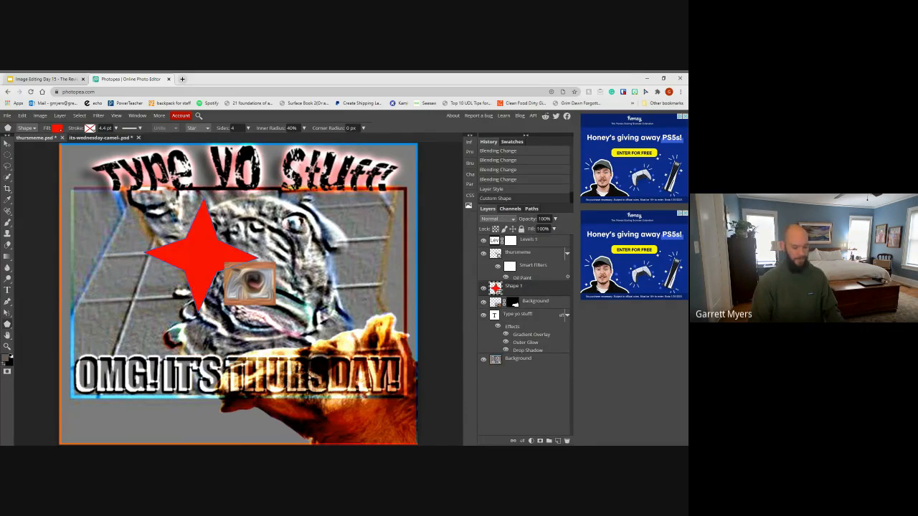
pyautogui.hotkey('ctrl', 'z')
pyautogui.click(248, 128)
pyautogui.moveTo(227, 139); pyautogui.dragTo(225, 140)
pyautogui.moveTo(155, 246); pyautogui.dragTo(201, 286)
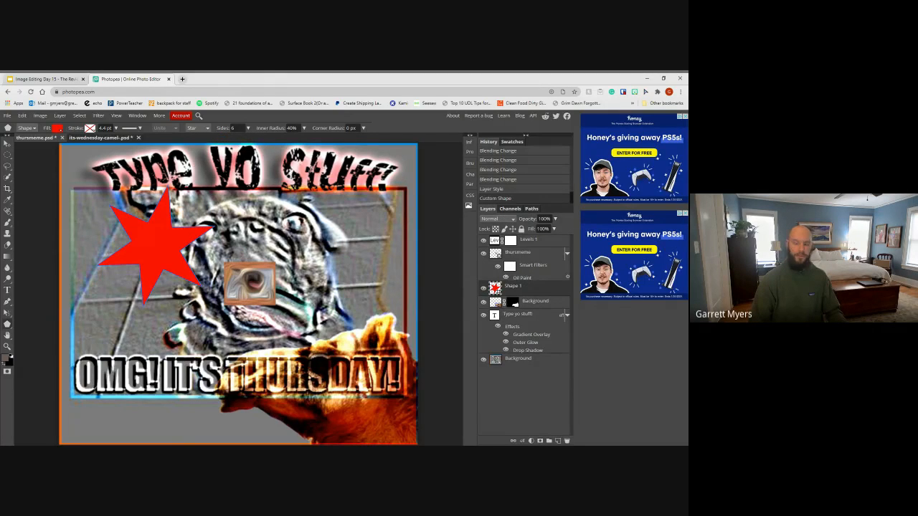
pyautogui.hotkey('ctrl', 'z')
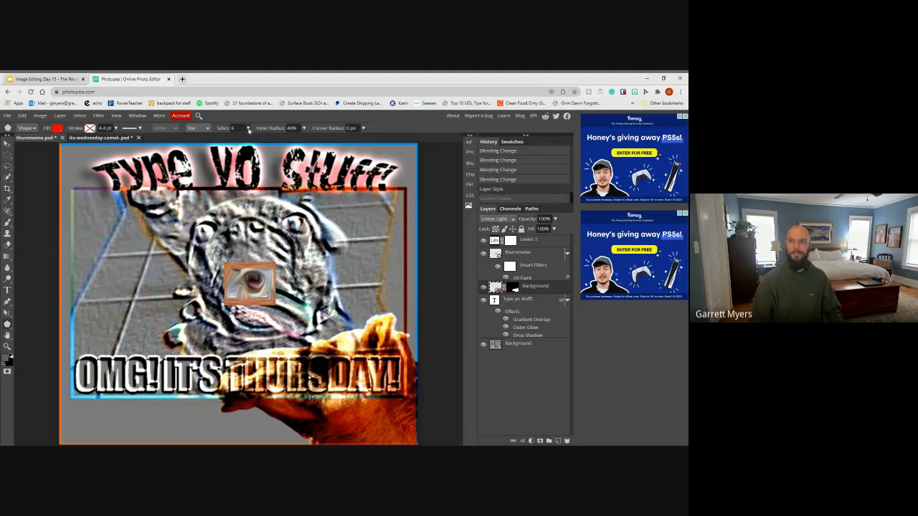
# Try six-pointed stars with a 17% inner radius, the second with an 18 px corner radius, and undo both
pyautogui.click(304, 127)
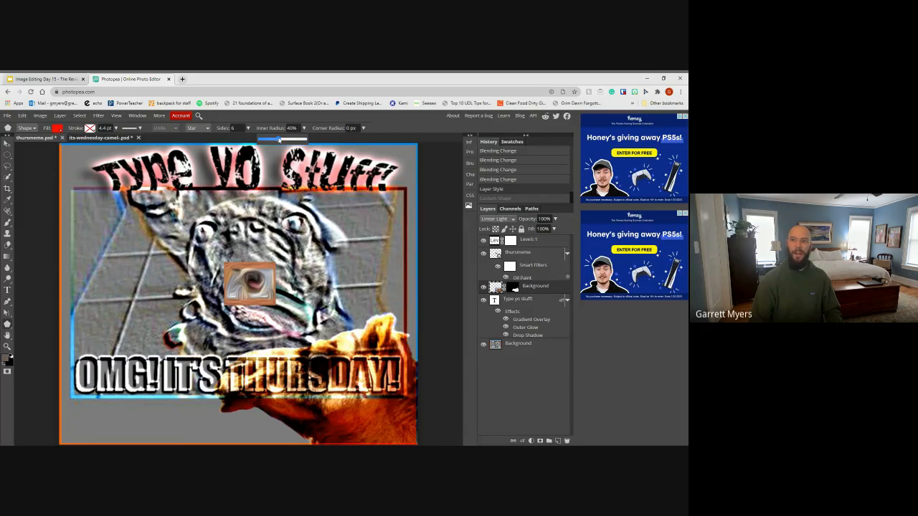
pyautogui.moveTo(279, 140); pyautogui.dragTo(266, 140)
pyautogui.moveTo(185, 241); pyautogui.dragTo(283, 261)
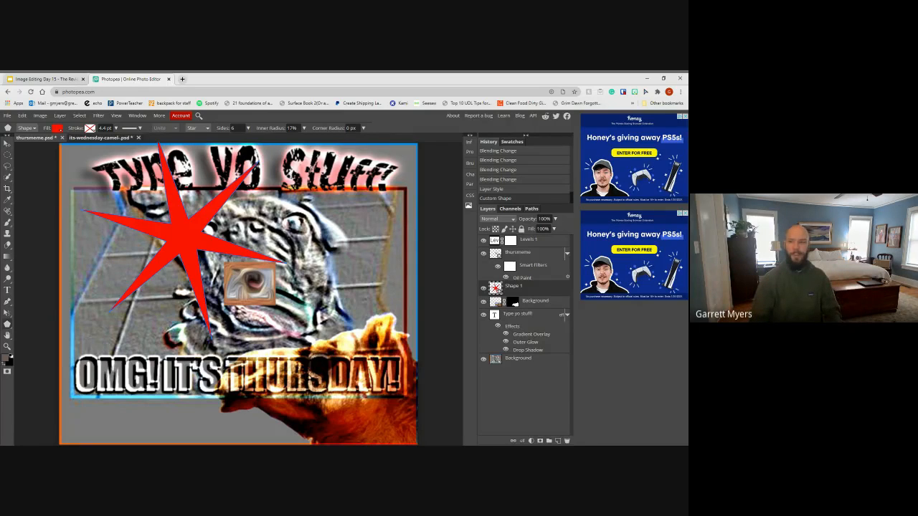
pyautogui.click(364, 128)
pyautogui.moveTo(313, 141); pyautogui.dragTo(337, 141)
pyautogui.moveTo(298, 243); pyautogui.dragTo(370, 285)
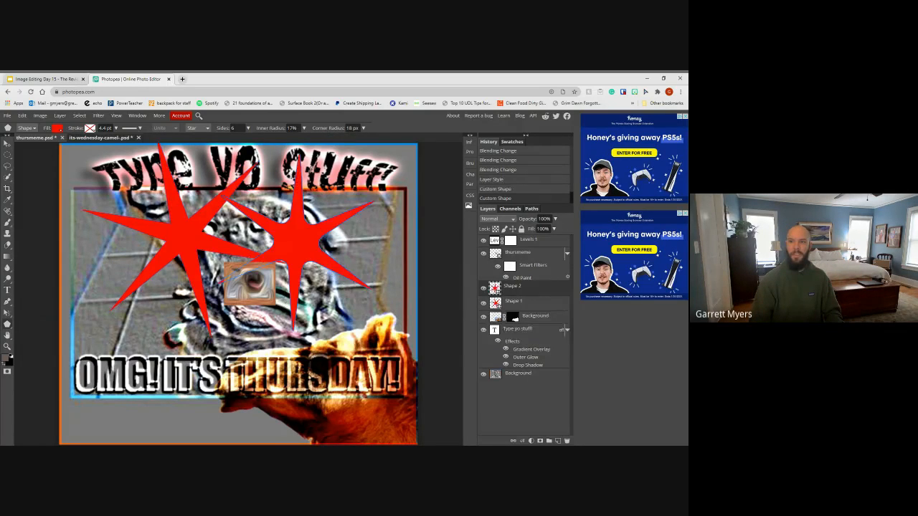
pyautogui.hotkey('ctrl', 'z')
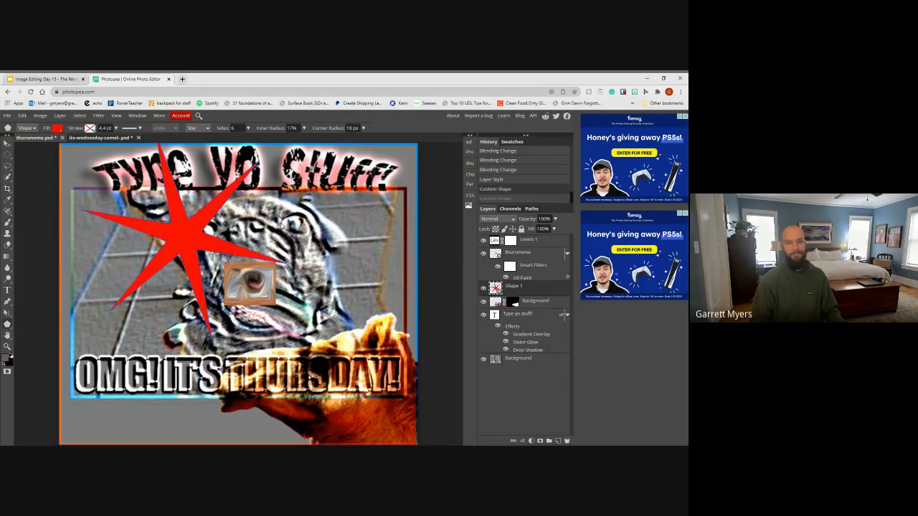
pyautogui.hotkey('ctrl', 'z')
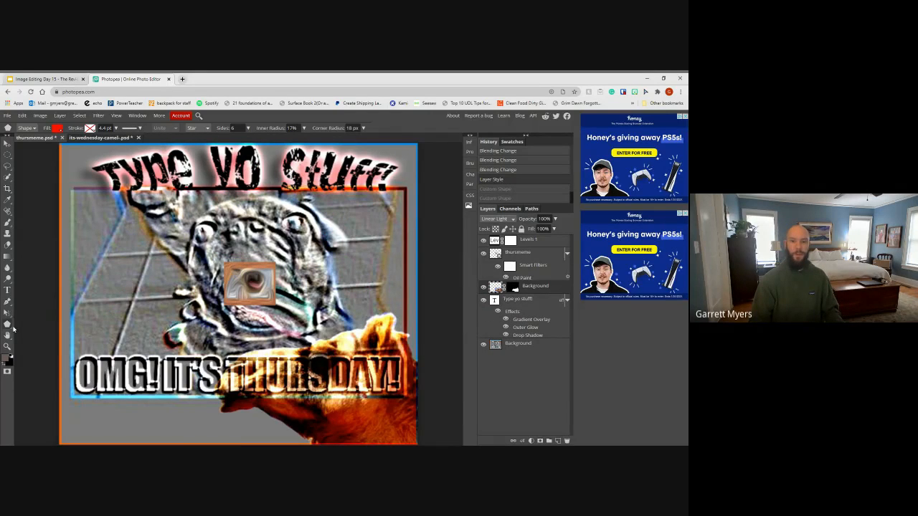
# Draw a plain rectangle over the lower middle of the meme with the Rectangle shape tool and undo it
pyautogui.rightClick(8, 324)
pyautogui.click(34, 330)
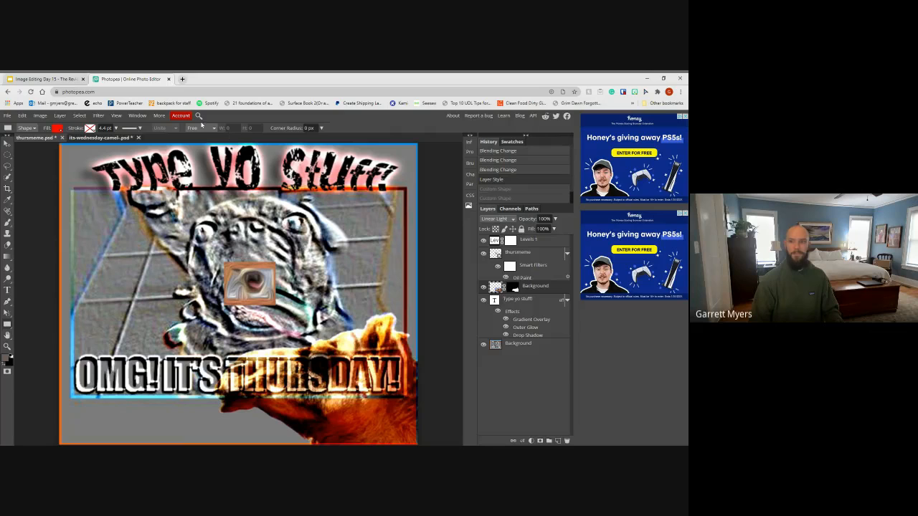
pyautogui.moveTo(151, 272)
pyautogui.mouseDown()
pyautogui.moveTo(238, 291)
pyautogui.moveTo(276, 335)
pyautogui.moveTo(278, 362)
pyautogui.mouseUp()
pyautogui.hotkey('ctrl', 'z')
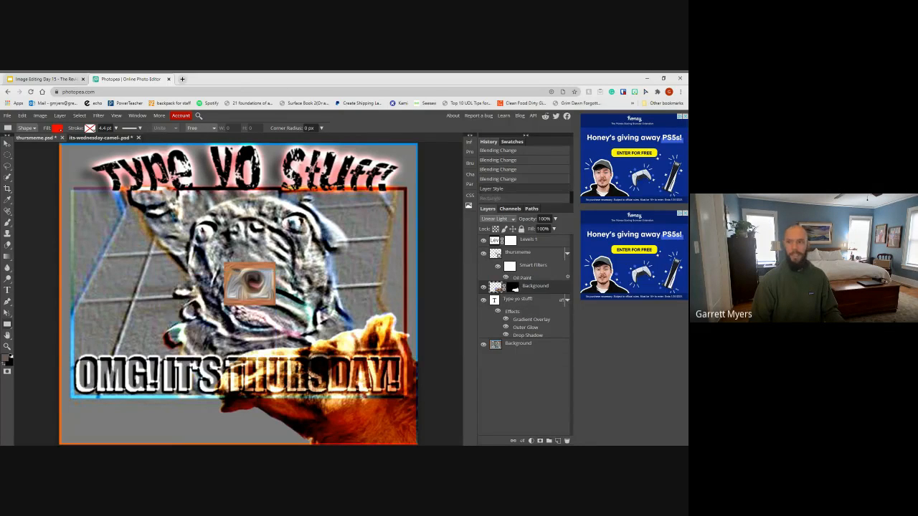
# Set the rectangle's corner radius to 29 px, draw two rounded red rectangles over the pug, and undo both
pyautogui.click(321, 128)
pyautogui.moveTo(283, 140); pyautogui.dragTo(290, 140)
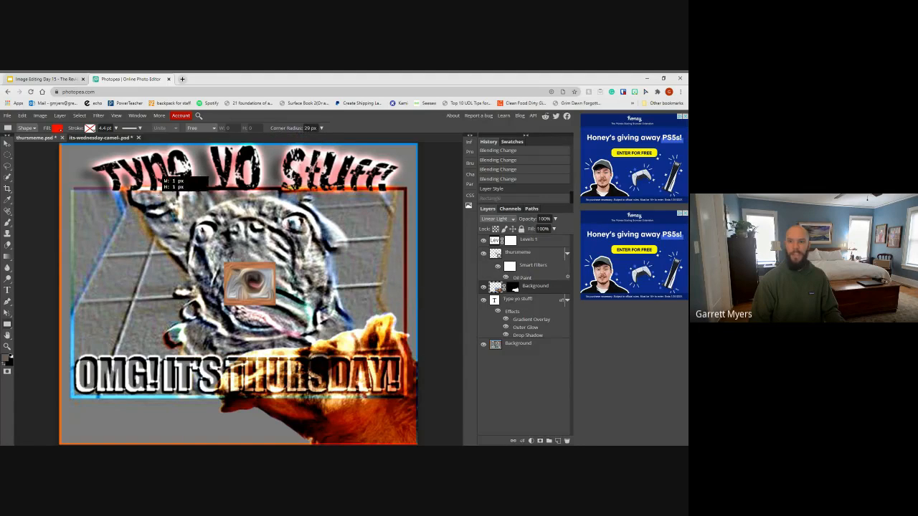
pyautogui.moveTo(160, 195)
pyautogui.mouseDown()
pyautogui.moveTo(264, 244)
pyautogui.moveTo(266, 253)
pyautogui.mouseUp()
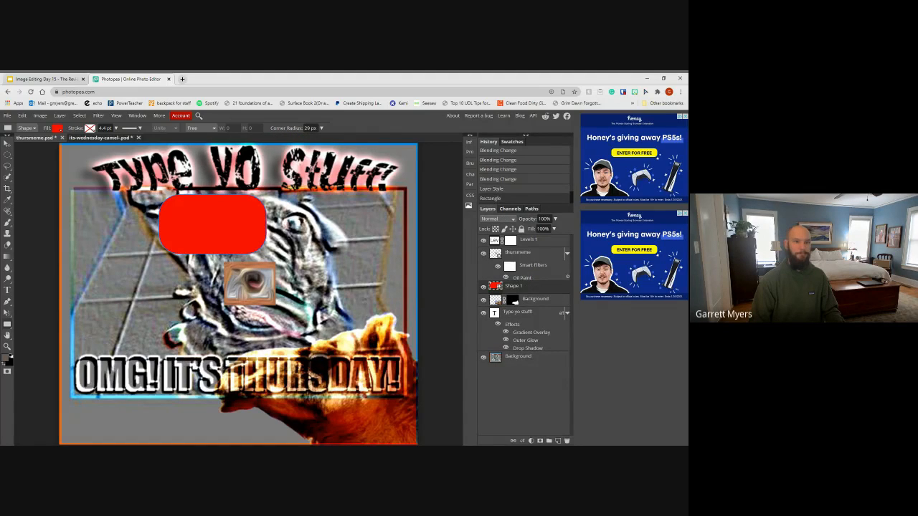
pyautogui.moveTo(276, 208); pyautogui.dragTo(390, 277)
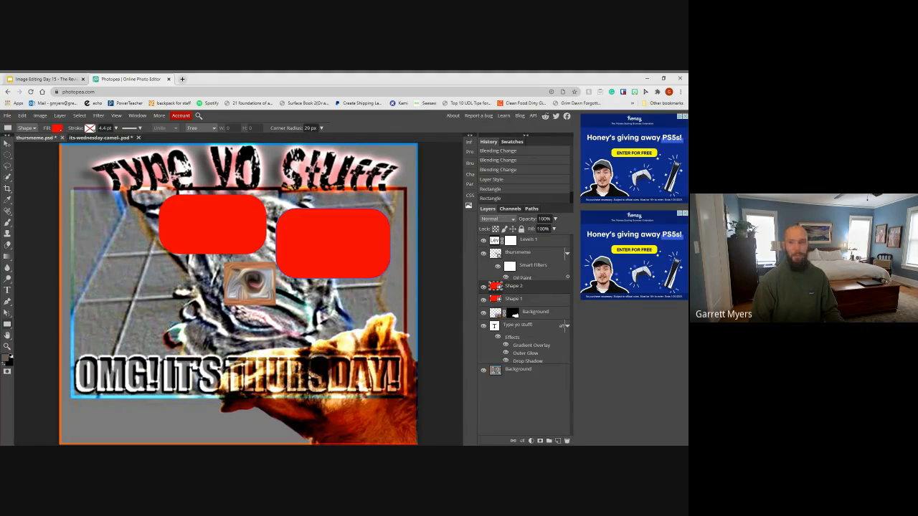
pyautogui.hotkey('ctrl', 'z')
pyautogui.hotkey('ctrl', 'z')
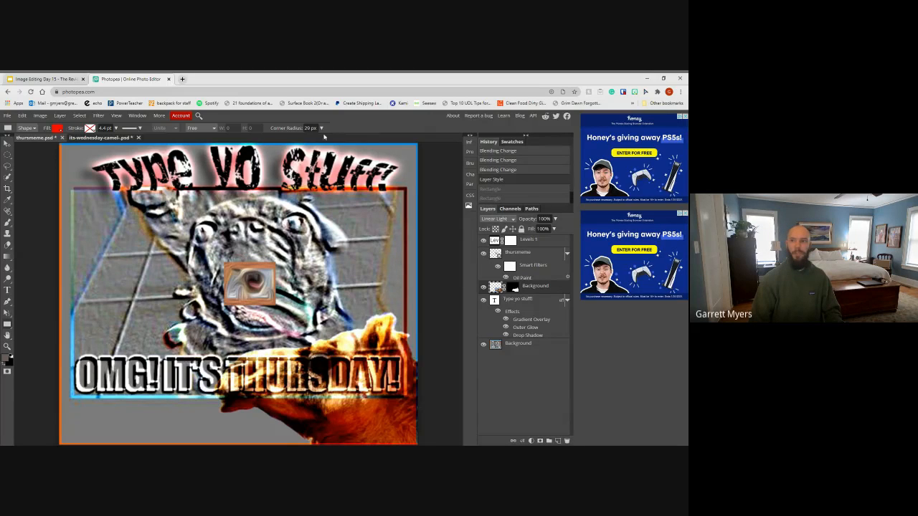
# Reset the corner radius to 0 px and draw a red rectangle about 235 by 101 px over the pug's face
pyautogui.click(321, 128)
pyautogui.moveTo(301, 142); pyautogui.dragTo(271, 142)
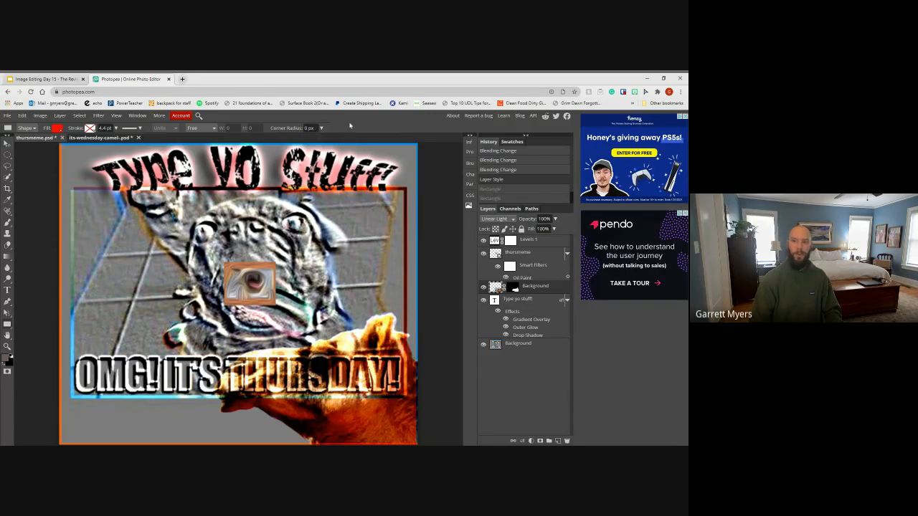
pyautogui.moveTo(153, 195); pyautogui.dragTo(321, 267)
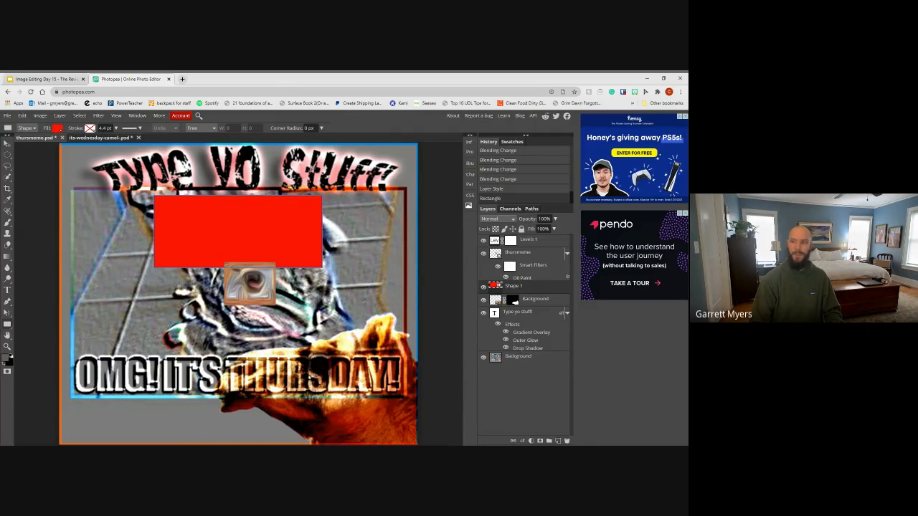
# Try adjusting the red rectangle's corner radii in its live shape properties, and delete the shape layer
pyautogui.click(470, 152)
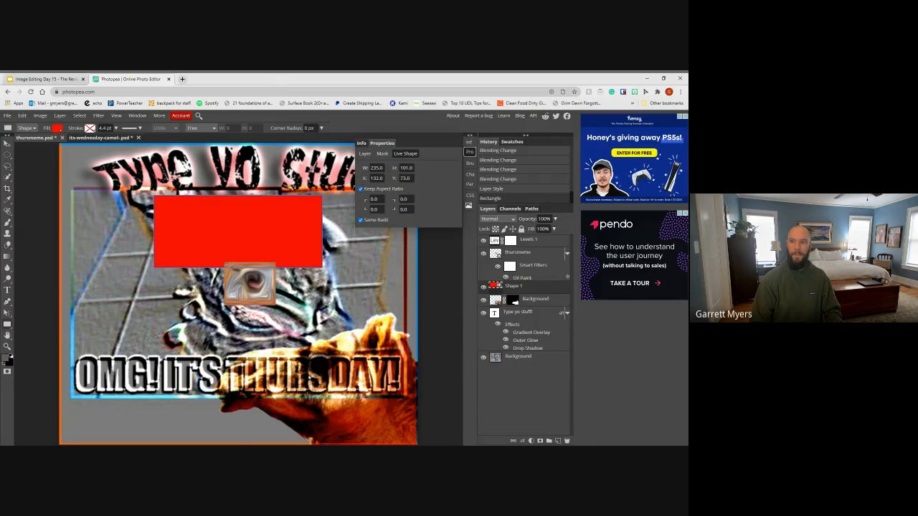
pyautogui.moveTo(366, 200)
pyautogui.mouseDown()
pyautogui.moveTo(391, 202)
pyautogui.moveTo(359, 203)
pyautogui.moveTo(395, 203)
pyautogui.moveTo(359, 203)
pyautogui.mouseUp()
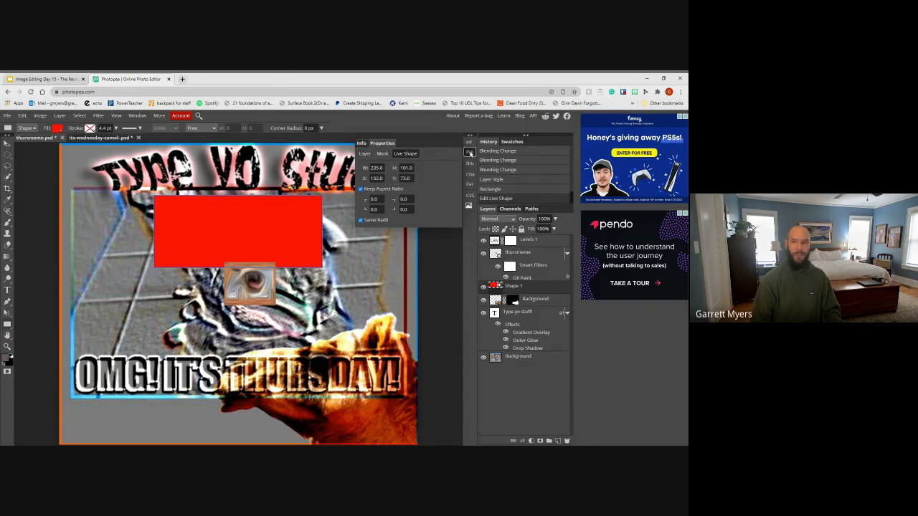
pyautogui.click(470, 153)
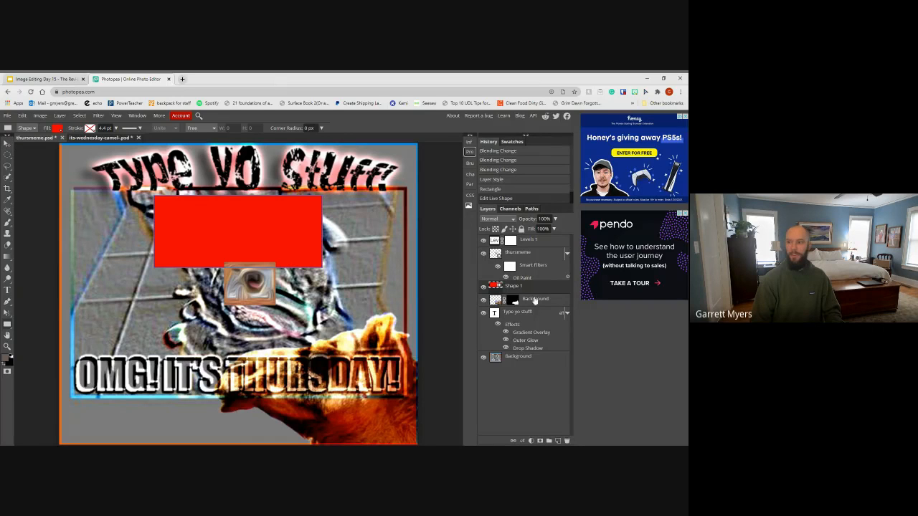
pyautogui.press('Delete')
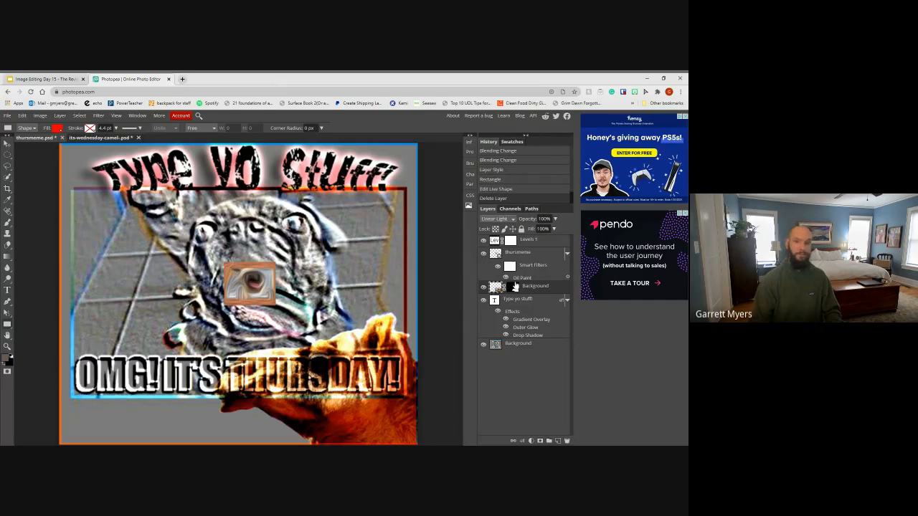
# Switch to the presentation, advance to the "Stealing" Colors slide, and return to Photopea
pyautogui.click(45, 79)
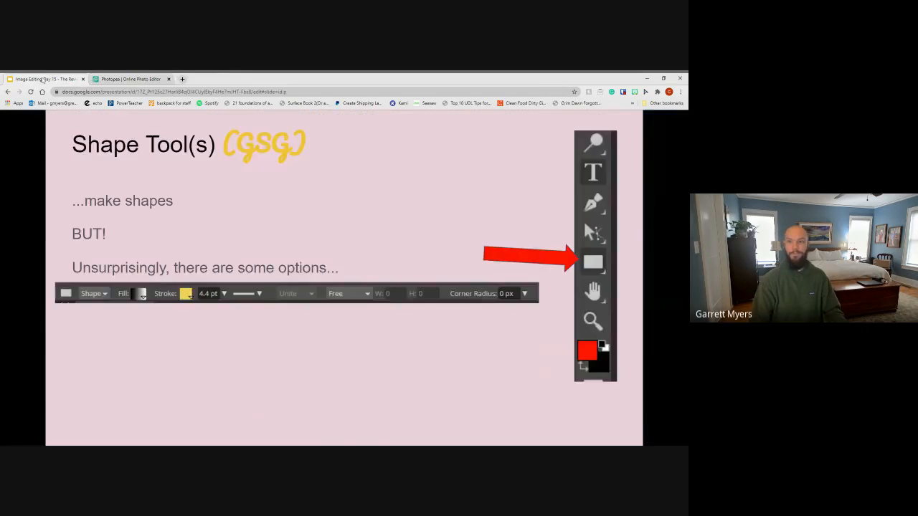
pyautogui.press('Right')
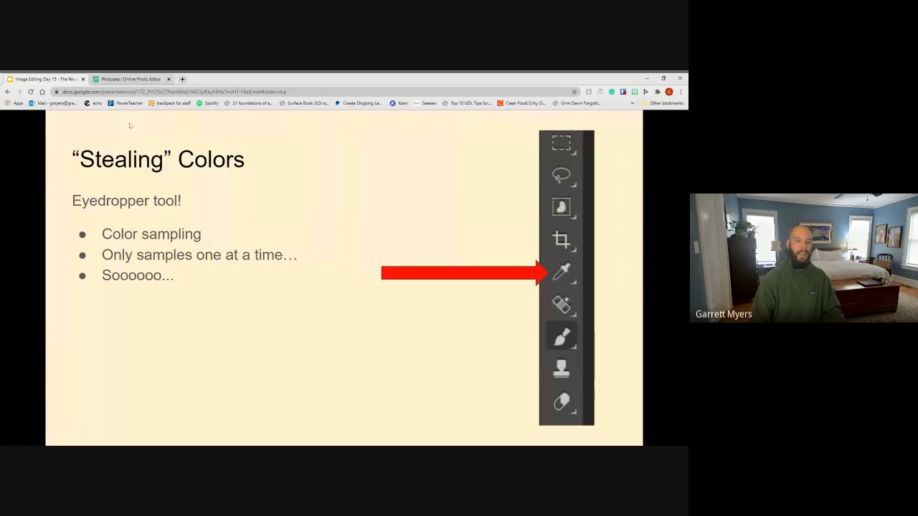
pyautogui.click(120, 78)
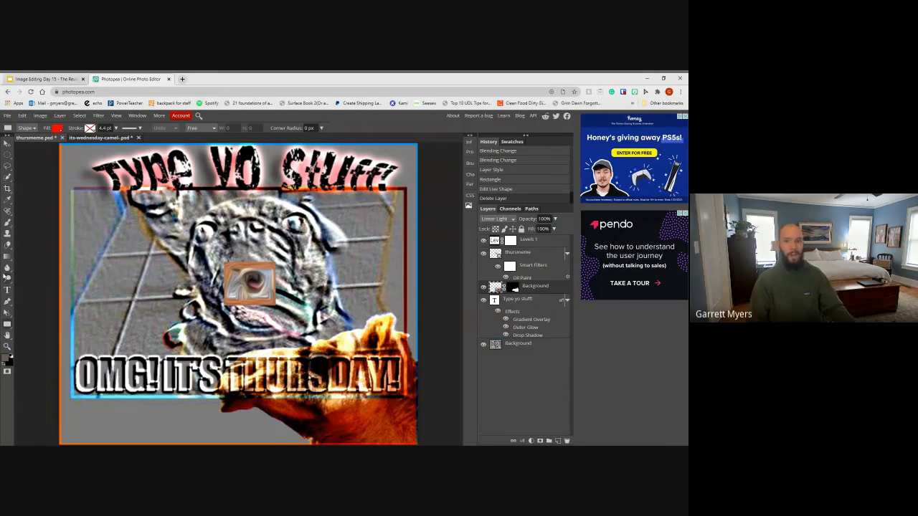
# Try a Brush tool stroke across the "THURSDAY!" caption over the camel and undo it
pyautogui.click(7, 223)
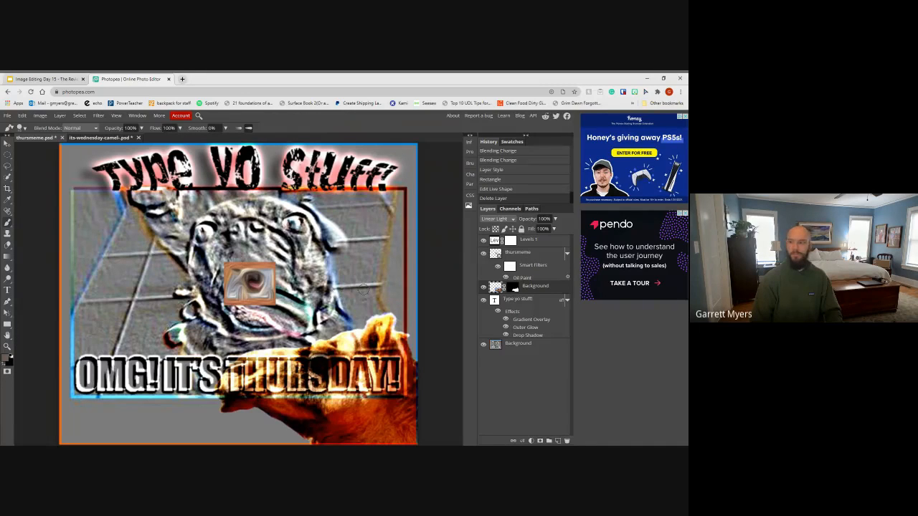
pyautogui.moveTo(351, 373)
pyautogui.mouseDown()
pyautogui.moveTo(410, 432)
pyautogui.moveTo(285, 411)
pyautogui.moveTo(281, 402)
pyautogui.mouseUp()
pyautogui.hotkey('ctrl', 'z')
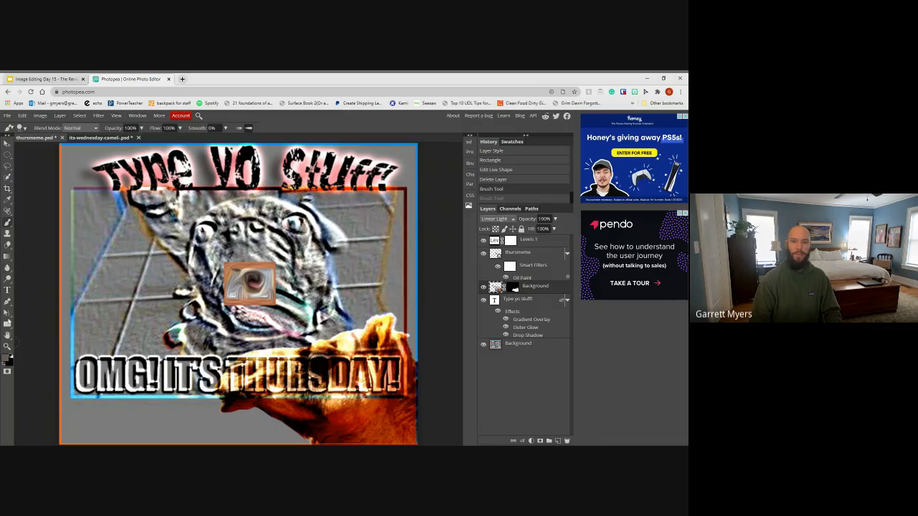
# Activate the Rectangle shape tool and set its fill color to orange, hex ffad38
pyautogui.click(7, 323)
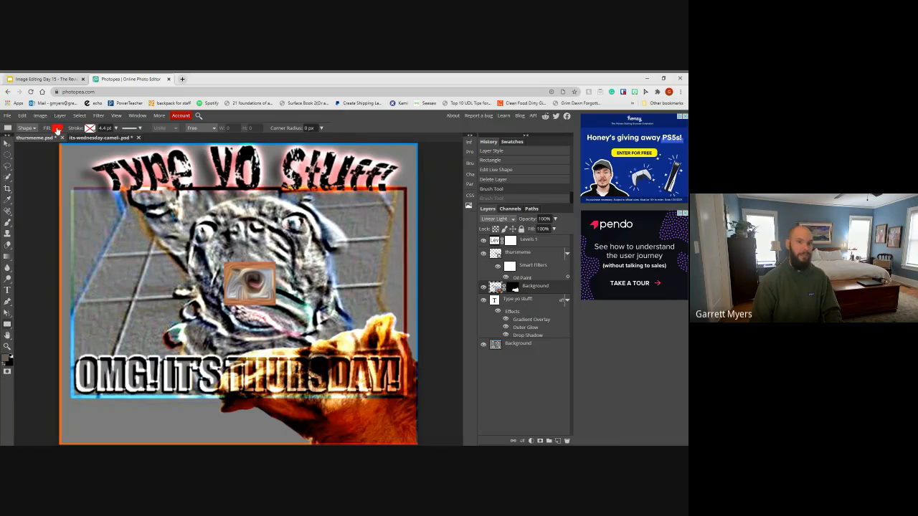
pyautogui.click(56, 129)
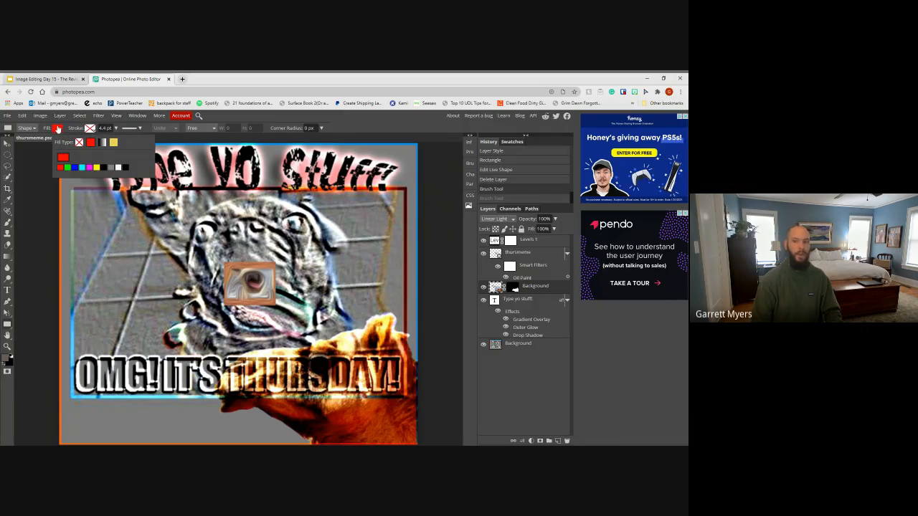
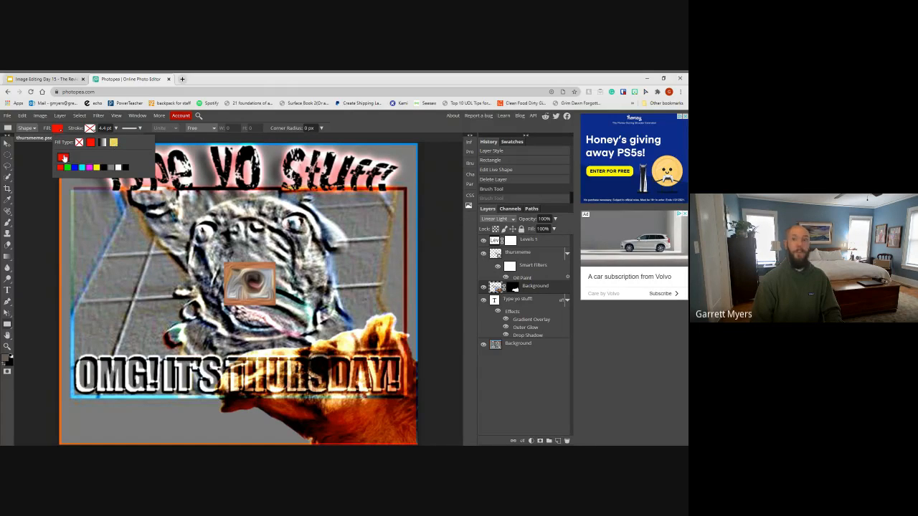
pyautogui.click(63, 158)
pyautogui.moveTo(387, 285); pyautogui.dragTo(479, 260)
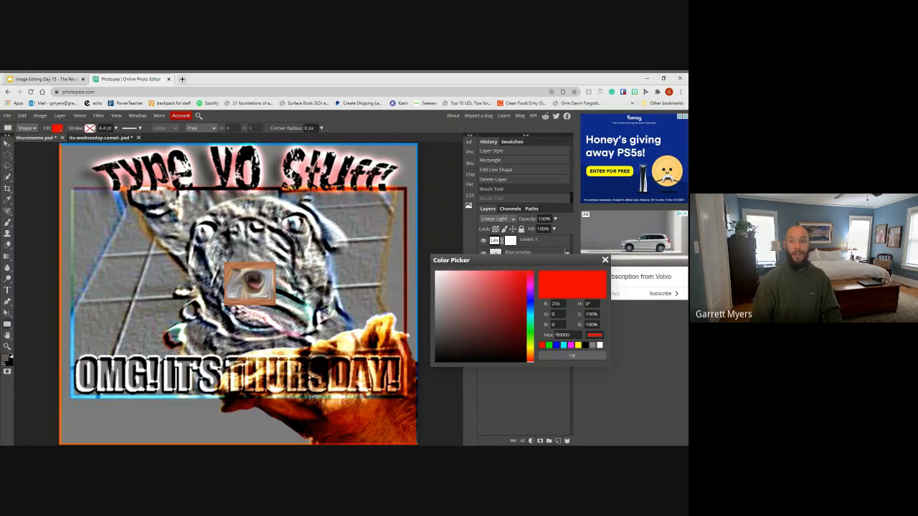
pyautogui.click(442, 338)
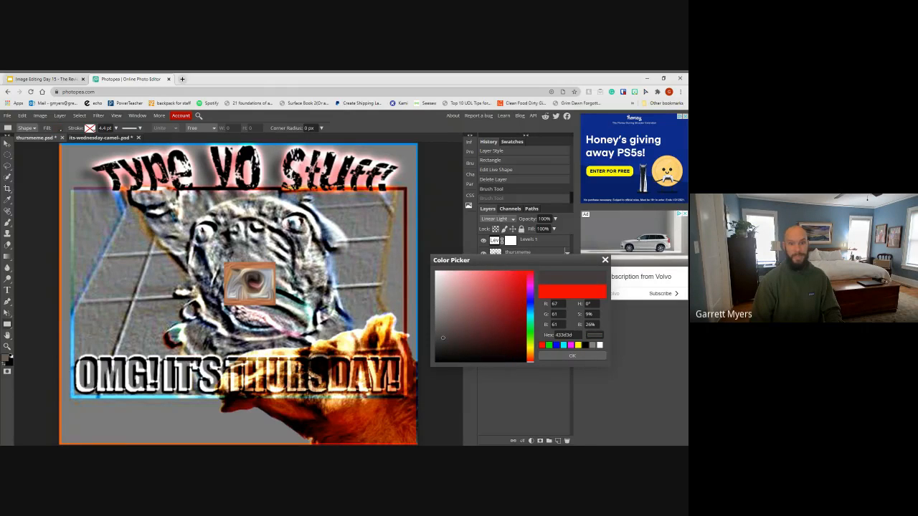
pyautogui.moveTo(464, 329)
pyautogui.mouseDown()
pyautogui.moveTo(480, 291)
pyautogui.moveTo(479, 307)
pyautogui.moveTo(480, 294)
pyautogui.moveTo(455, 283)
pyautogui.mouseUp()
pyautogui.moveTo(530, 276); pyautogui.dragTo(530, 316)
pyautogui.click(489, 289)
pyautogui.moveTo(488, 290)
pyautogui.mouseDown()
pyautogui.moveTo(514, 297)
pyautogui.moveTo(460, 271)
pyautogui.moveTo(474, 271)
pyautogui.mouseUp()
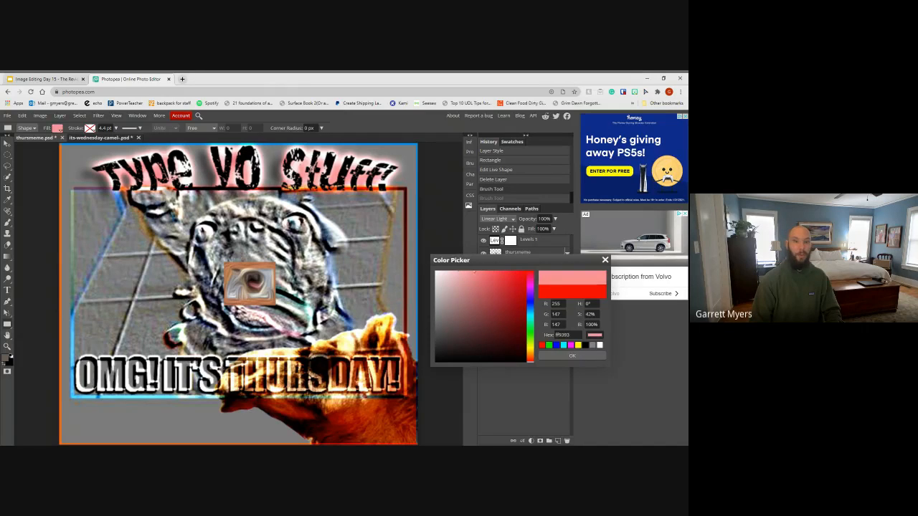
pyautogui.moveTo(529, 345); pyautogui.dragTo(529, 353)
pyautogui.click(506, 272)
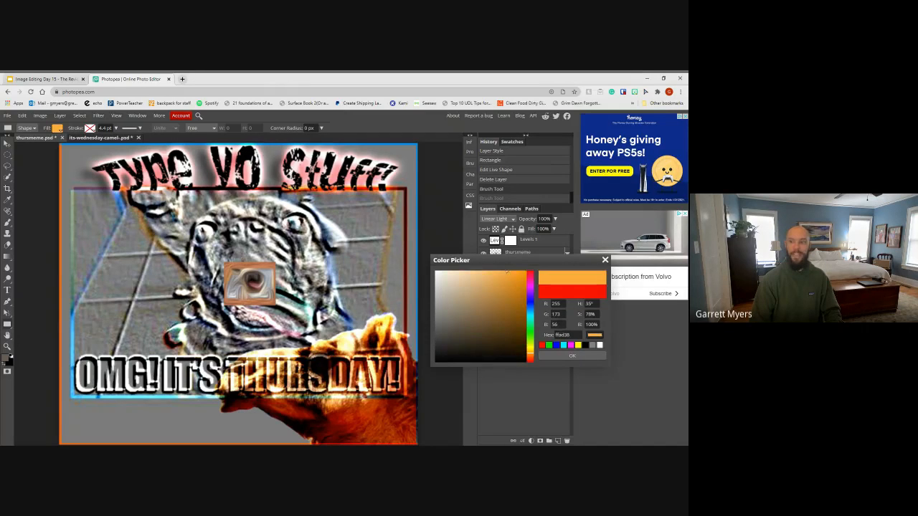
pyautogui.click(559, 356)
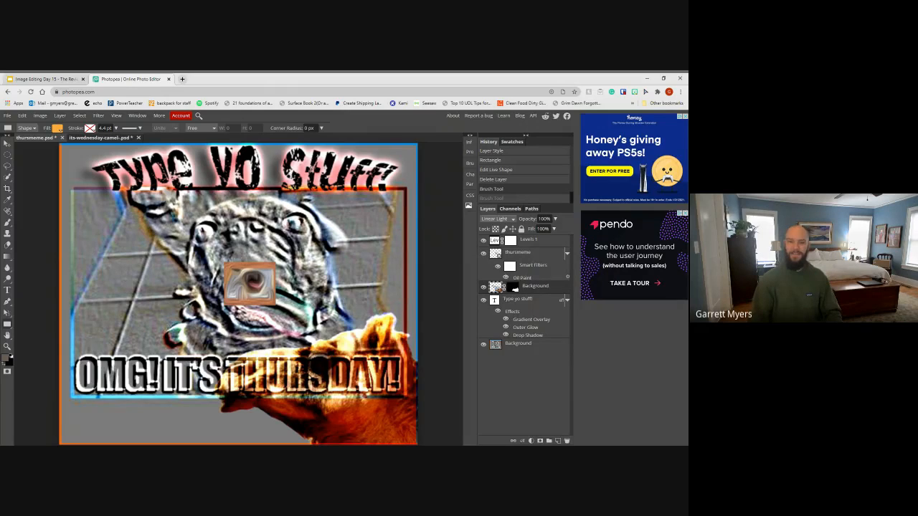
# Draw an orange rectangle over the pug's face, shift it slightly with the Move tool, and delete the shape layer
pyautogui.moveTo(93, 215); pyautogui.dragTo(267, 312)
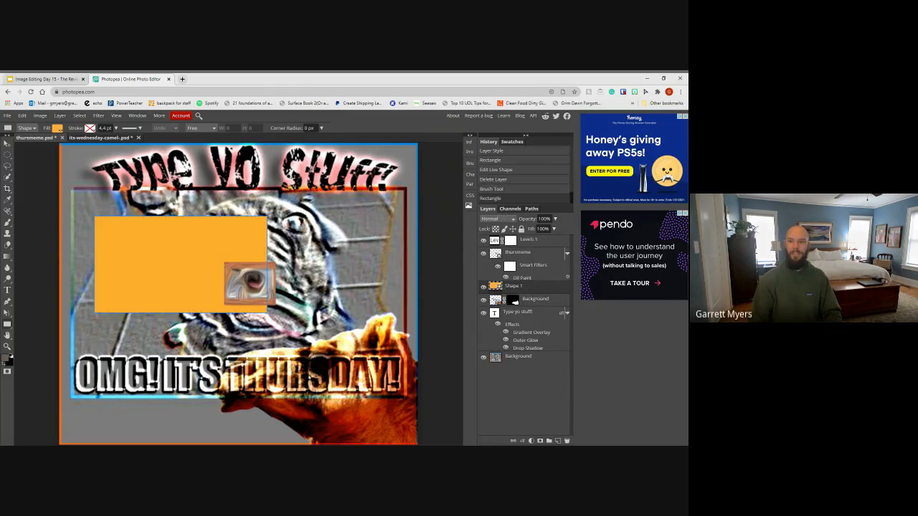
pyautogui.press('v')
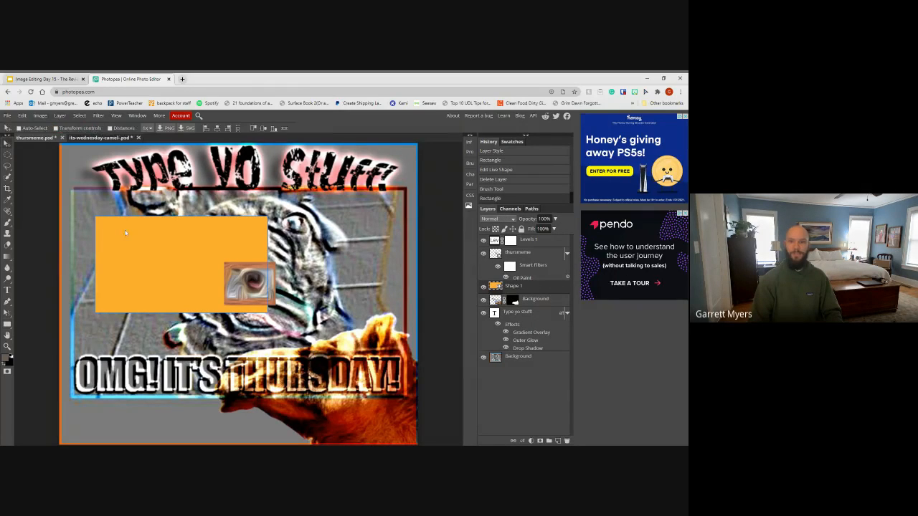
pyautogui.moveTo(125, 230)
pyautogui.mouseDown()
pyautogui.moveTo(263, 291)
pyautogui.moveTo(268, 254)
pyautogui.moveTo(305, 256)
pyautogui.moveTo(299, 276)
pyautogui.moveTo(137, 241)
pyautogui.mouseUp()
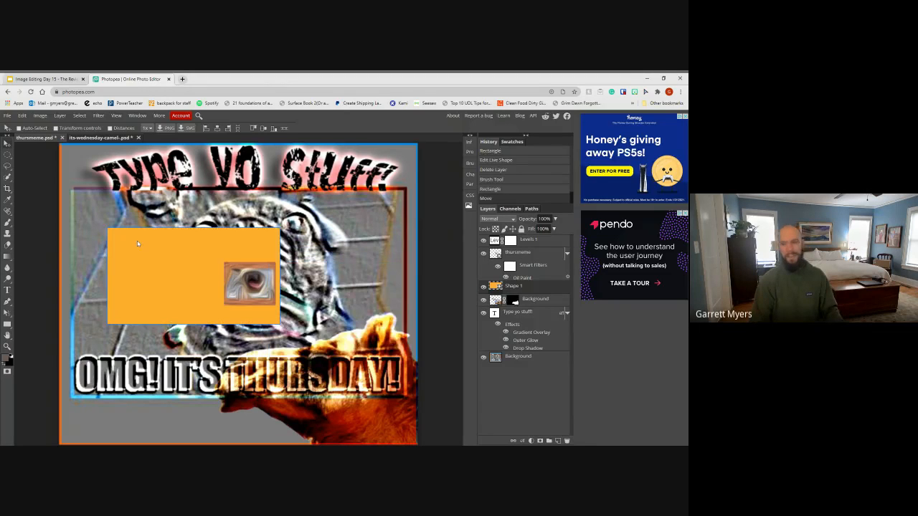
pyautogui.press('Delete')
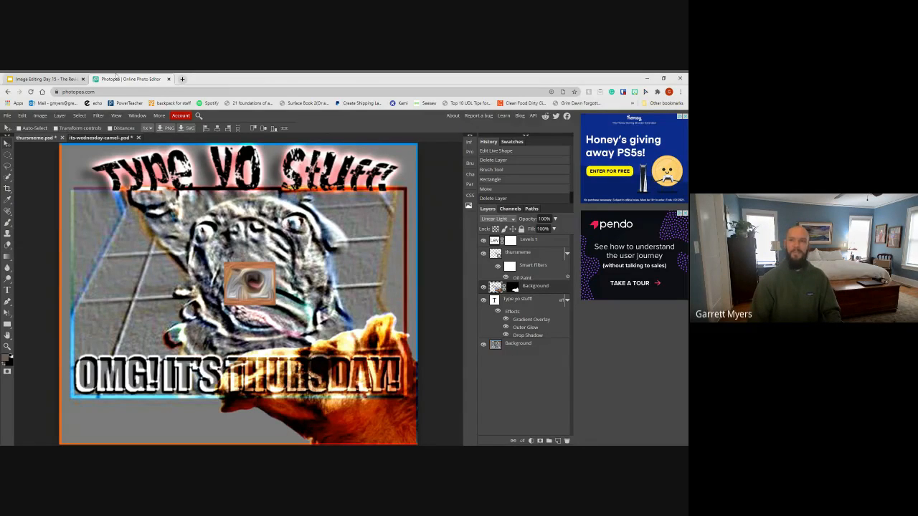
# Switch to the presentation, advance to the Swatches slide, and return to Photopea
pyautogui.click(43, 79)
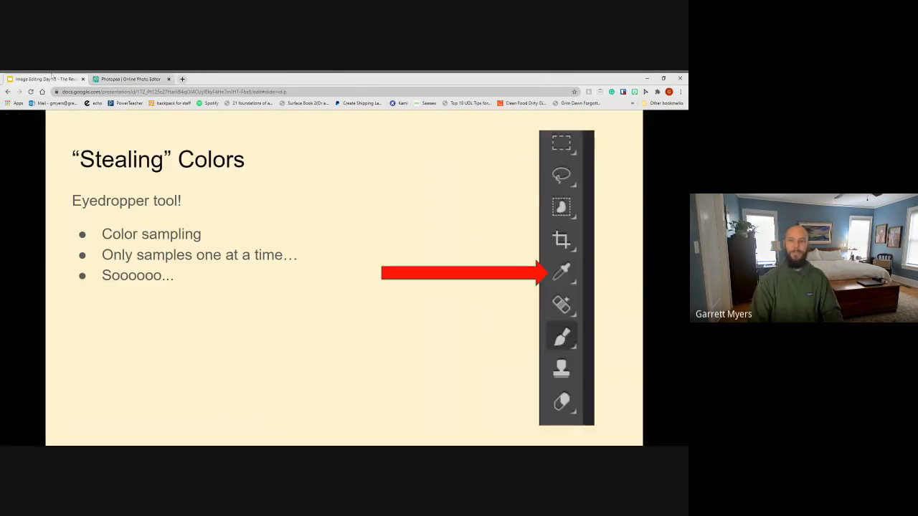
pyautogui.click(265, 225)
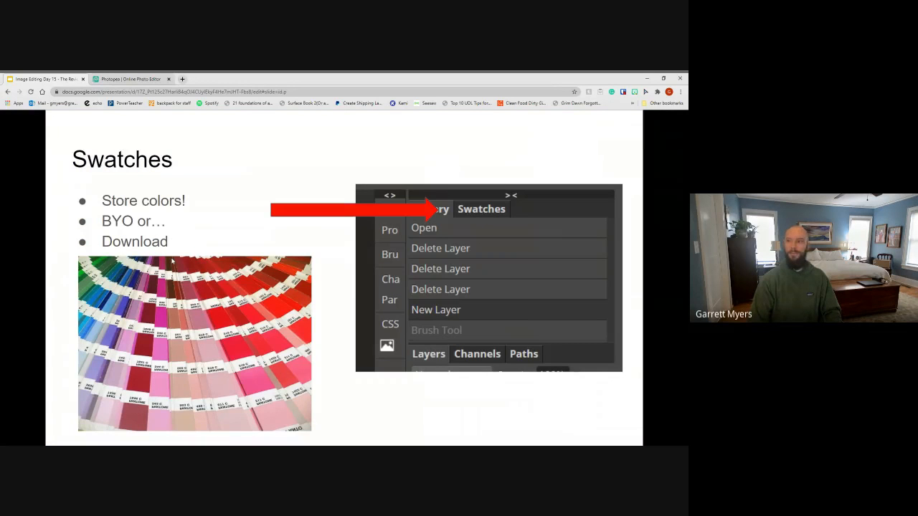
pyautogui.click(144, 76)
# Show the color swatches, look at their options, and pick a yellow swatch as the foreground color
pyautogui.click(512, 141)
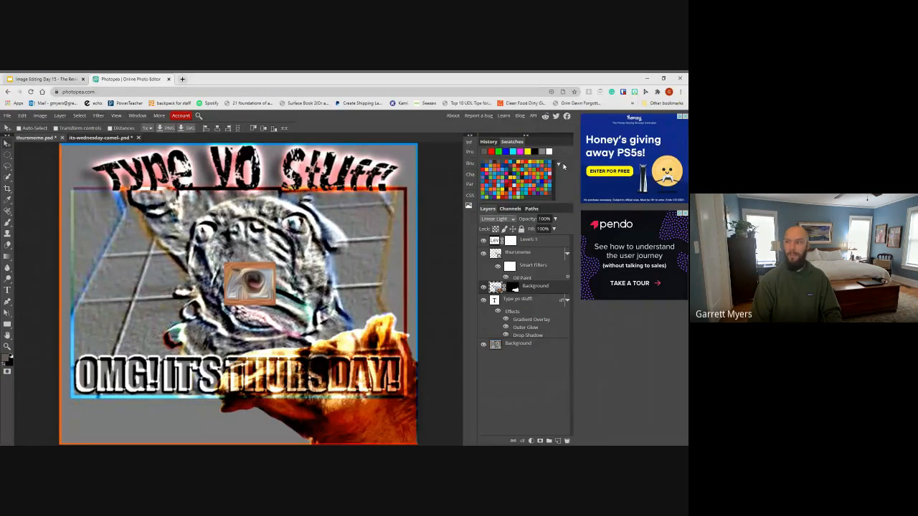
pyautogui.click(558, 165)
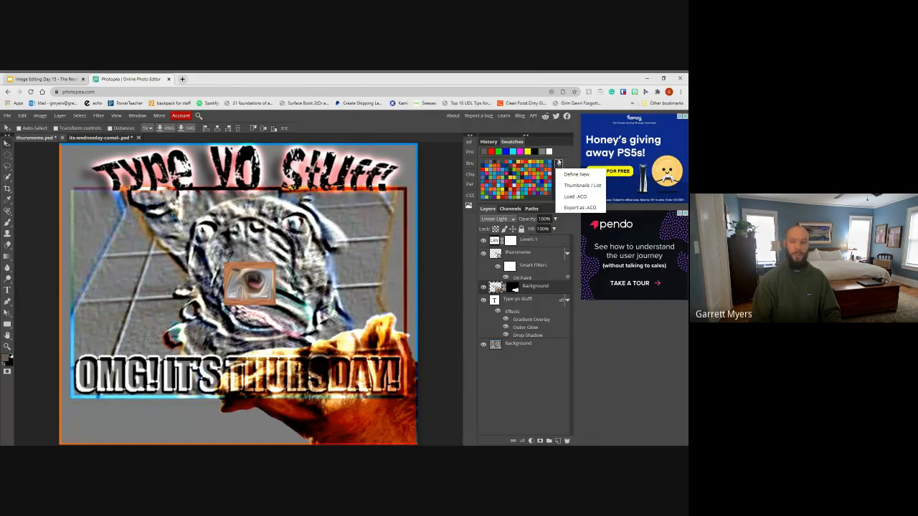
pyautogui.click(570, 164)
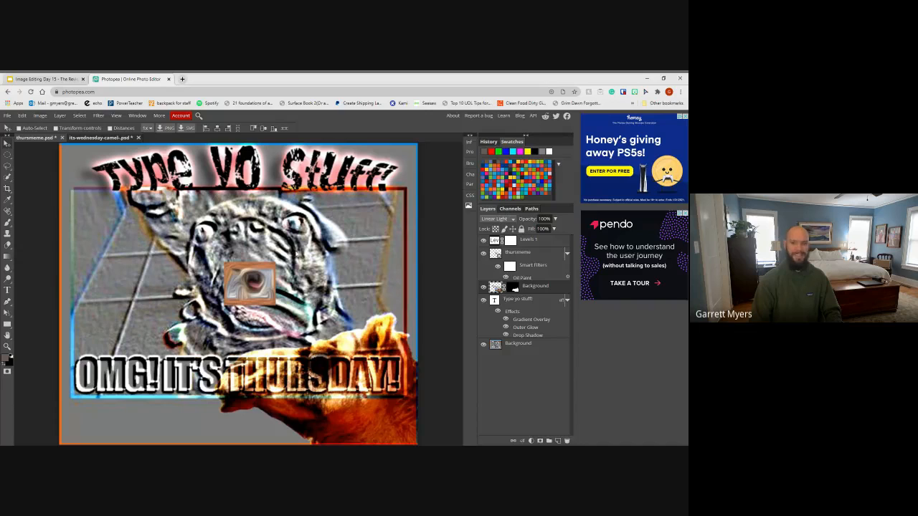
pyautogui.click(506, 183)
pyautogui.click(509, 183)
pyautogui.click(511, 183)
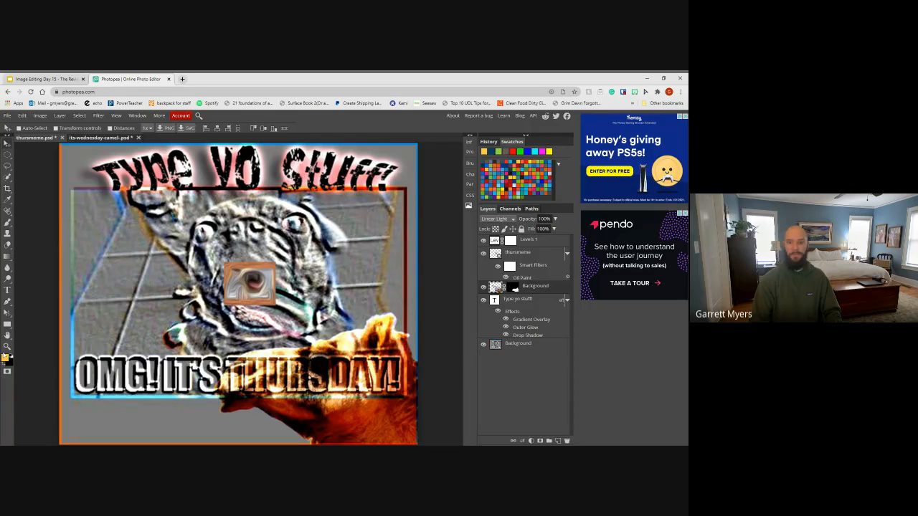
# Change the foreground color to a dark green, hex 2e6939
pyautogui.click(6, 356)
pyautogui.moveTo(504, 308)
pyautogui.mouseDown()
pyautogui.moveTo(459, 309)
pyautogui.moveTo(492, 298)
pyautogui.moveTo(486, 324)
pyautogui.mouseUp()
pyautogui.click(531, 331)
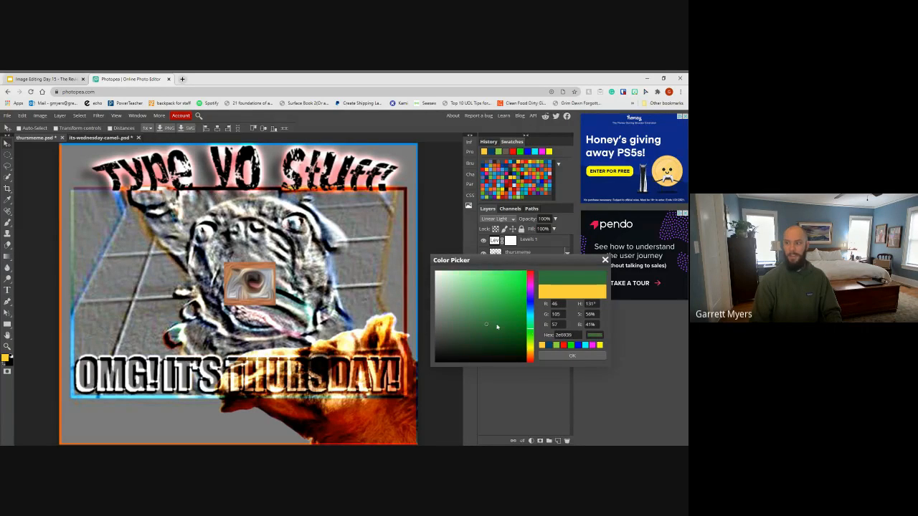
pyautogui.click(554, 356)
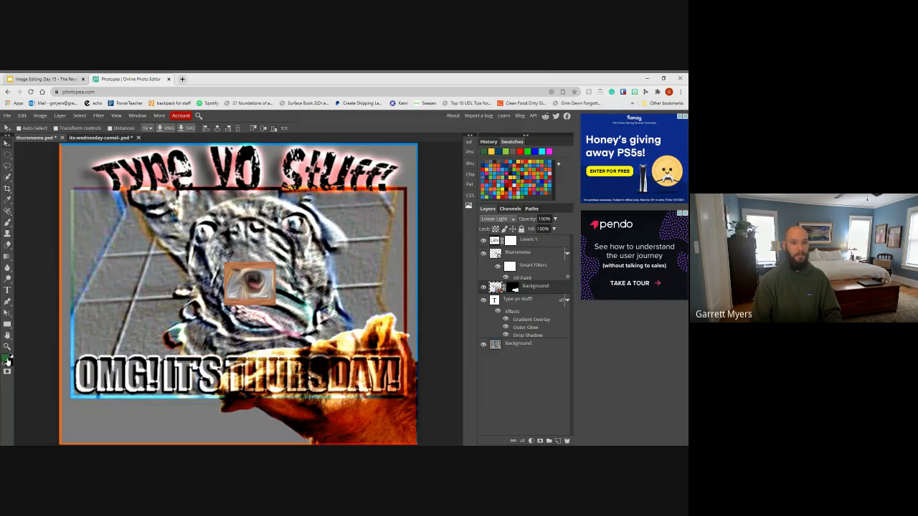
# Set the foreground color to red, hex de4040, and define it as a new swatch
pyautogui.click(7, 360)
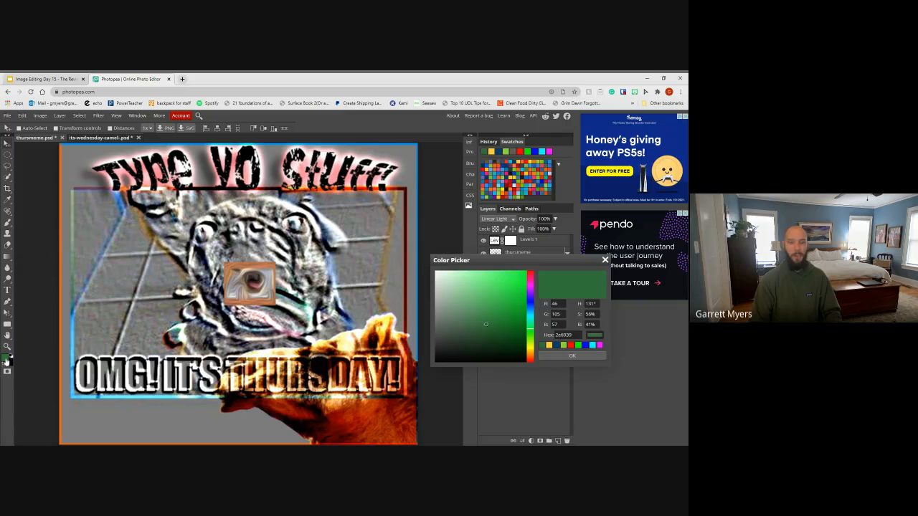
pyautogui.moveTo(512, 291)
pyautogui.mouseDown()
pyautogui.moveTo(493, 314)
pyautogui.moveTo(509, 280)
pyautogui.moveTo(495, 305)
pyautogui.moveTo(460, 299)
pyautogui.mouseUp()
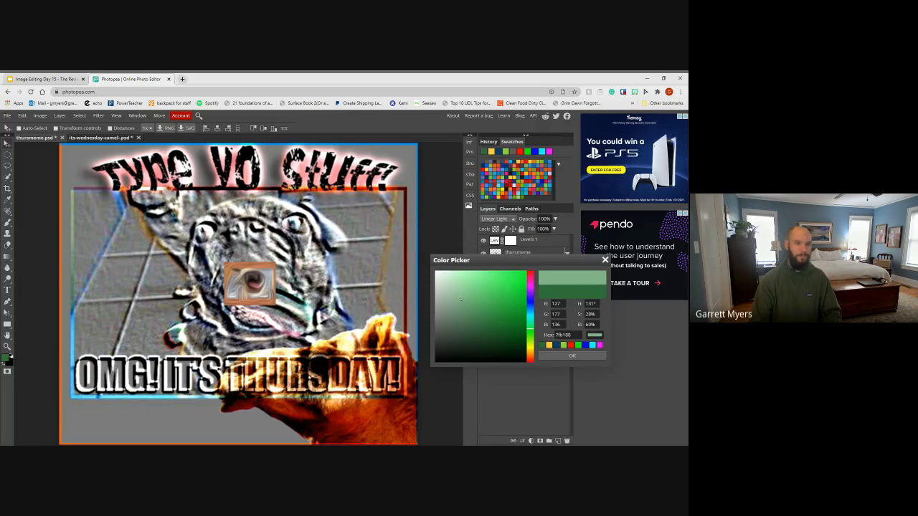
pyautogui.moveTo(460, 299)
pyautogui.mouseDown()
pyautogui.moveTo(509, 304)
pyautogui.moveTo(461, 312)
pyautogui.moveTo(510, 363)
pyautogui.moveTo(491, 302)
pyautogui.moveTo(436, 301)
pyautogui.moveTo(502, 307)
pyautogui.moveTo(484, 317)
pyautogui.moveTo(499, 282)
pyautogui.mouseUp()
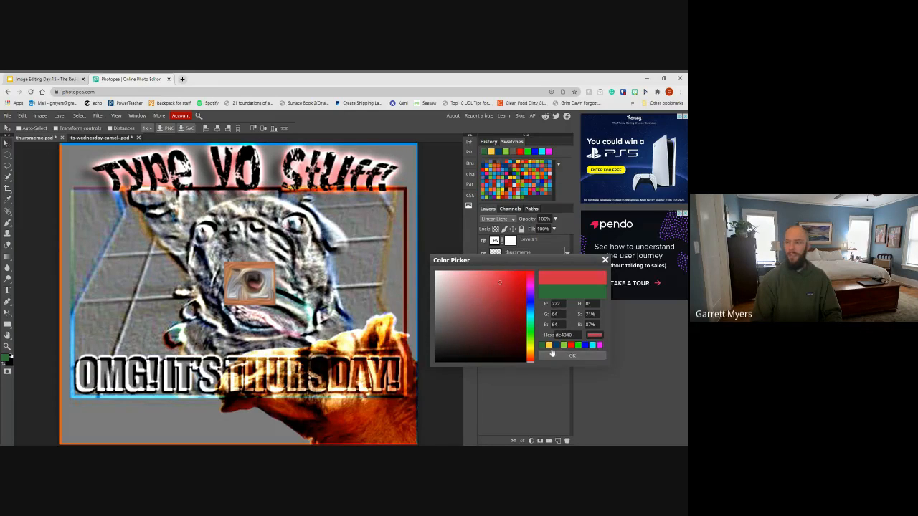
pyautogui.click(559, 356)
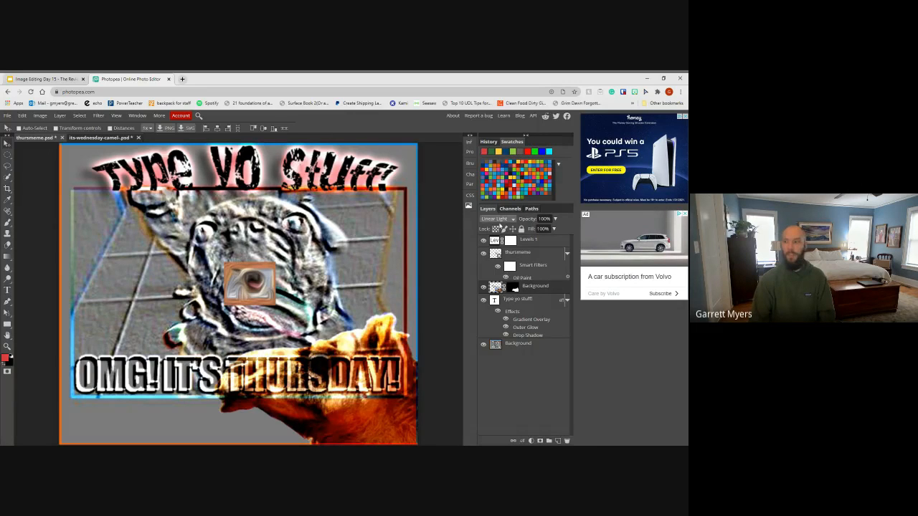
pyautogui.click(559, 164)
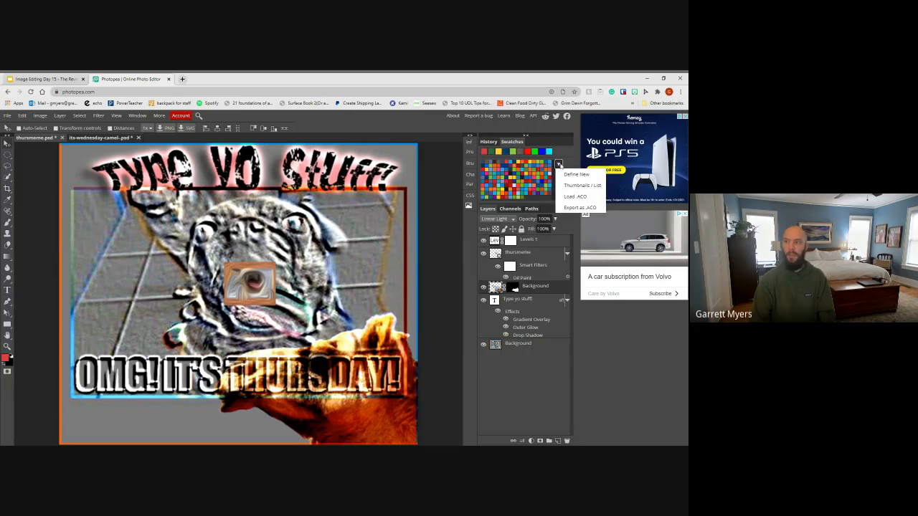
pyautogui.click(576, 174)
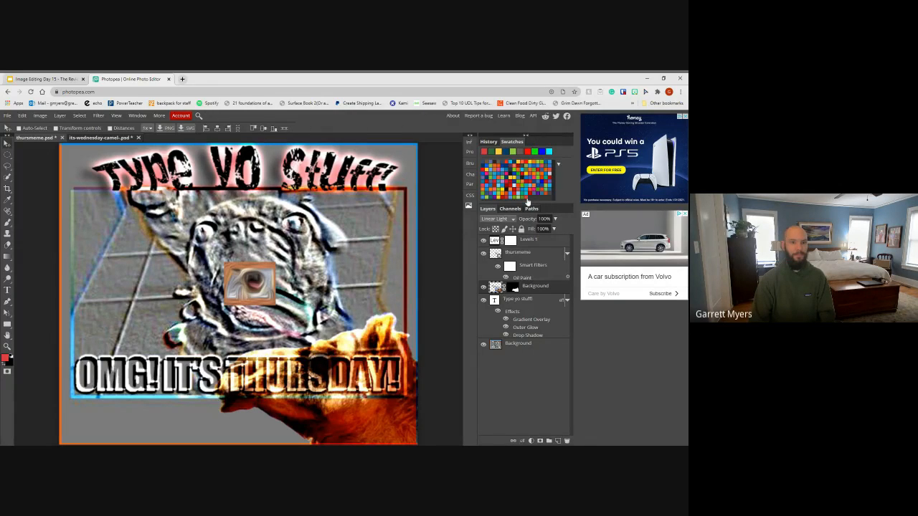
# Open the file chooser for loading an .ACO swatch file and cancel it
pyautogui.click(558, 165)
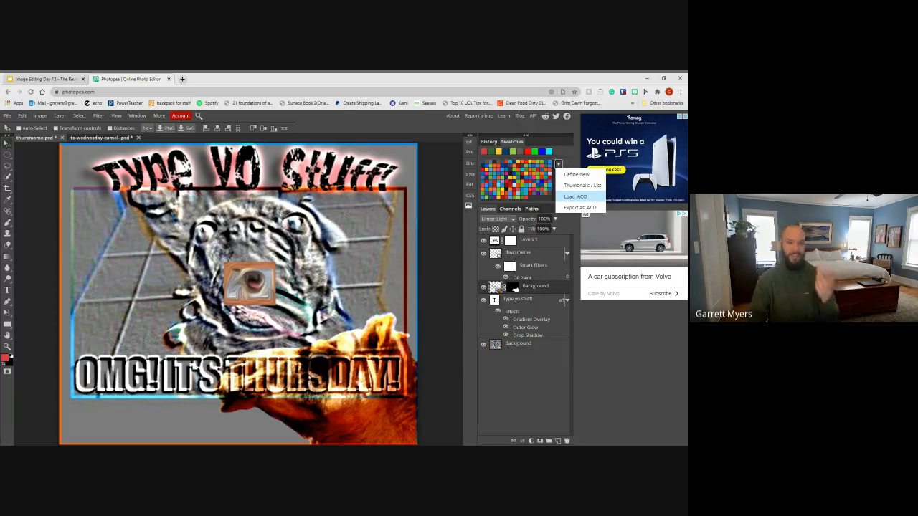
pyautogui.click(574, 197)
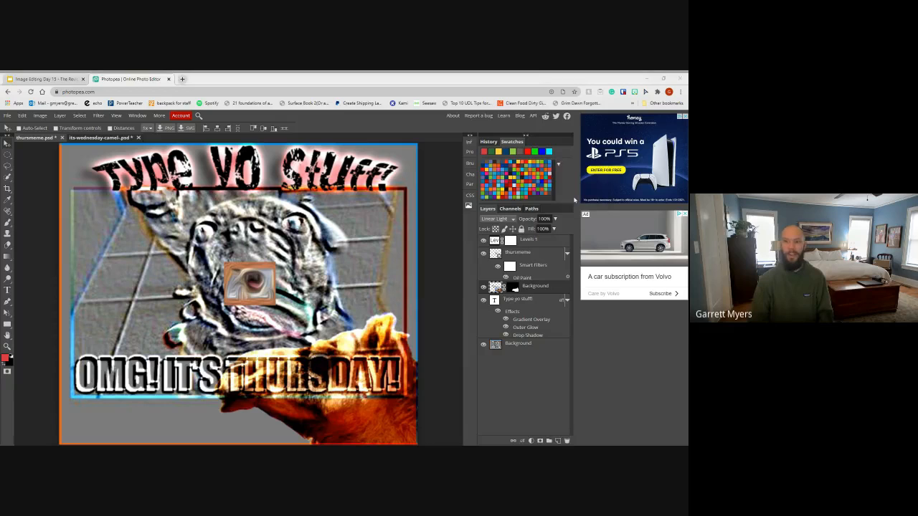
pyautogui.press('Escape')
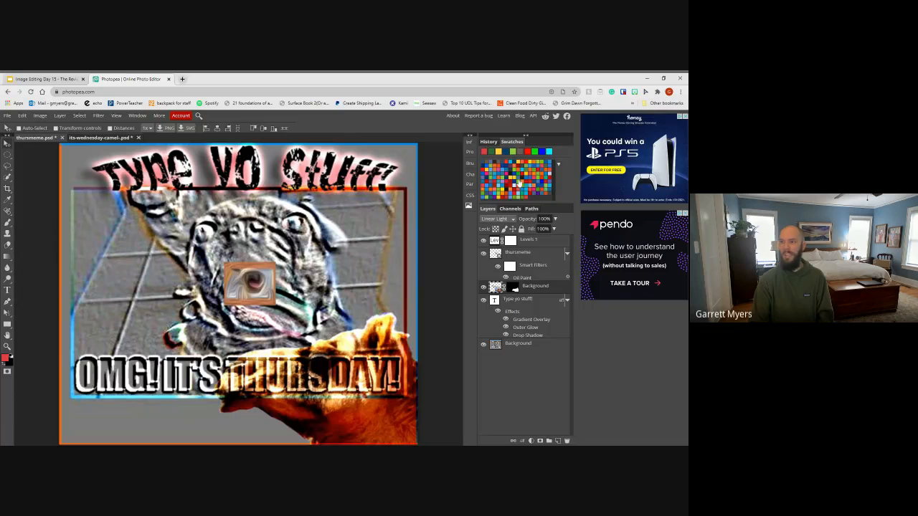
# Pick a lime green swatch as the foreground color, try a Brush stroke across the "THURSDAY!" caption and camel, and undo it
pyautogui.click(517, 184)
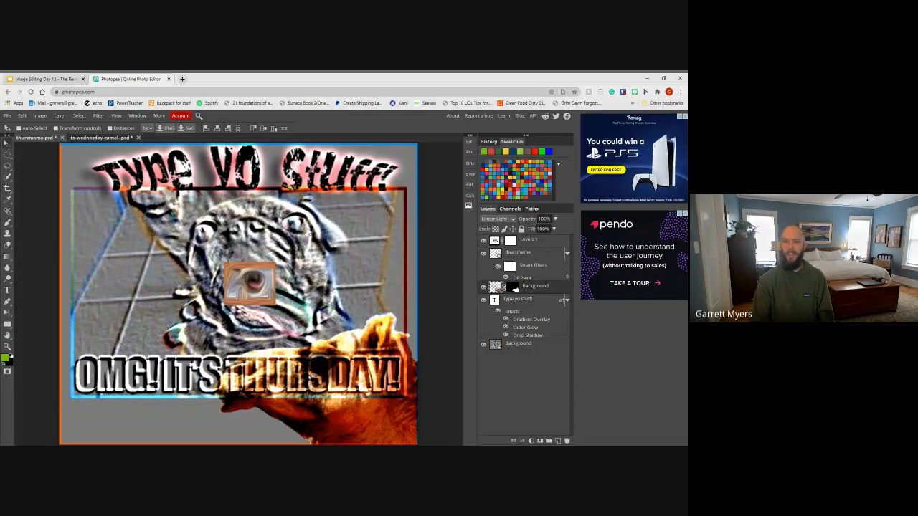
pyautogui.press('b')
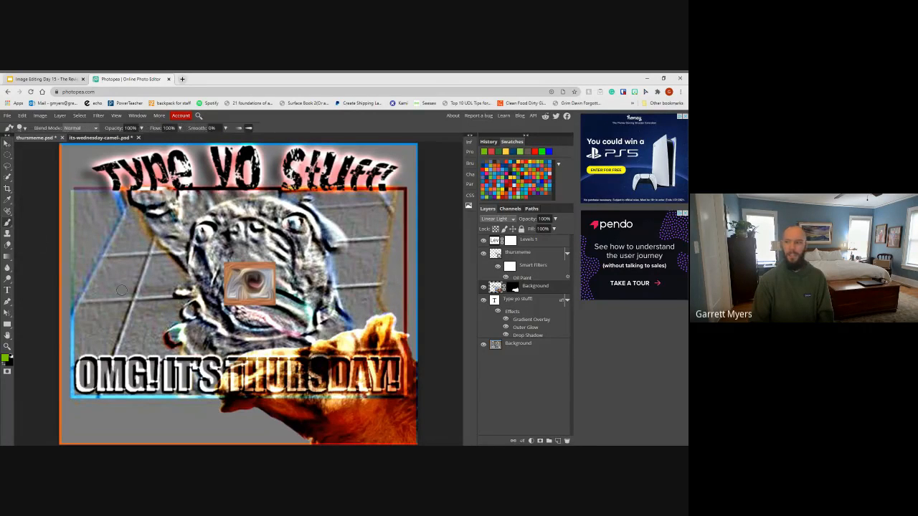
pyautogui.moveTo(241, 367)
pyautogui.mouseDown()
pyautogui.moveTo(372, 391)
pyautogui.moveTo(284, 409)
pyautogui.moveTo(369, 430)
pyautogui.mouseUp()
pyautogui.hotkey('ctrl', 'z')
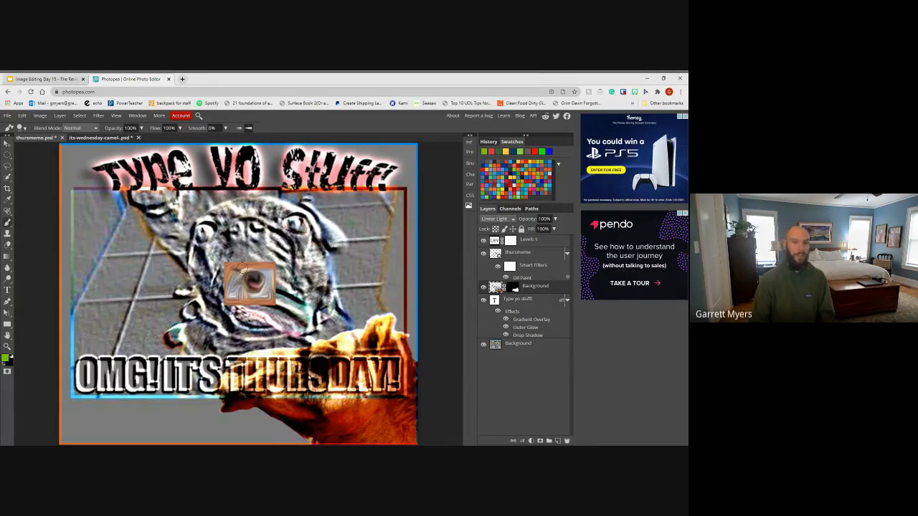
# Switch to the presentation and go to the Brushes! slide, peeking at the closing slide after it
pyautogui.click(61, 79)
pyautogui.press('Right')
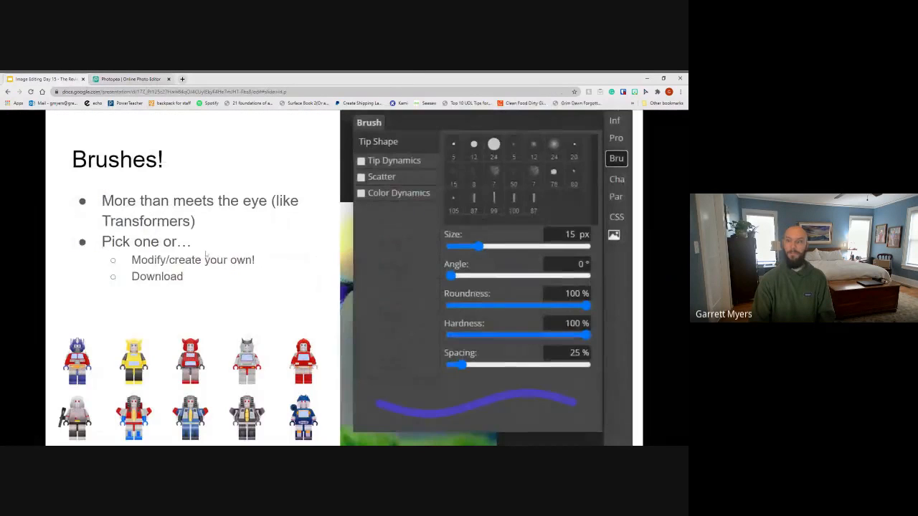
pyautogui.press('Right')
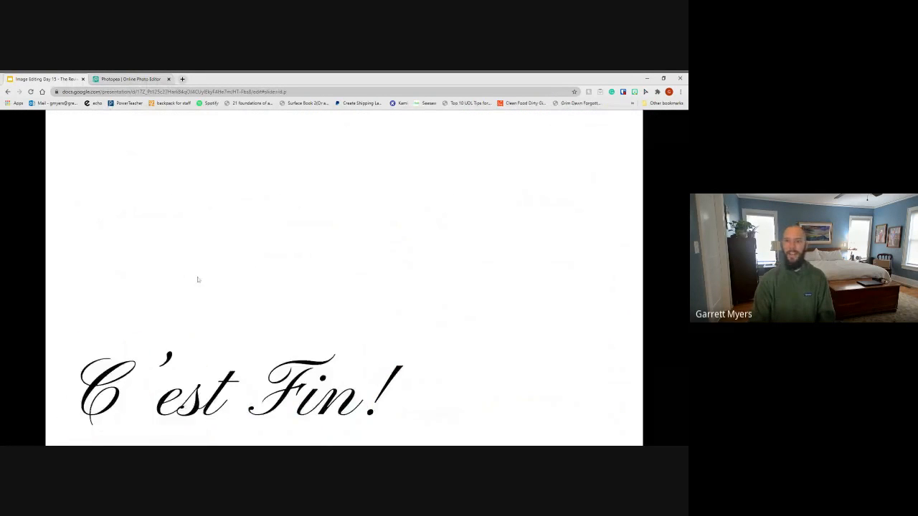
pyautogui.press('Left')
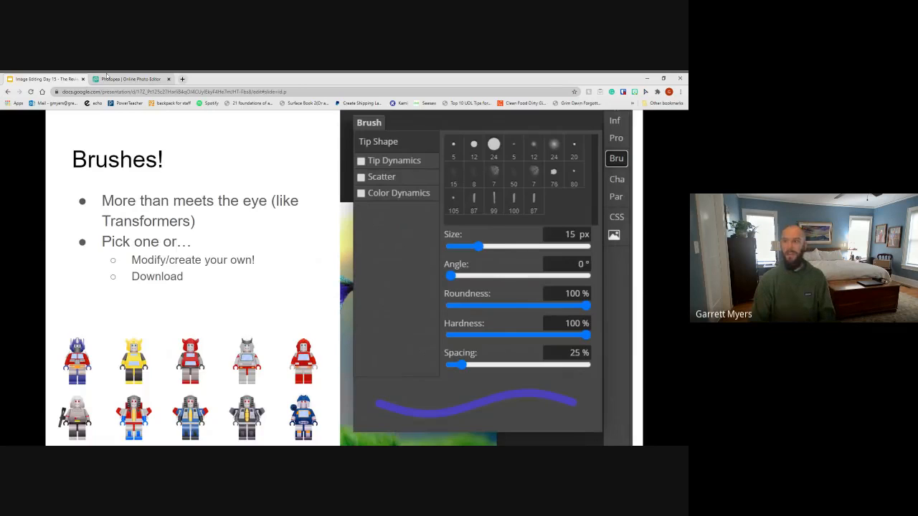
# Switch back to Photopea, browse the available brush tips and choose the soft round 24 px tip with 0% hardness
pyautogui.hotkey('ctrl', 'Tab')
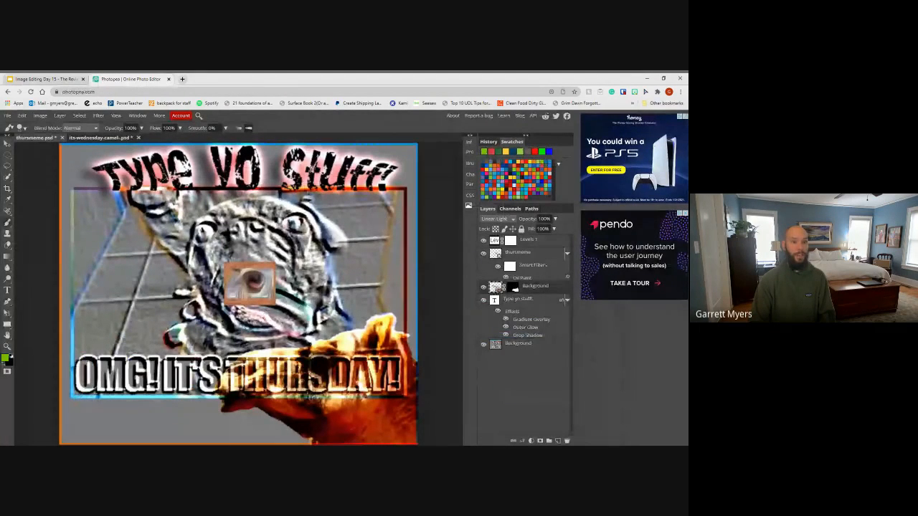
pyautogui.click(25, 128)
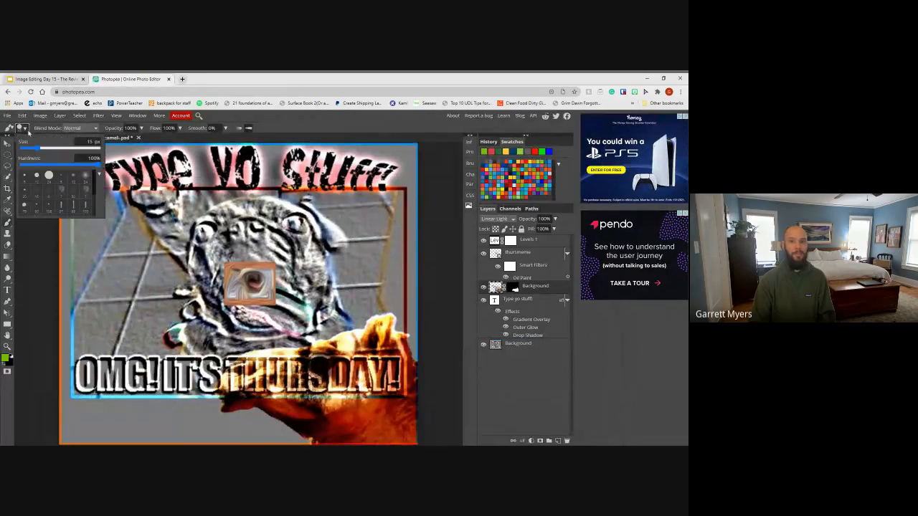
pyautogui.moveTo(95, 181); pyautogui.dragTo(94, 206)
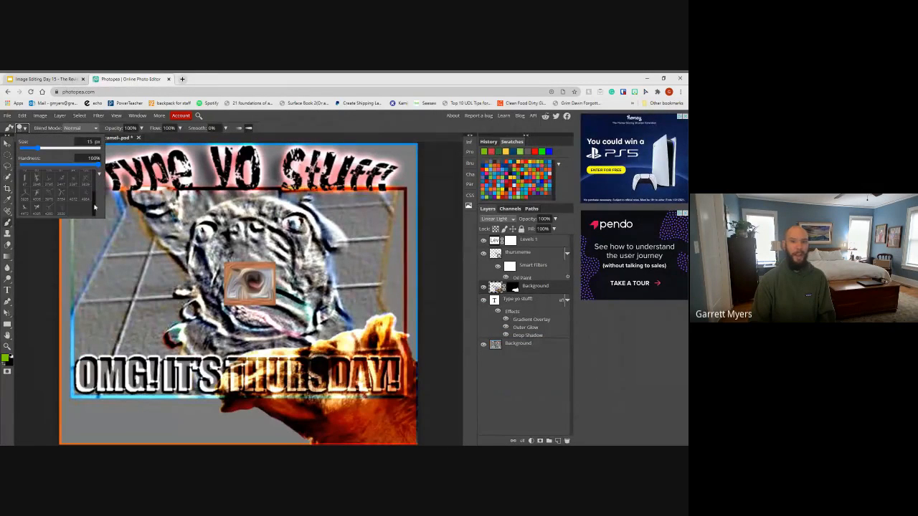
pyautogui.scroll(5, 93, 206)
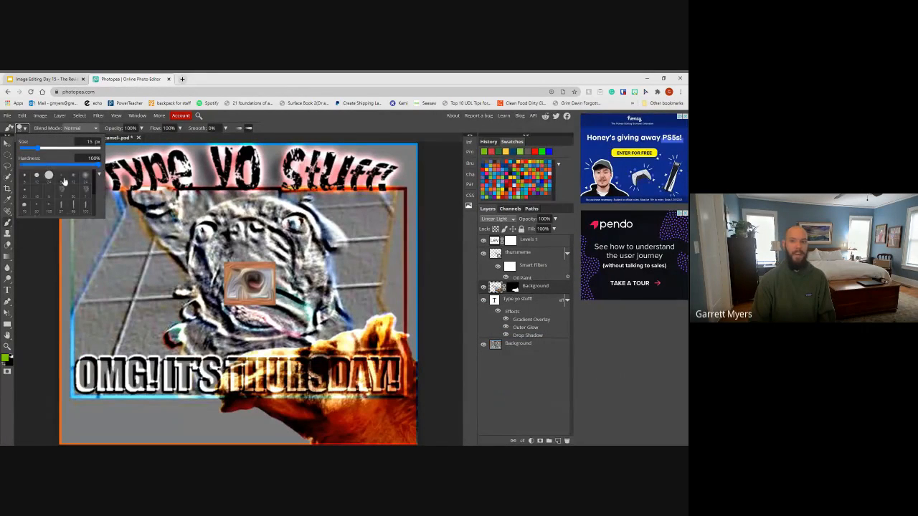
pyautogui.click(86, 180)
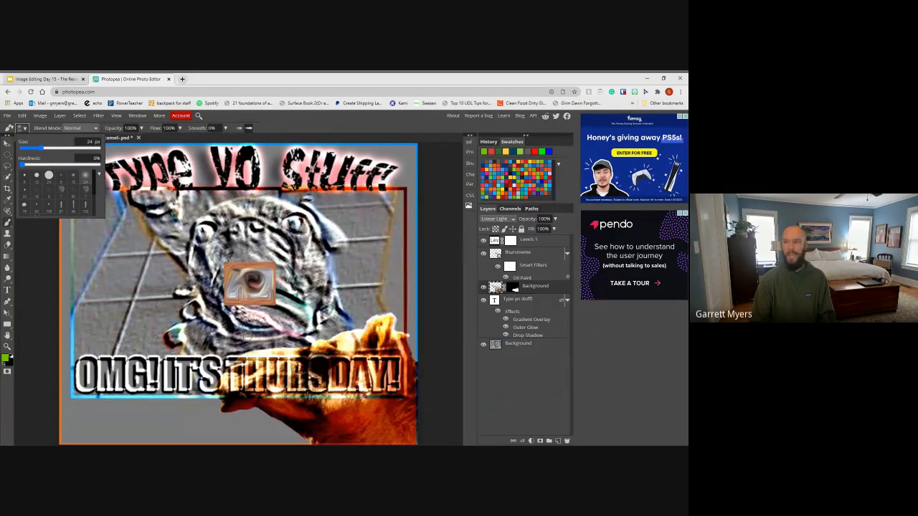
# Add a new empty layer at the top of the layer stack, try a soft green scribble over the pug and undo it
pyautogui.click(558, 441)
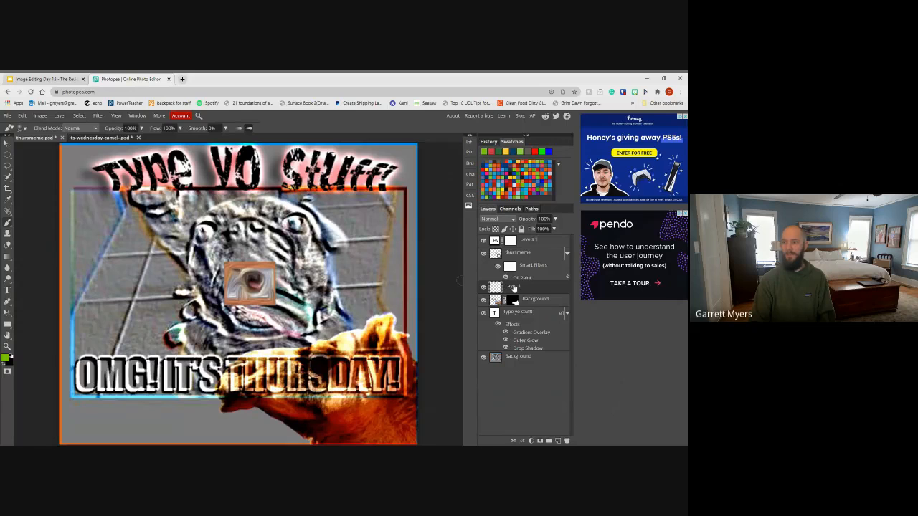
pyautogui.moveTo(513, 287); pyautogui.dragTo(513, 242)
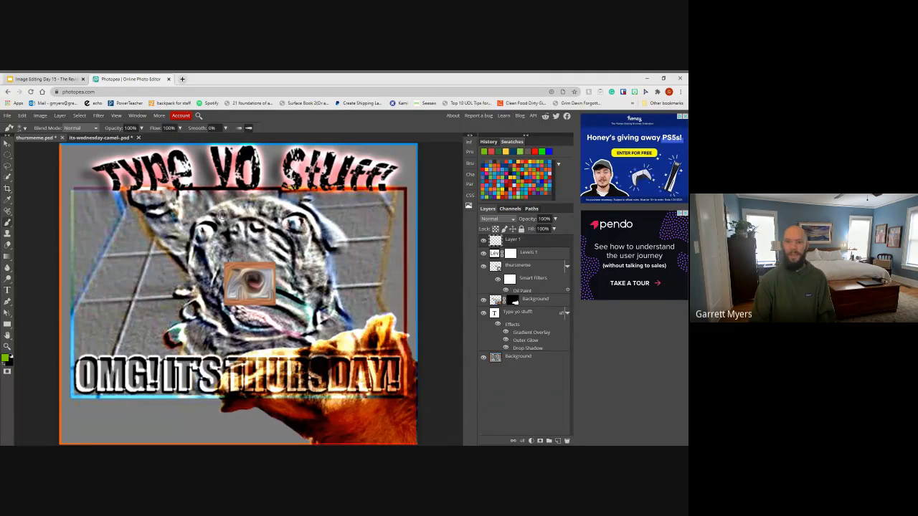
pyautogui.moveTo(122, 292)
pyautogui.mouseDown()
pyautogui.moveTo(172, 230)
pyautogui.moveTo(254, 261)
pyautogui.moveTo(296, 251)
pyautogui.moveTo(352, 216)
pyautogui.moveTo(146, 178)
pyautogui.moveTo(103, 241)
pyautogui.moveTo(216, 271)
pyautogui.moveTo(206, 313)
pyautogui.mouseUp()
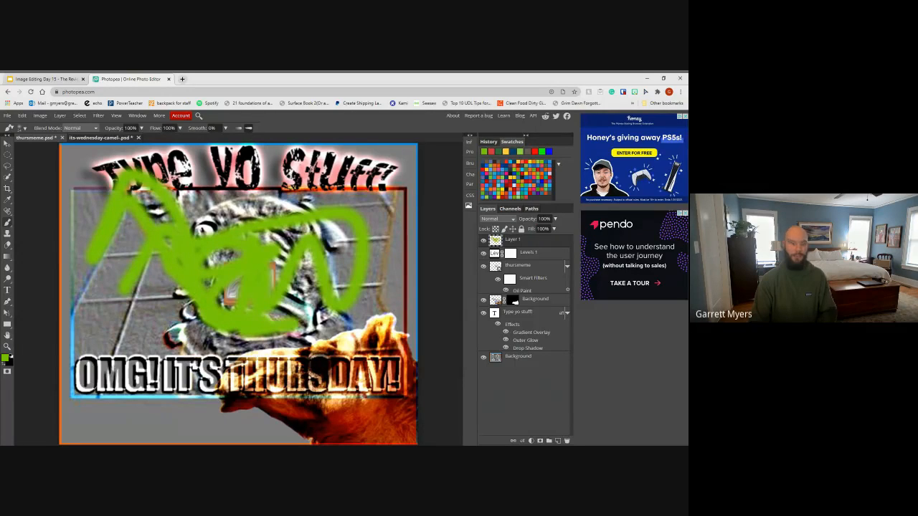
pyautogui.hotkey('ctrl', 'z')
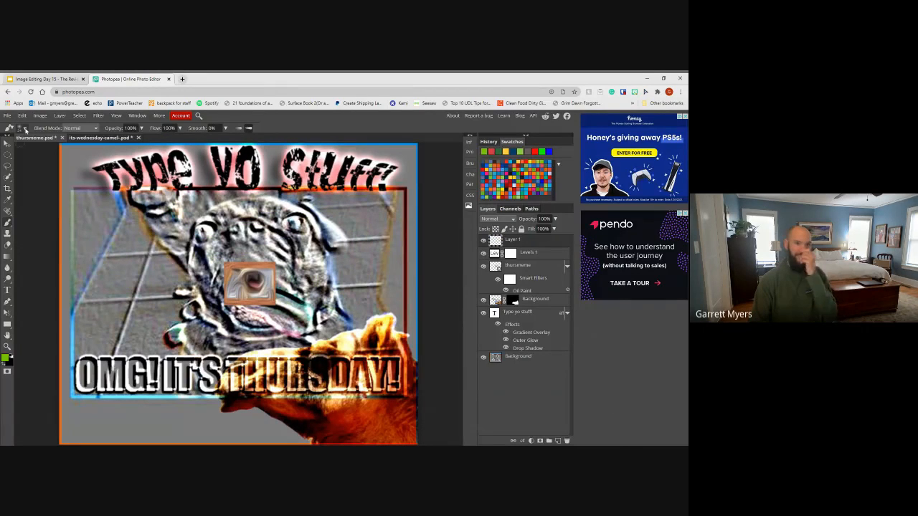
# Choose a textured bristle brush tip, try a thin green stroke over the pug's face and undo it
pyautogui.click(22, 128)
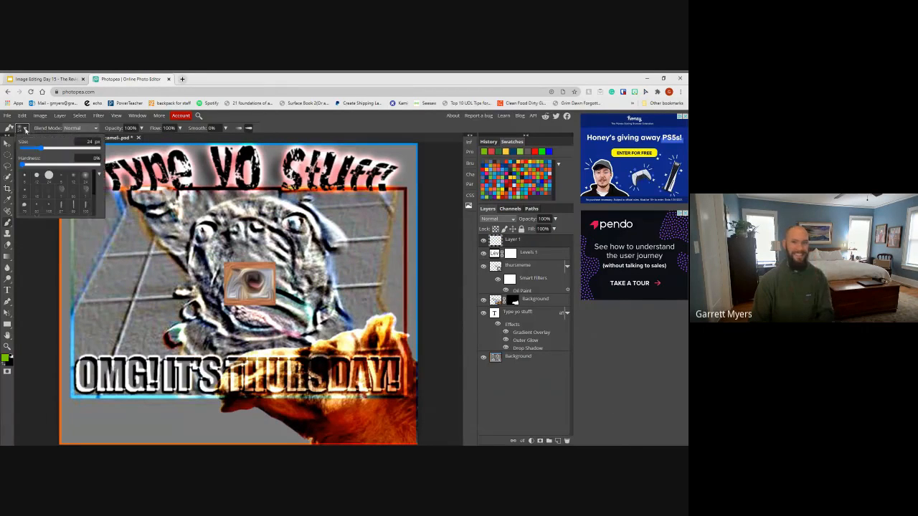
pyautogui.click(62, 192)
pyautogui.moveTo(155, 208)
pyautogui.mouseDown()
pyautogui.moveTo(240, 215)
pyautogui.moveTo(316, 294)
pyautogui.moveTo(272, 197)
pyautogui.mouseUp()
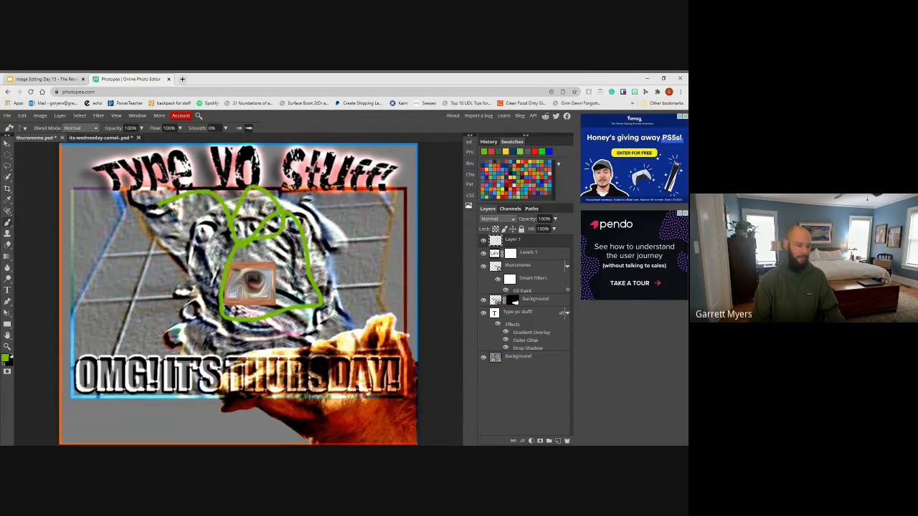
pyautogui.hotkey('ctrl', 'z')
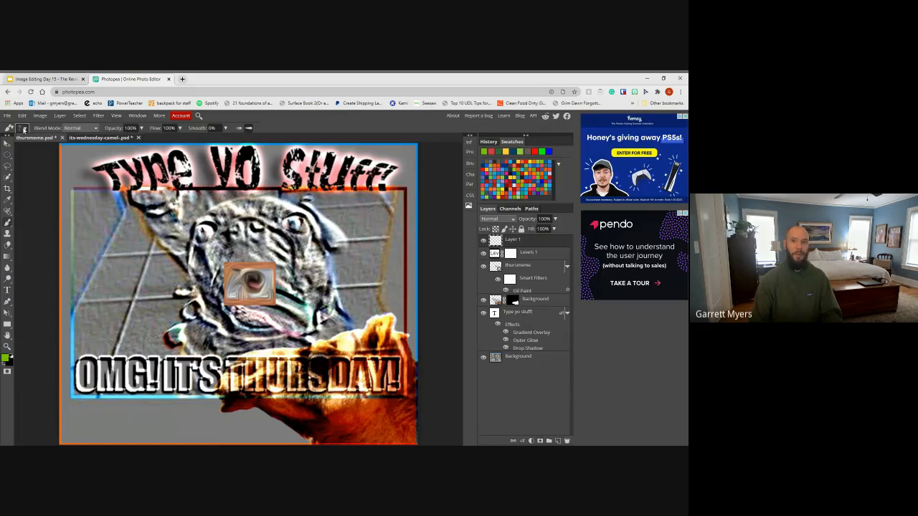
# Enlarge the bristle brush to 22 px, try another stroke over the pug and undo it
pyautogui.click(22, 128)
pyautogui.moveTo(29, 149); pyautogui.dragTo(41, 150)
pyautogui.moveTo(161, 236)
pyautogui.mouseDown()
pyautogui.moveTo(269, 223)
pyautogui.moveTo(201, 204)
pyautogui.moveTo(243, 215)
pyautogui.mouseUp()
pyautogui.hotkey('ctrl', 'z')
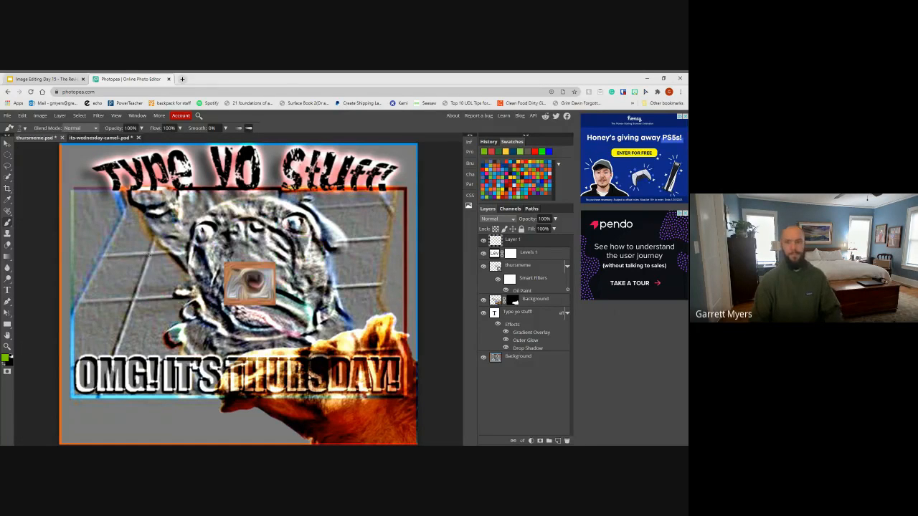
# Browse the remaining brush tips and open the detailed Brush settings with tip shape and dynamics
pyautogui.click(23, 127)
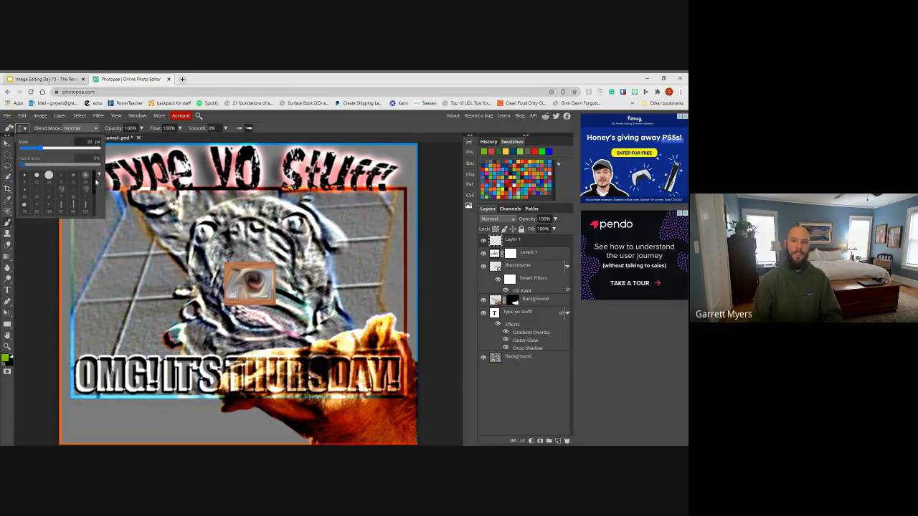
pyautogui.moveTo(94, 187); pyautogui.dragTo(96, 207)
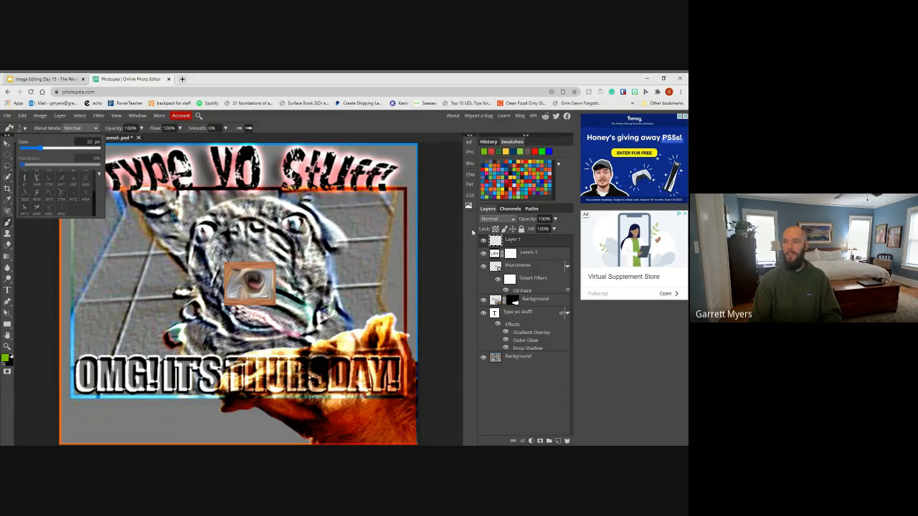
pyautogui.click(469, 163)
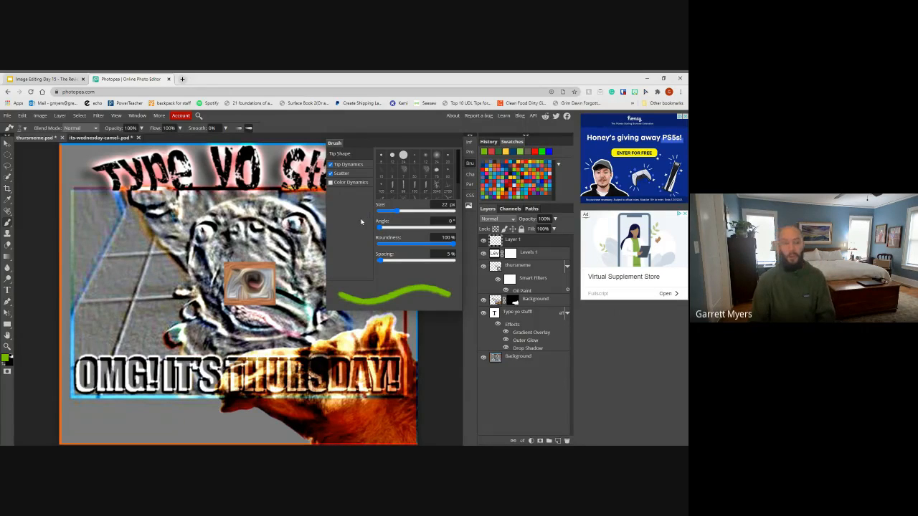
# Compare several brush tips in the Brush settings, pick the 4984 px lightning tip and stamp it in green over the image
pyautogui.click(403, 155)
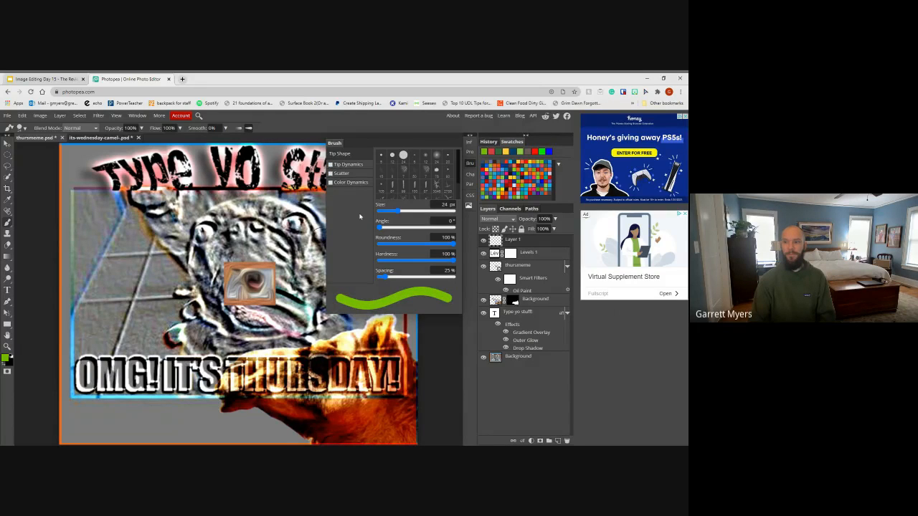
pyautogui.click(411, 174)
pyautogui.click(405, 172)
pyautogui.click(426, 173)
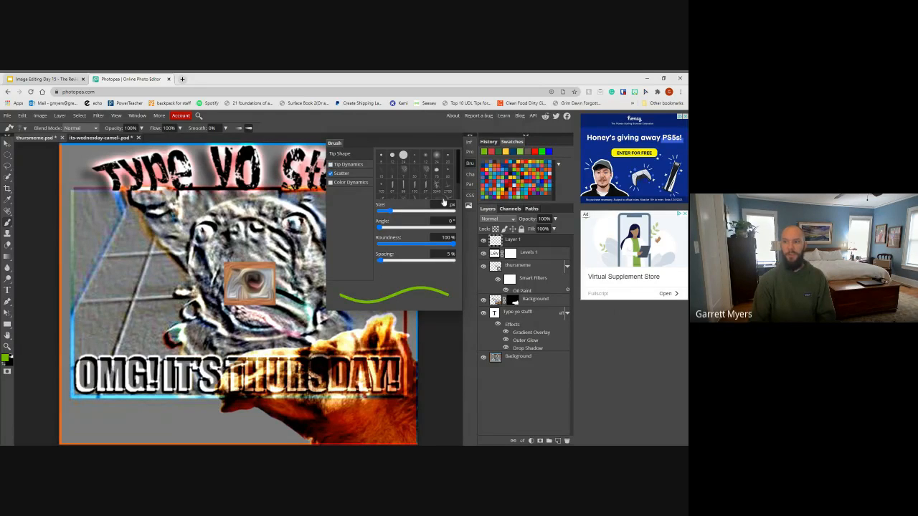
pyautogui.scroll(-3, 459, 164)
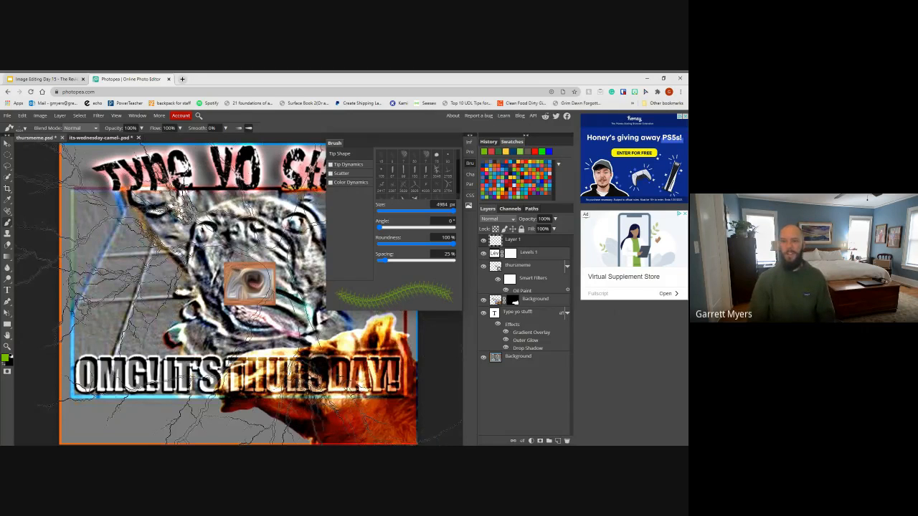
pyautogui.click(280, 272)
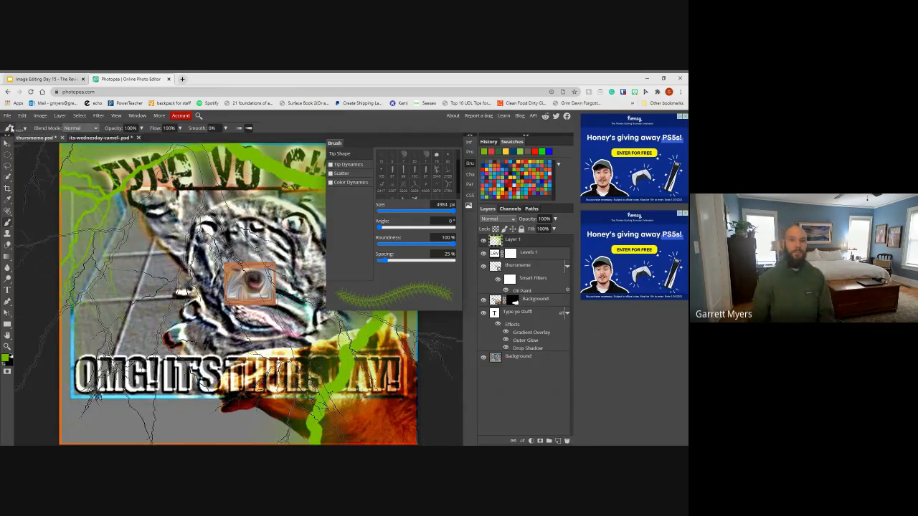
# View the tool preset options for defining, loading and exporting presets, and reopen the brush tip picker
pyautogui.click(10, 128)
pyautogui.click(91, 138)
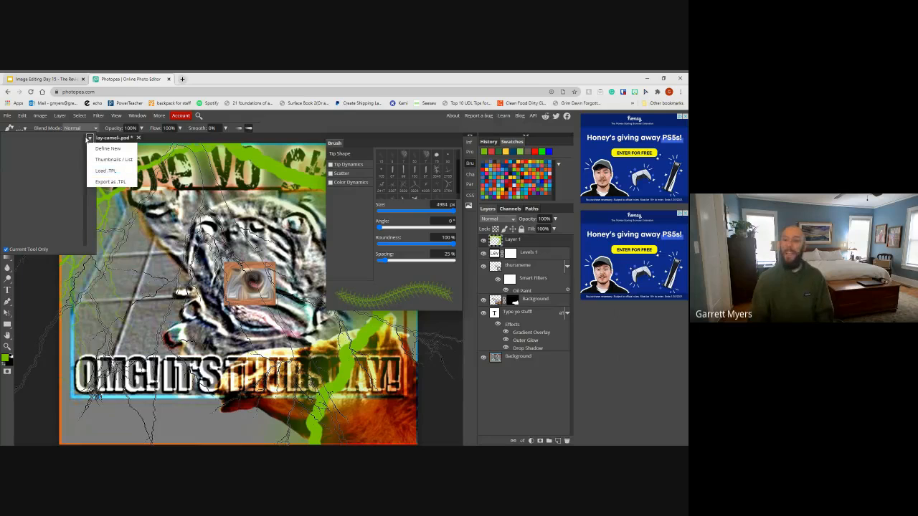
pyautogui.click(22, 128)
pyautogui.click(26, 127)
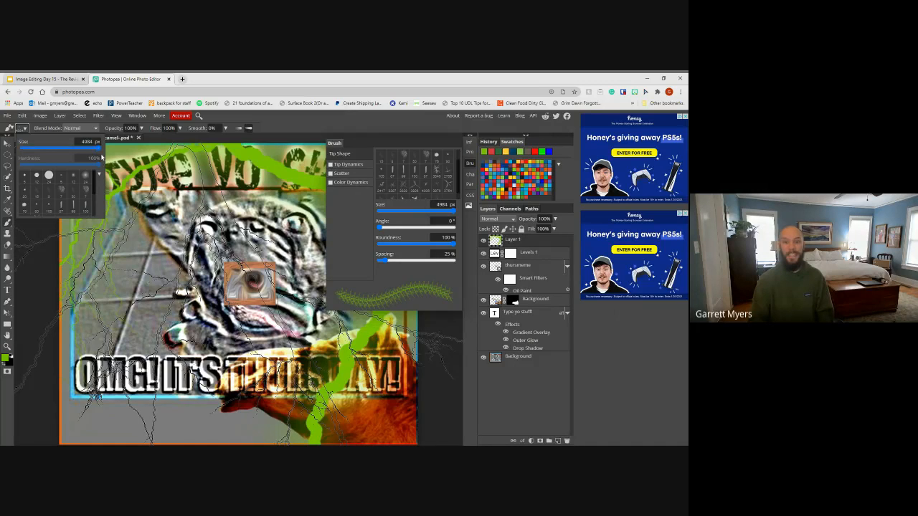
# Try stamping and undoing more green lightning across the image on Layer 1
pyautogui.hotkey('ctrl', 'z')
pyautogui.hotkey('ctrl', 'z')
pyautogui.hotkey('ctrl', 'z')
pyautogui.hotkey('ctrl', 'z')
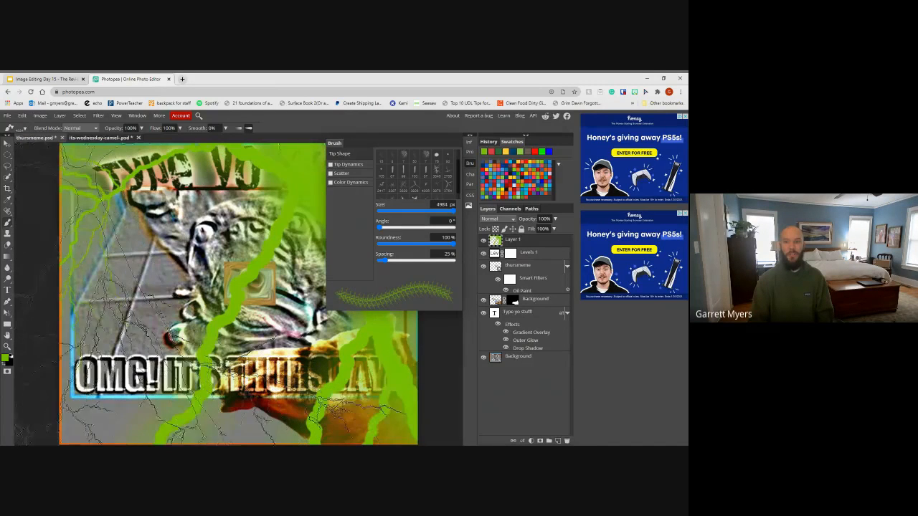
pyautogui.hotkey('ctrl', 'z')
pyautogui.hotkey('ctrl', 'z')
pyautogui.hotkey('ctrl', 'z')
pyautogui.hotkey('ctrl', 'z')
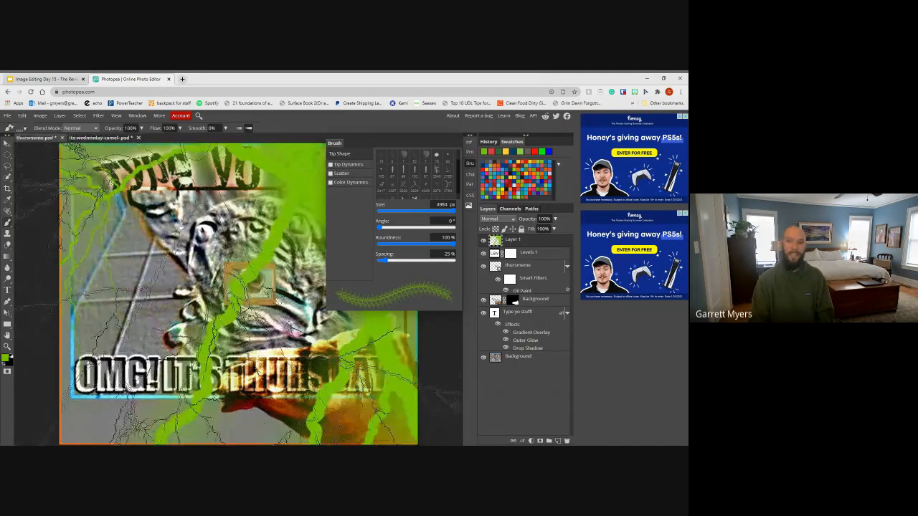
pyautogui.hotkey('ctrl', 'z')
pyautogui.hotkey('ctrl', 'z')
pyautogui.hotkey('ctrl', 'z')
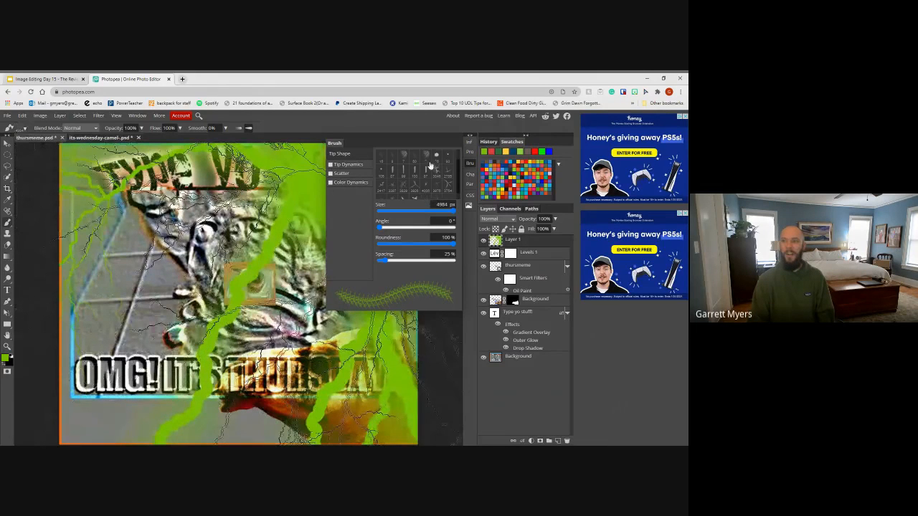
pyautogui.hotkey('ctrl', 'z')
# Pick a scattering tip at 16 px, 320° and 59% roundness, with Color Dynamics jitters of 47% foreground/background, 31% hue and 60% saturation
pyautogui.click(434, 158)
pyautogui.moveTo(423, 210)
pyautogui.mouseDown()
pyautogui.moveTo(396, 212)
pyautogui.moveTo(452, 230)
pyautogui.moveTo(396, 265)
pyautogui.moveTo(407, 265)
pyautogui.mouseUp()
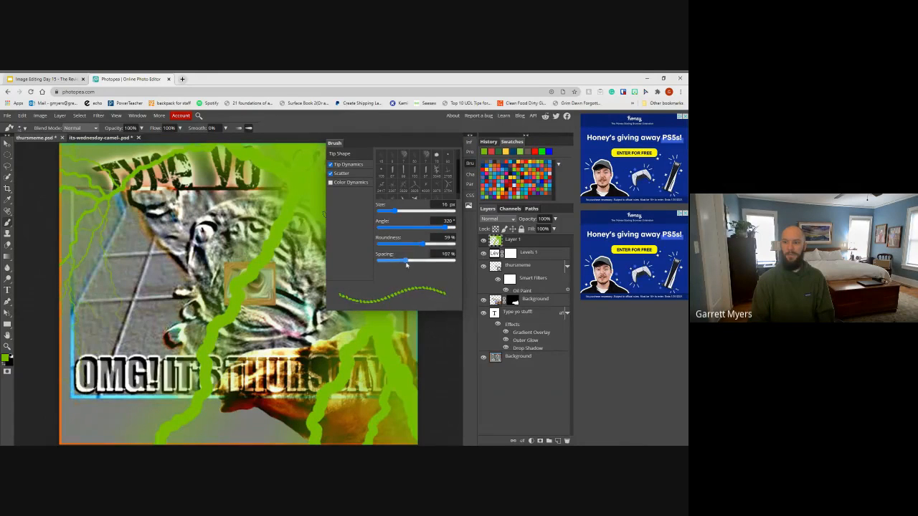
pyautogui.click(331, 182)
pyautogui.moveTo(378, 215)
pyautogui.mouseDown()
pyautogui.moveTo(439, 216)
pyautogui.moveTo(377, 216)
pyautogui.moveTo(424, 200)
pyautogui.mouseUp()
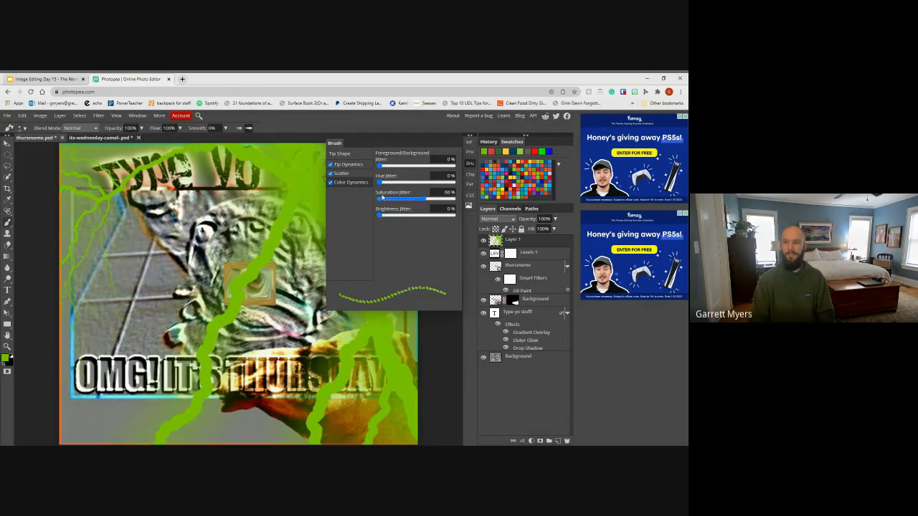
pyautogui.moveTo(378, 183); pyautogui.dragTo(401, 183)
pyautogui.moveTo(378, 165); pyautogui.dragTo(414, 170)
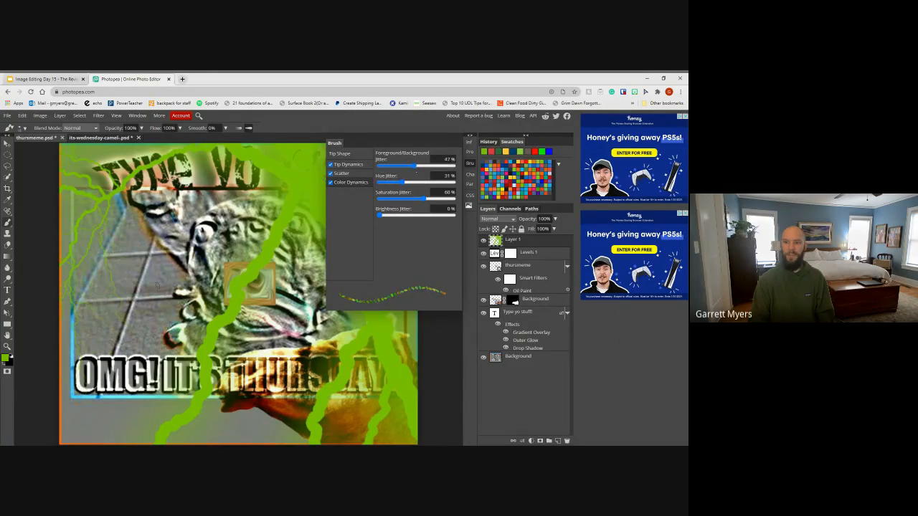
# Try a multicolored scattered scribble beside the pug and undo it along with all the green lightning on Layer 1
pyautogui.moveTo(132, 295)
pyautogui.mouseDown()
pyautogui.moveTo(214, 301)
pyautogui.moveTo(115, 299)
pyautogui.moveTo(159, 232)
pyautogui.moveTo(115, 304)
pyautogui.moveTo(215, 319)
pyautogui.moveTo(172, 287)
pyautogui.mouseUp()
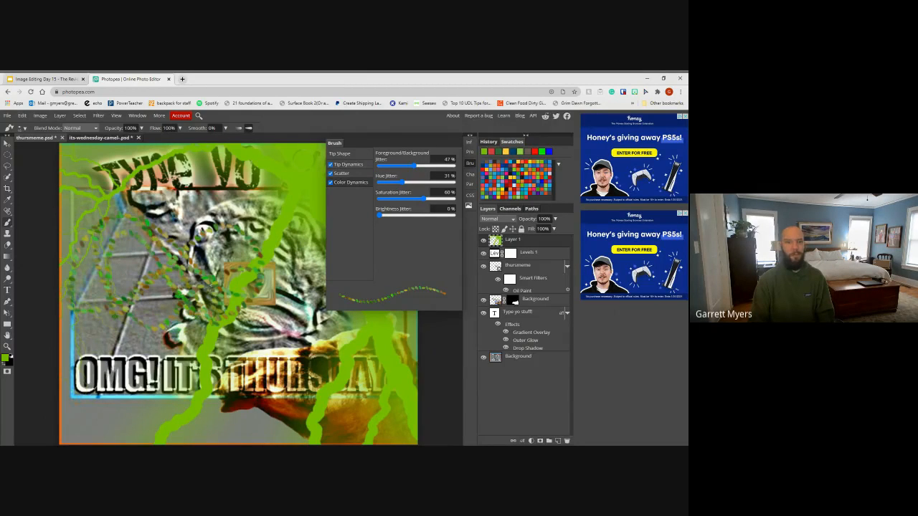
pyautogui.hotkey('ctrl', 'z')
pyautogui.hotkey('ctrl', 'z')
pyautogui.hotkey('ctrl', 'z')
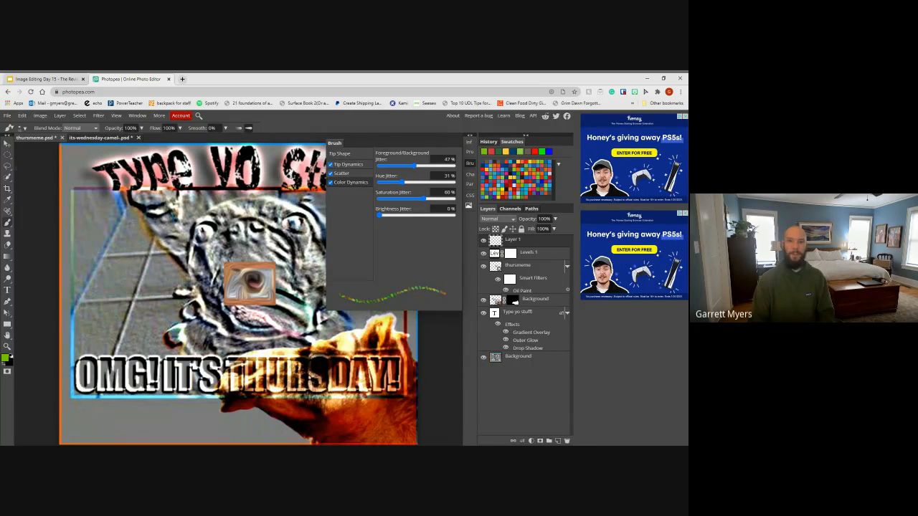
# Define a new tool preset from the current Brush settings
pyautogui.click(10, 128)
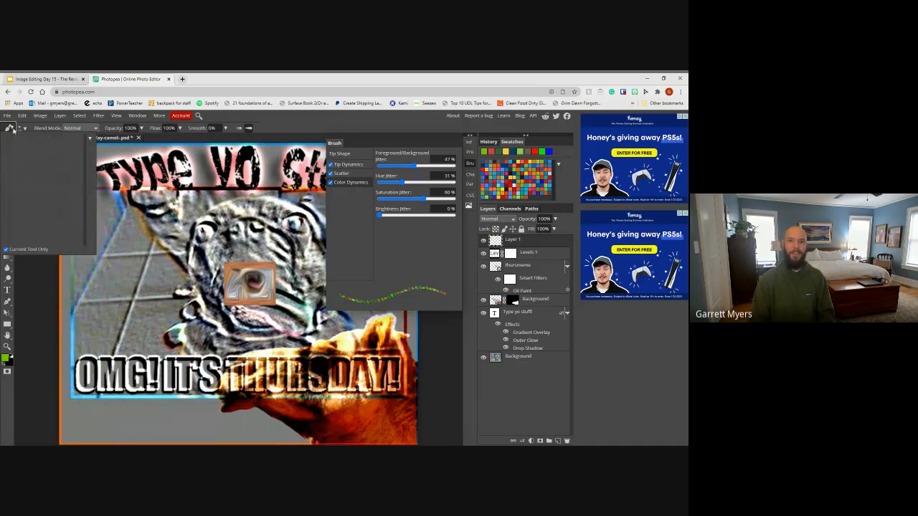
pyautogui.click(89, 137)
pyautogui.click(108, 148)
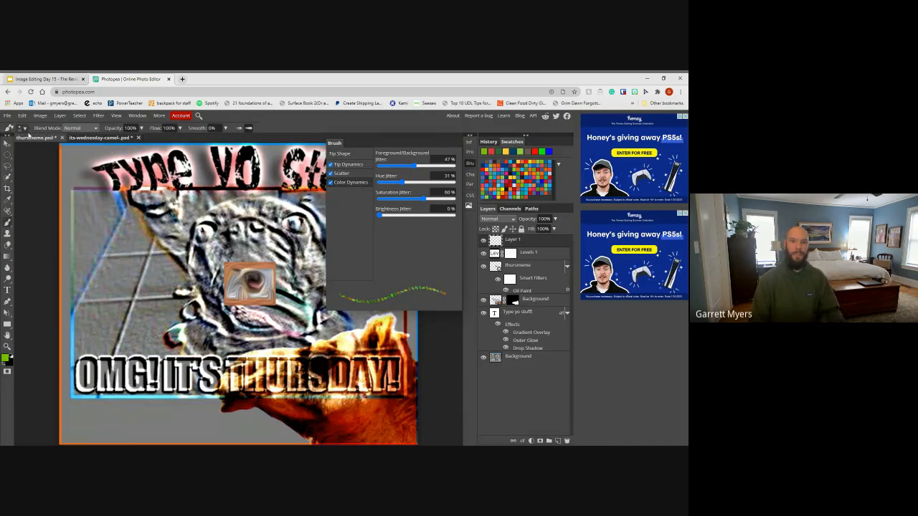
# Rename the new brush tool preset as "g's brush"
pyautogui.click(19, 128)
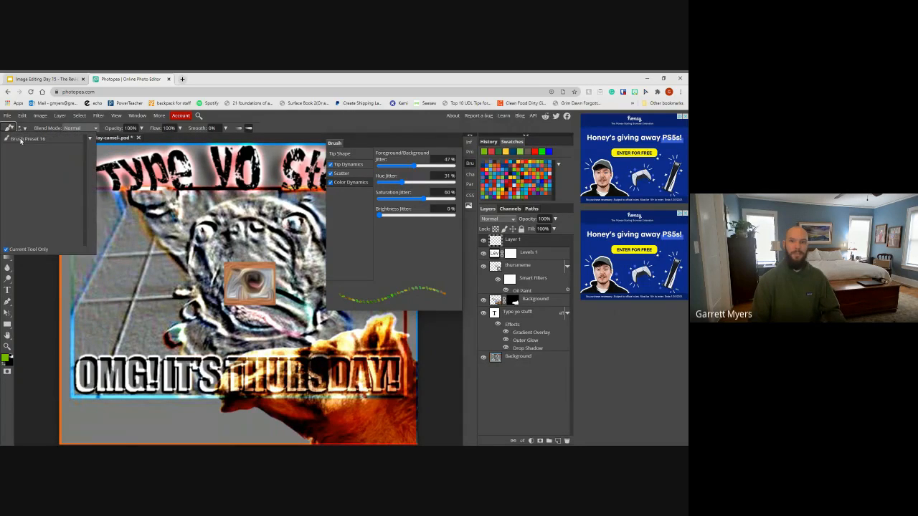
pyautogui.doubleClick(21, 140)
pyautogui.write("g's")
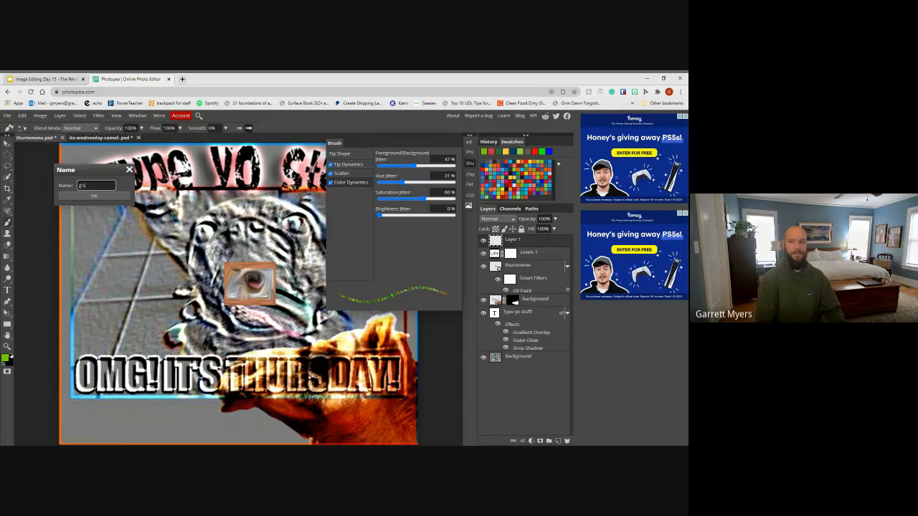
pyautogui.write(' brush')
pyautogui.click(94, 196)
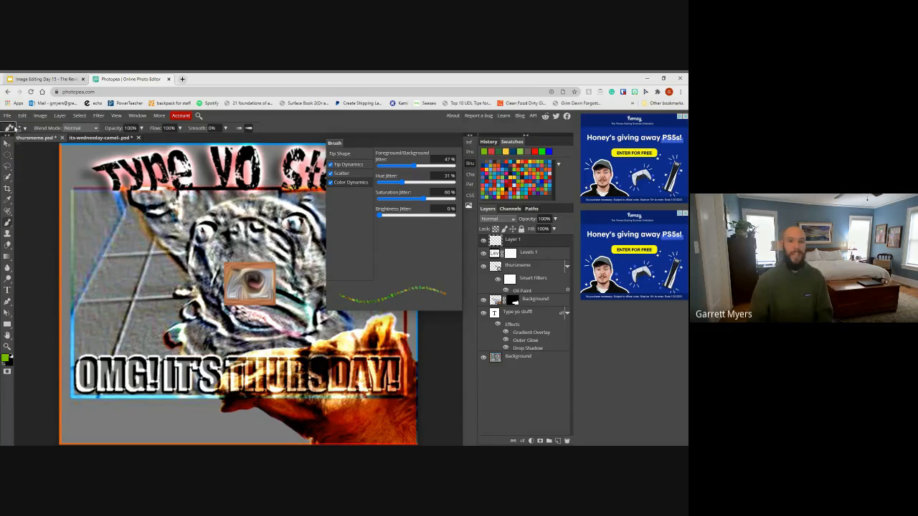
# Export the brush tool presets, including "g's brush", as a .TPL file
pyautogui.click(10, 127)
pyautogui.rightClick(27, 140)
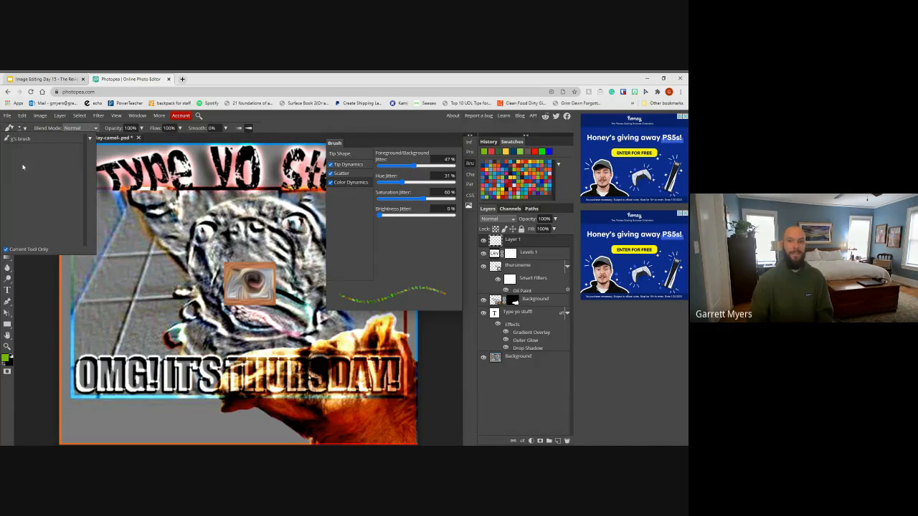
pyautogui.click(90, 138)
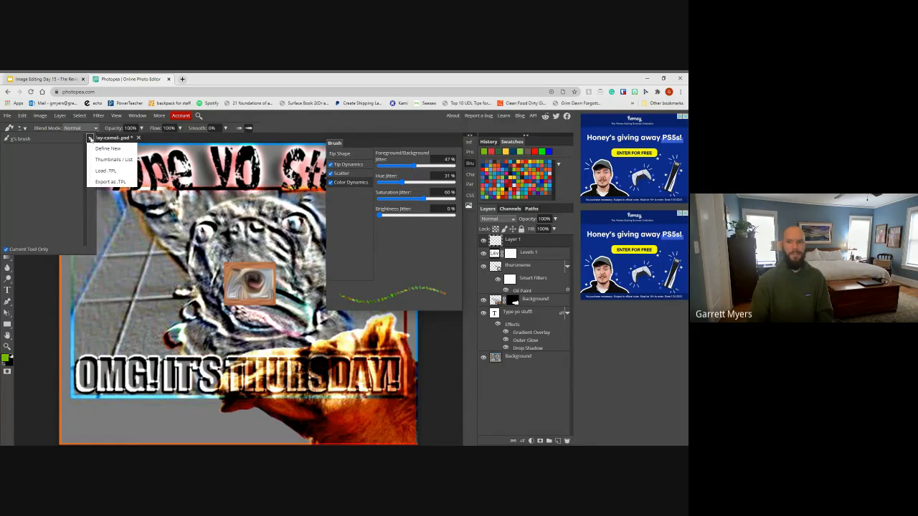
pyautogui.click(106, 182)
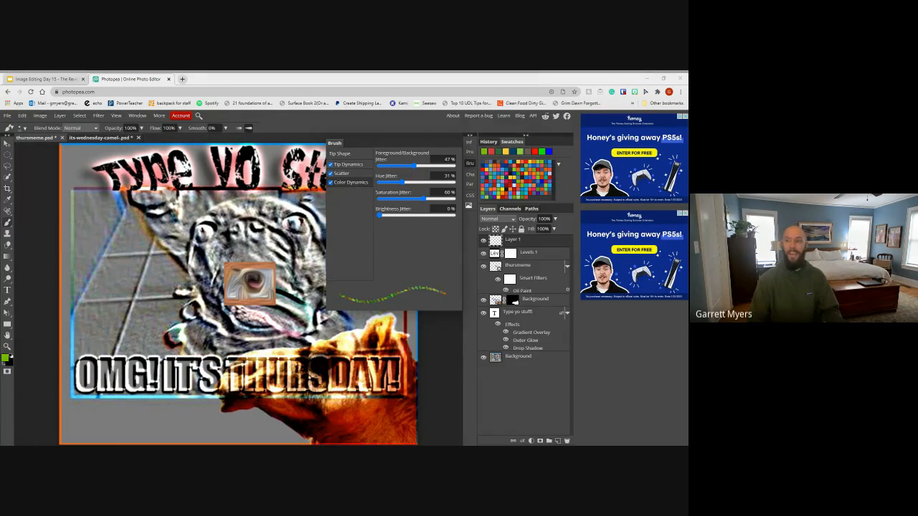
# Close the Brush settings and switch to the Move tool
pyautogui.click(470, 162)
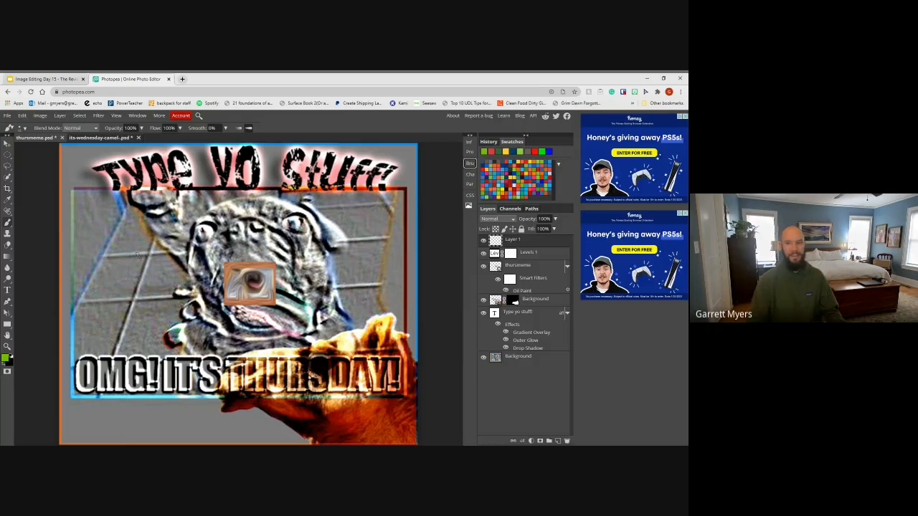
pyautogui.hotkey('ctrl', '-')
pyautogui.hotkey('ctrl', '+')
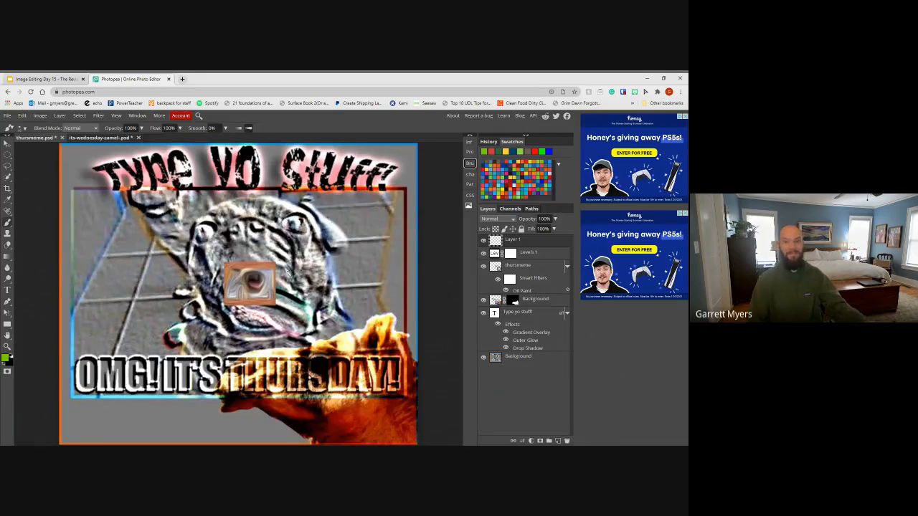
pyautogui.click(7, 144)
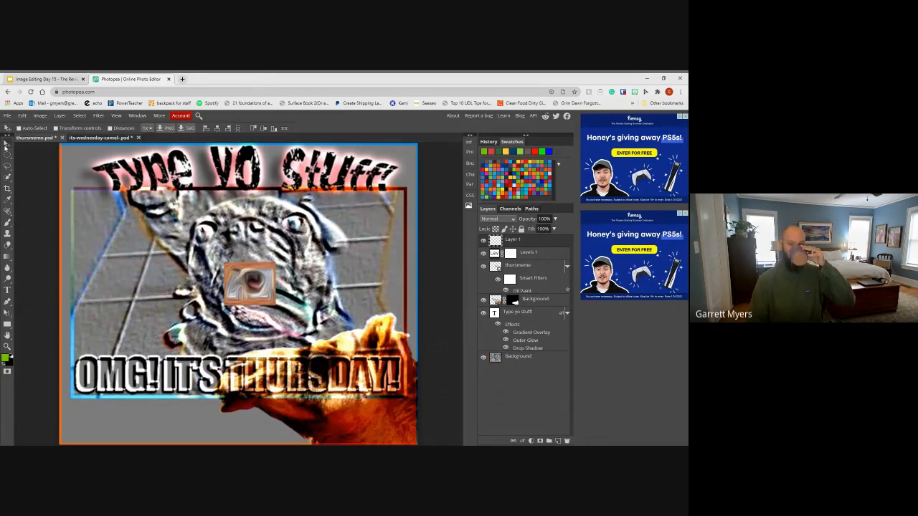